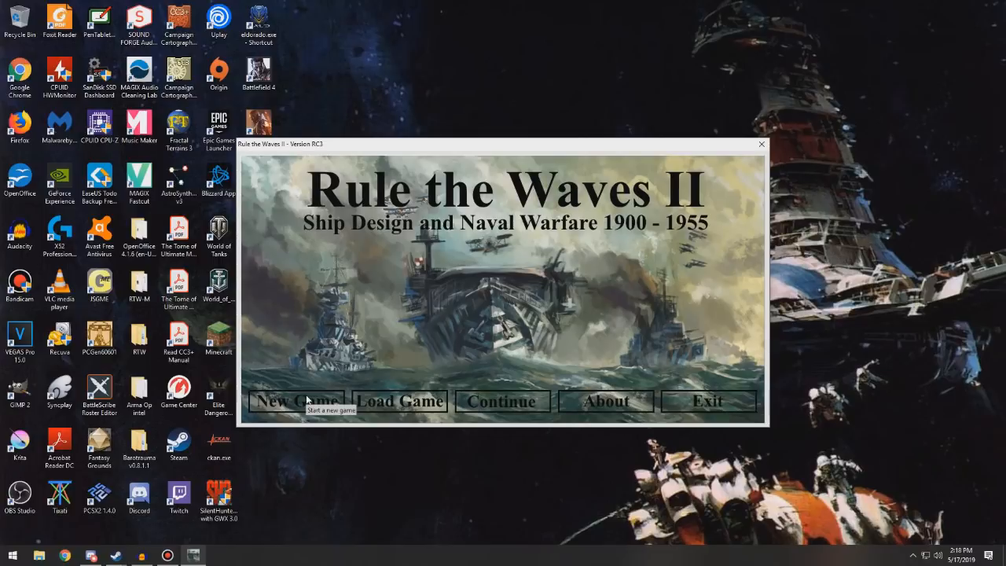
# Begin a new game from the title screen to reach the start-era choice
pyautogui.click(306, 399)
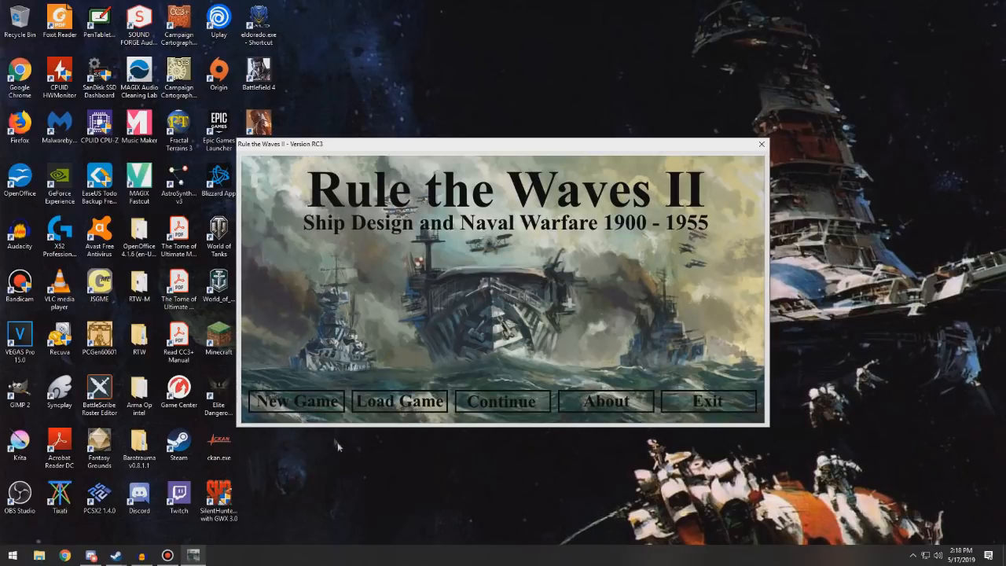
pyautogui.click(305, 408)
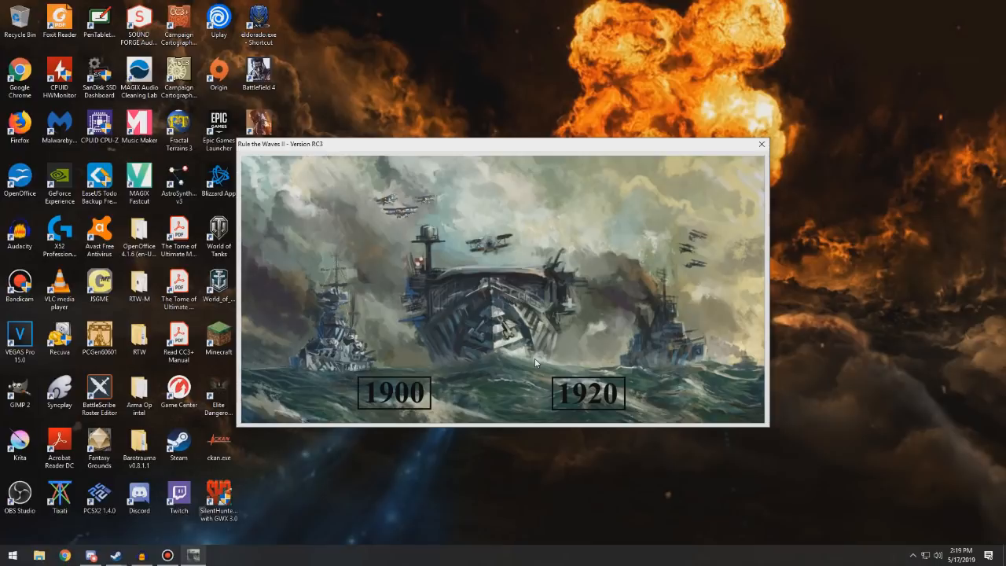
# Choose 1900 as the campaign start year
pyautogui.click(391, 403)
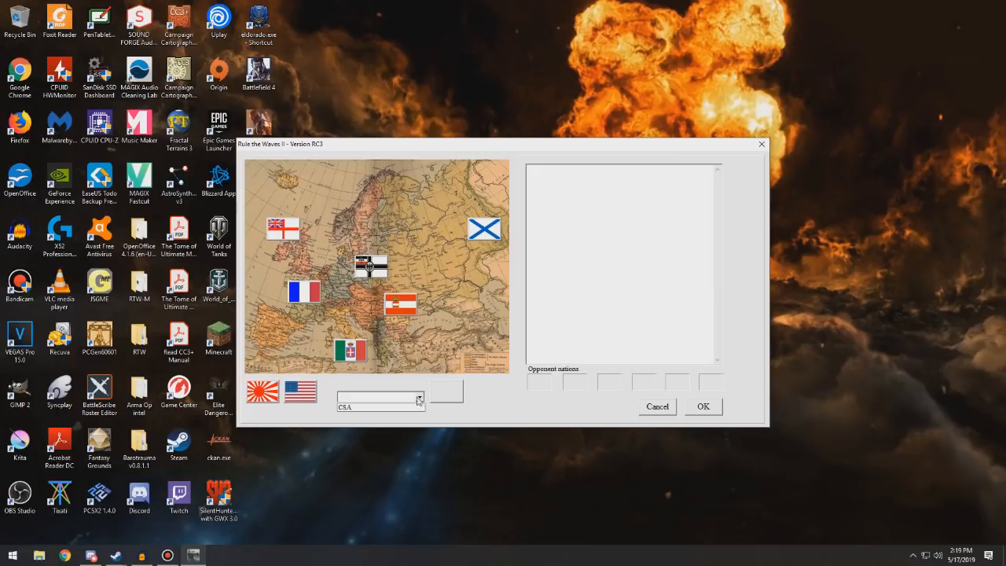
# Glance at the additional-nations list, then bring up Italy's nation profile from the map
pyautogui.click(420, 399)
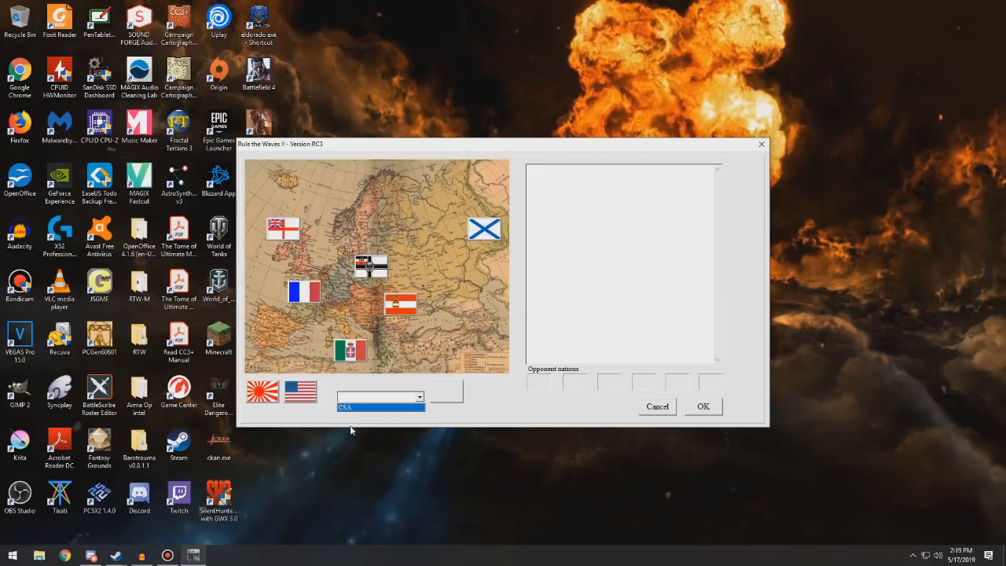
pyautogui.click(485, 413)
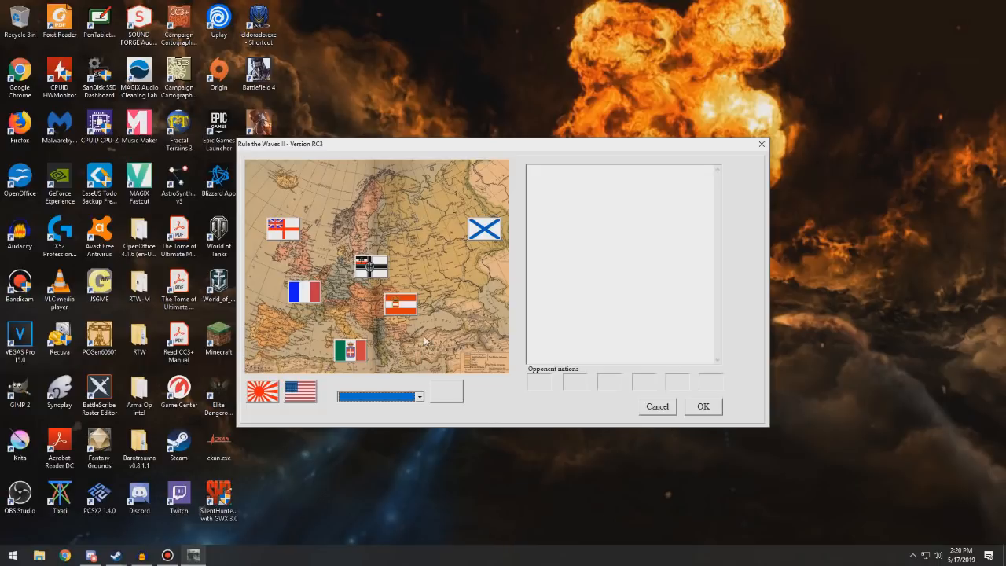
pyautogui.click(358, 355)
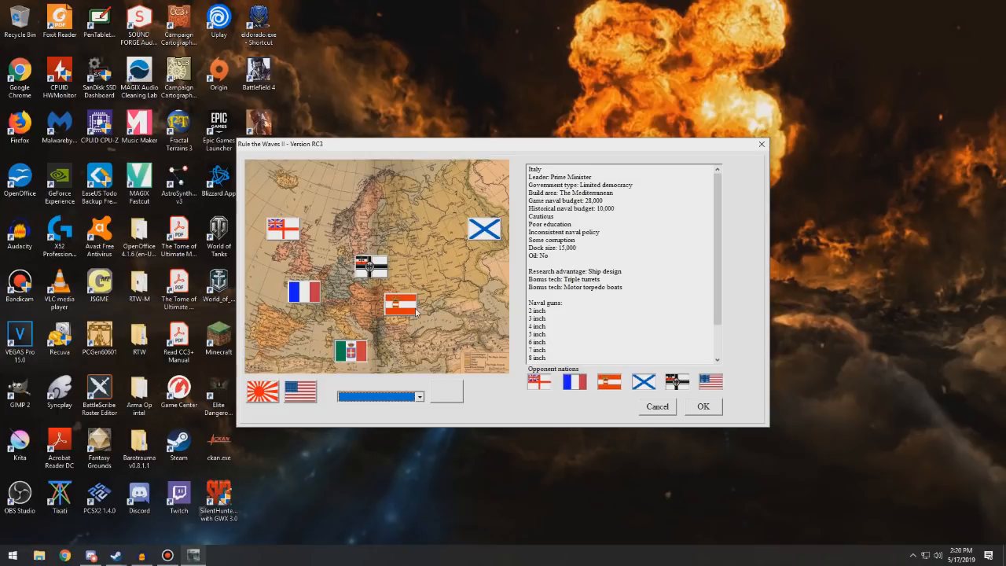
pyautogui.click(418, 312)
pyautogui.click(353, 358)
pyautogui.click(306, 294)
pyautogui.click(368, 271)
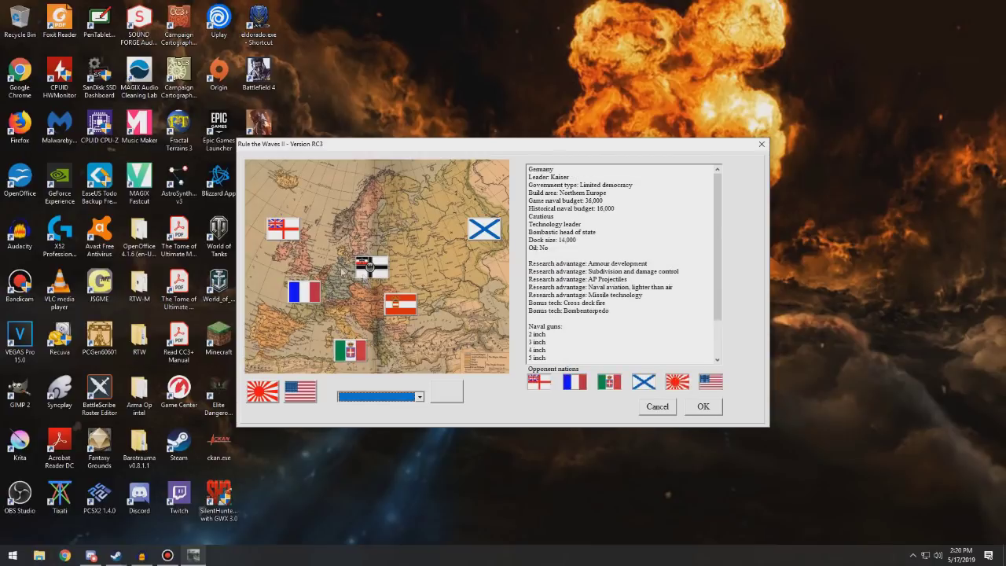
pyautogui.click(271, 234)
pyautogui.click(485, 232)
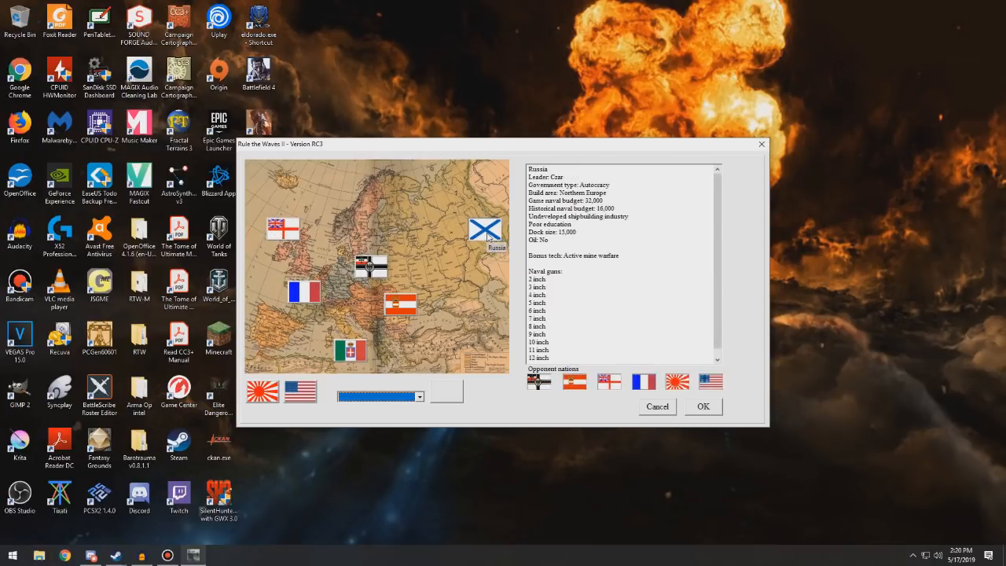
pyautogui.click(361, 349)
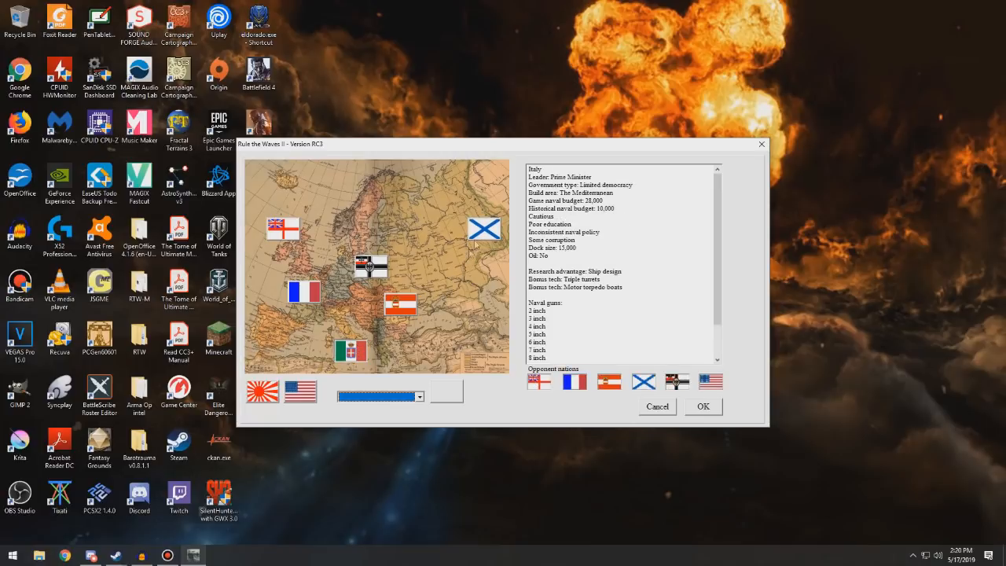
pyautogui.click(477, 234)
pyautogui.click(356, 355)
pyautogui.scroll(-2, 655, 284)
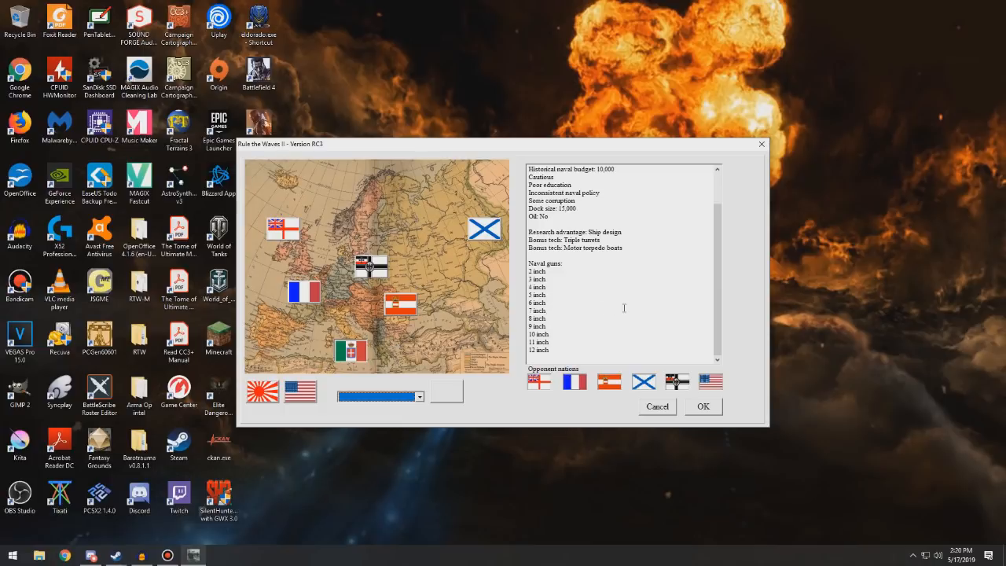
pyautogui.scroll(2, 624, 307)
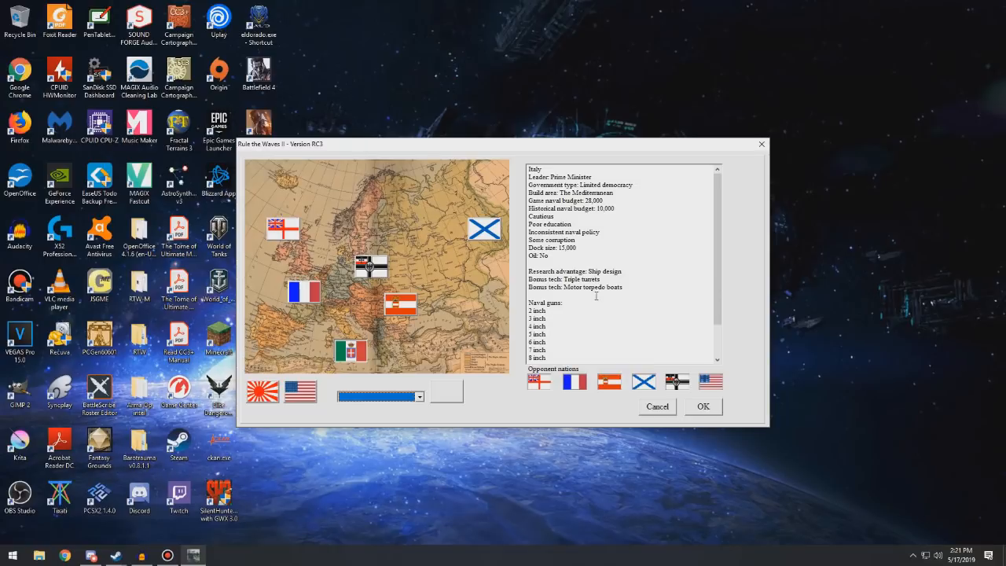
pyautogui.scroll(-1, 595, 296)
pyautogui.scroll(-1, 573, 323)
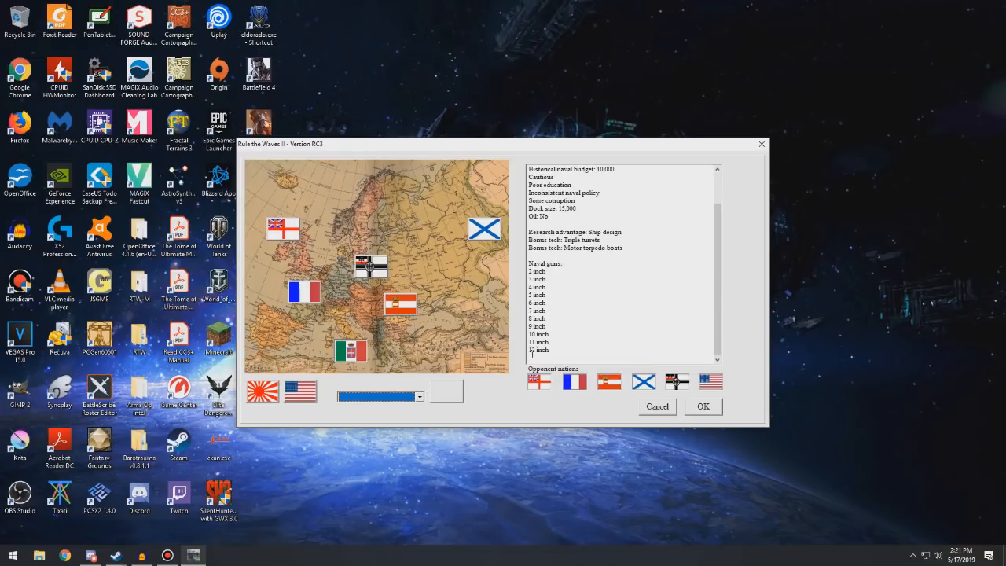
# Review the profiles of Austria-Hungary, France, Britain, Russia, Germany, Japan and the USA
pyautogui.click(405, 312)
pyautogui.click(304, 293)
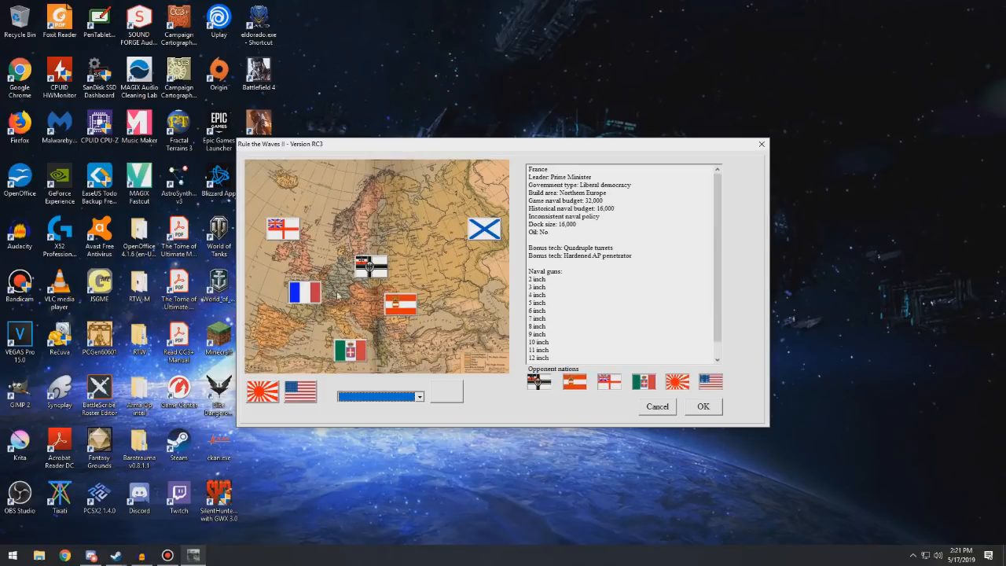
pyautogui.scroll(-1, 590, 312)
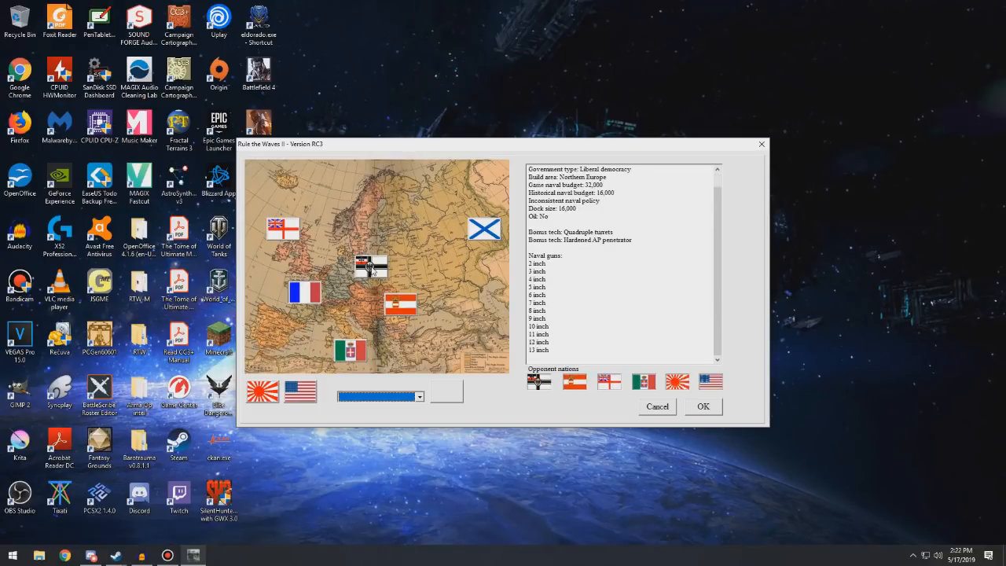
pyautogui.click(286, 236)
pyautogui.scroll(-3, 577, 297)
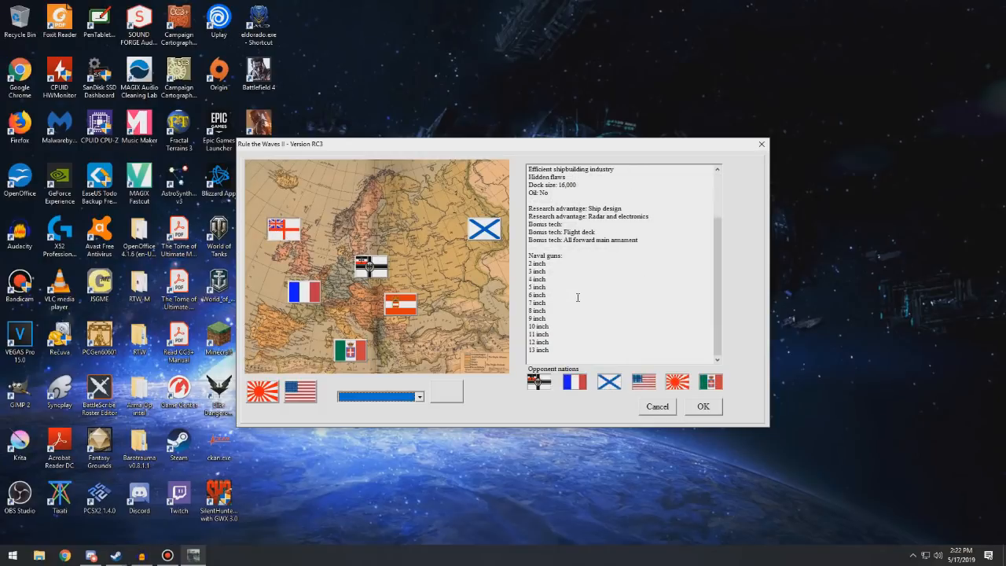
pyautogui.click(485, 236)
pyautogui.scroll(-1, 629, 297)
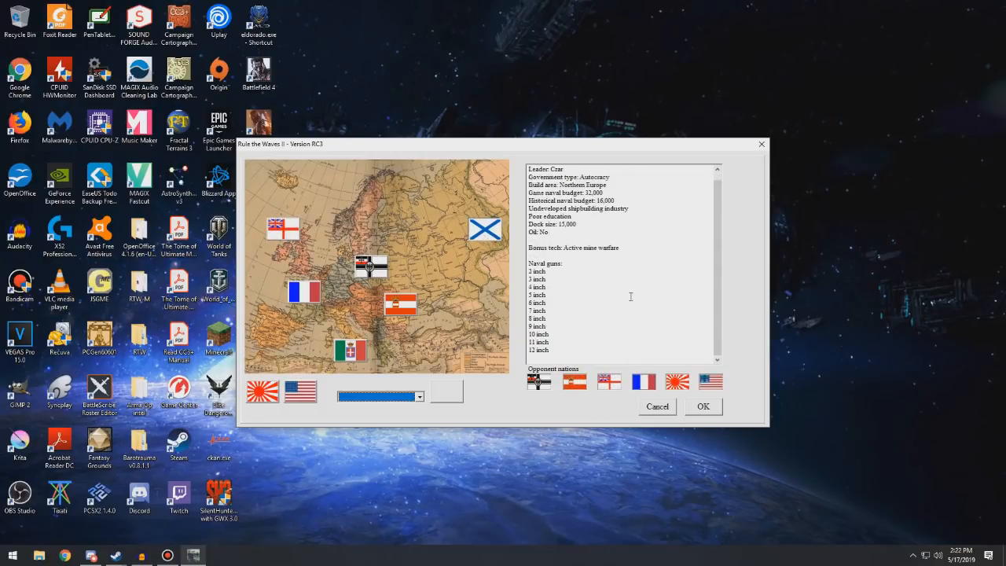
pyautogui.click(373, 268)
pyautogui.scroll(-2, 579, 314)
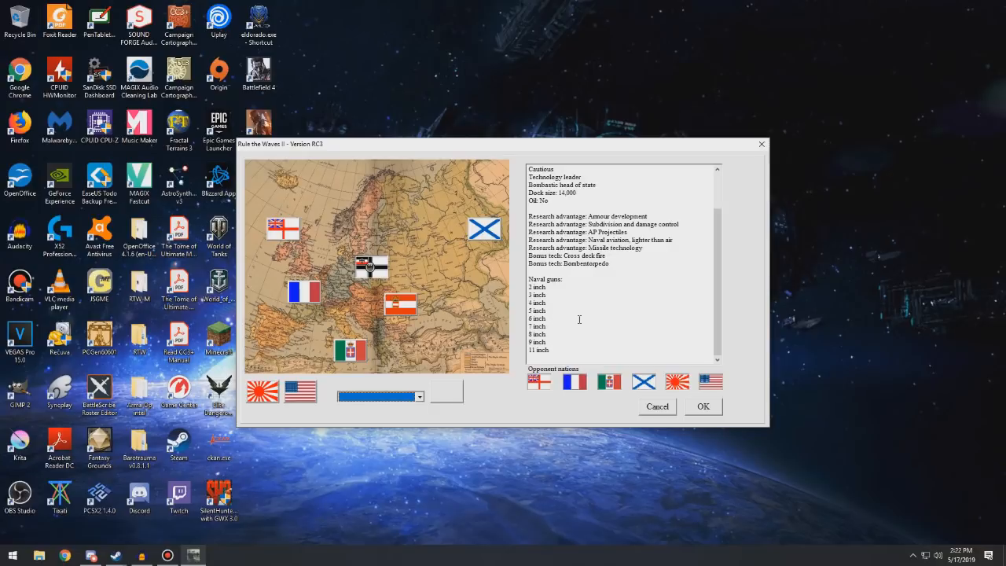
pyautogui.click(262, 397)
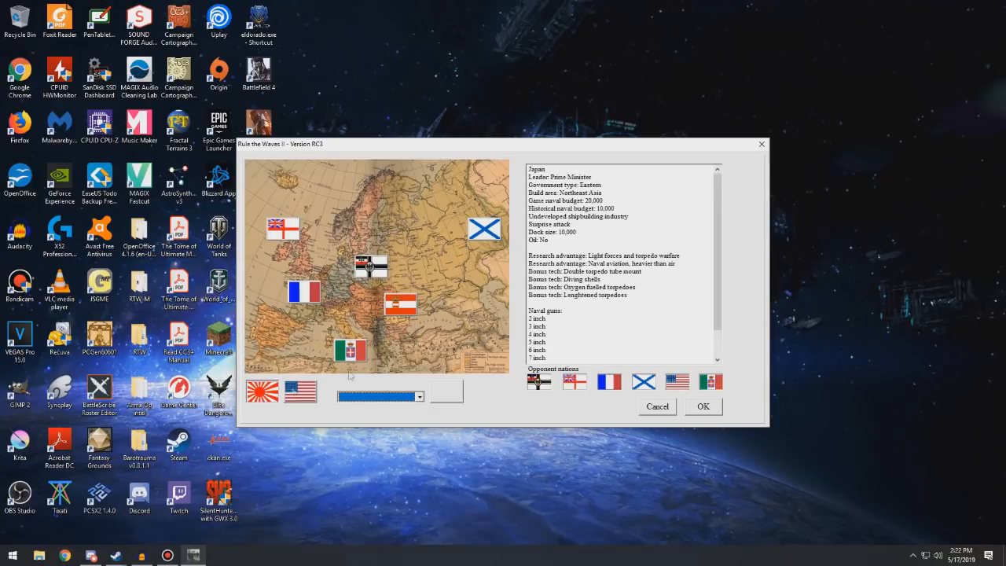
pyautogui.scroll(-2, 586, 313)
pyautogui.click(307, 393)
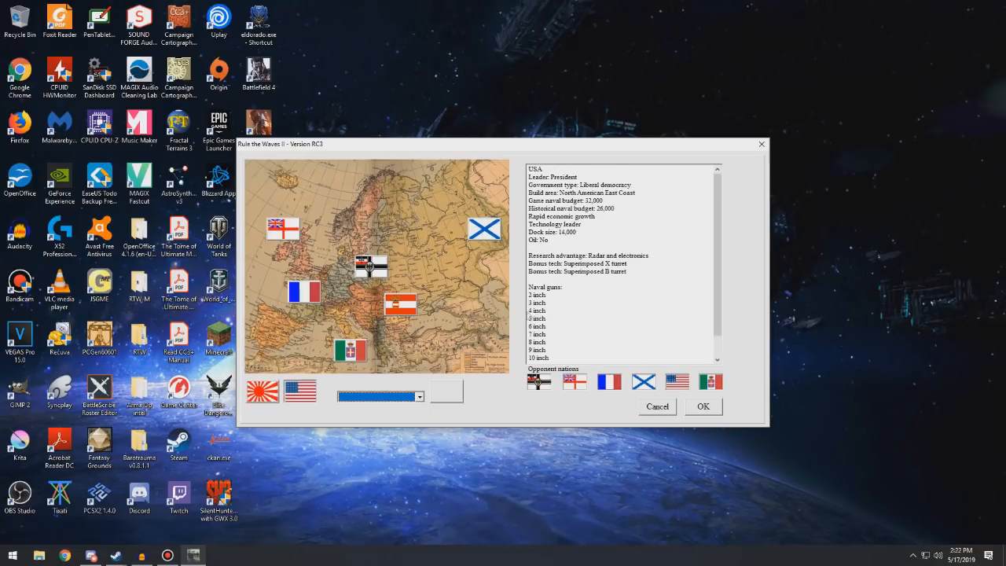
pyautogui.scroll(-1, 608, 288)
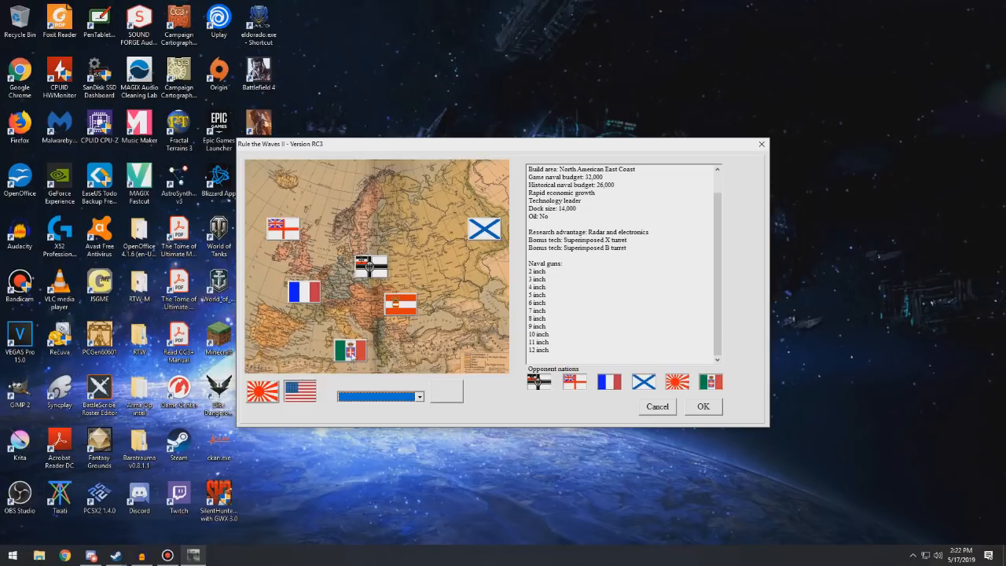
pyautogui.click(353, 353)
pyautogui.scroll(-2, 572, 288)
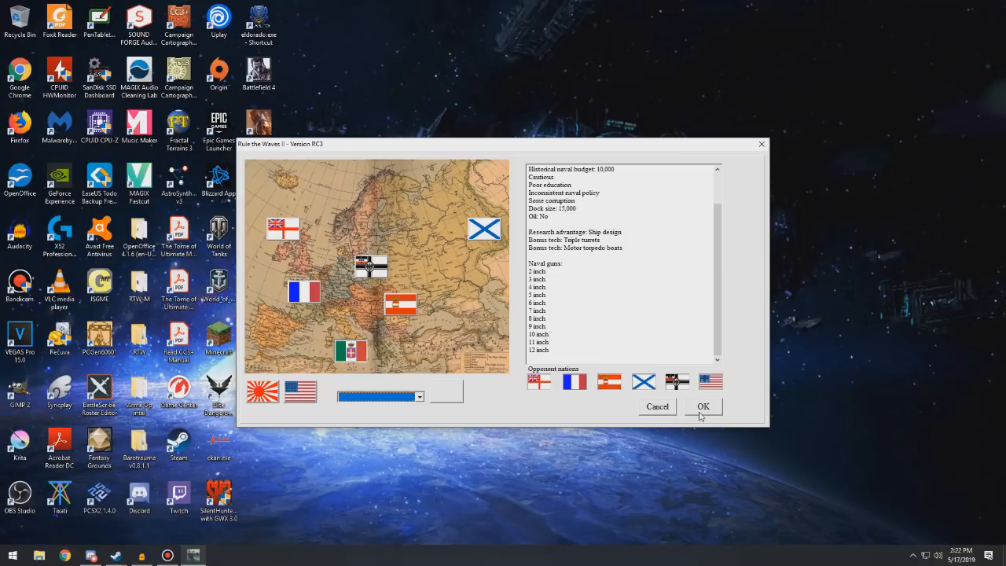
pyautogui.click(701, 413)
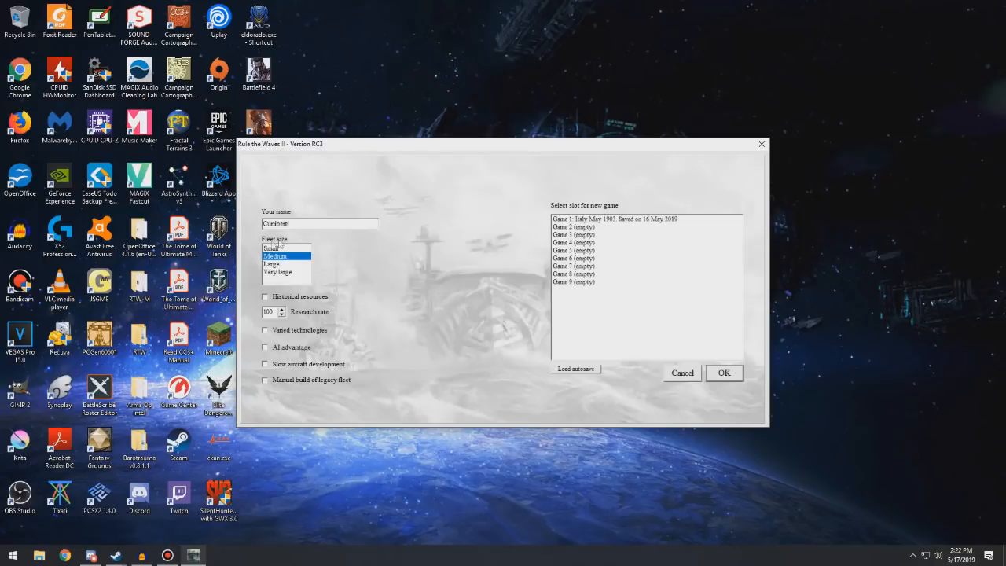
# Replace the player name and set the fleet size to Large
pyautogui.doubleClick(302, 224)
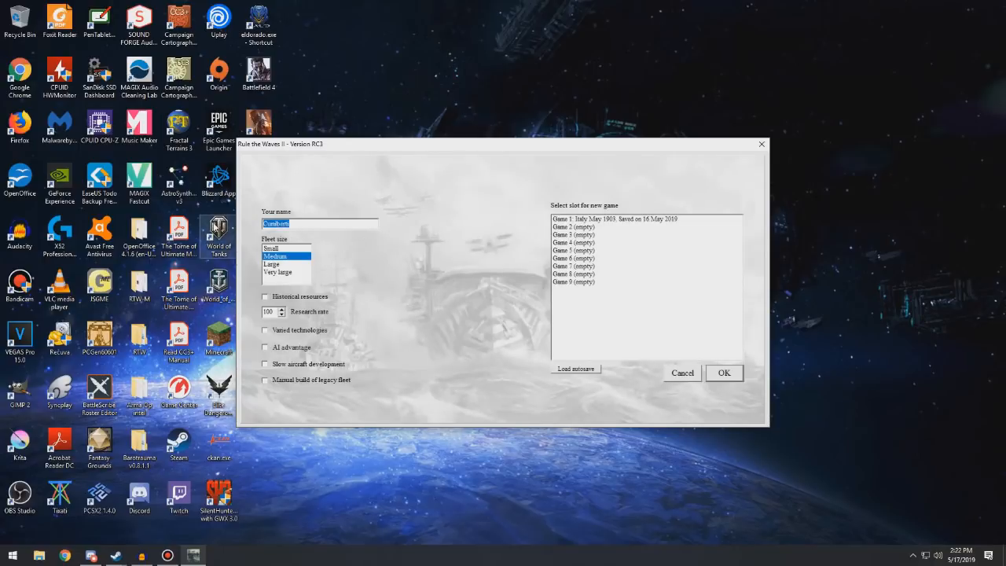
pyautogui.write('Roach')
pyautogui.click(267, 263)
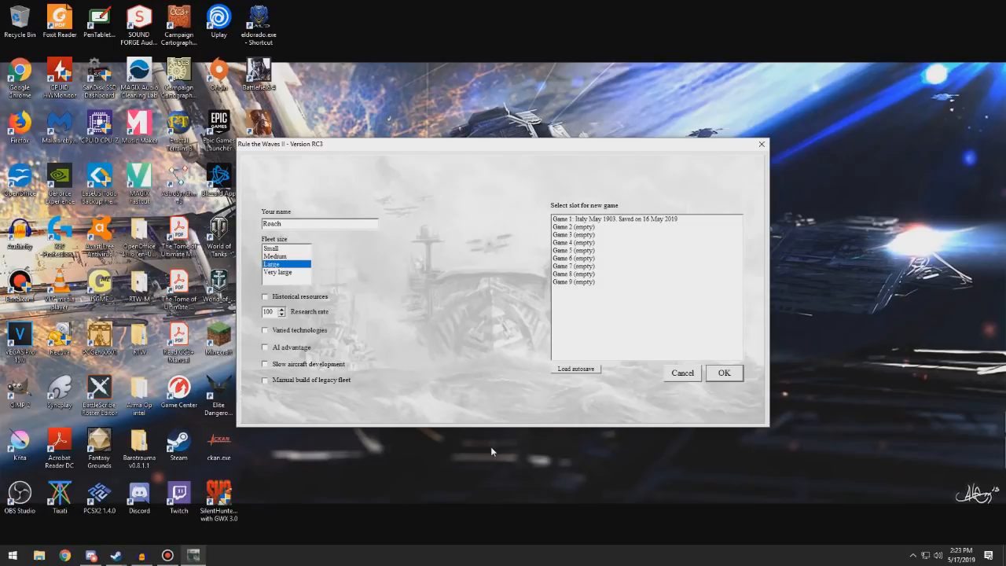
# Dismiss the slot warning, choose the empty Game 2 slot and start the campaign
pyautogui.click(723, 372)
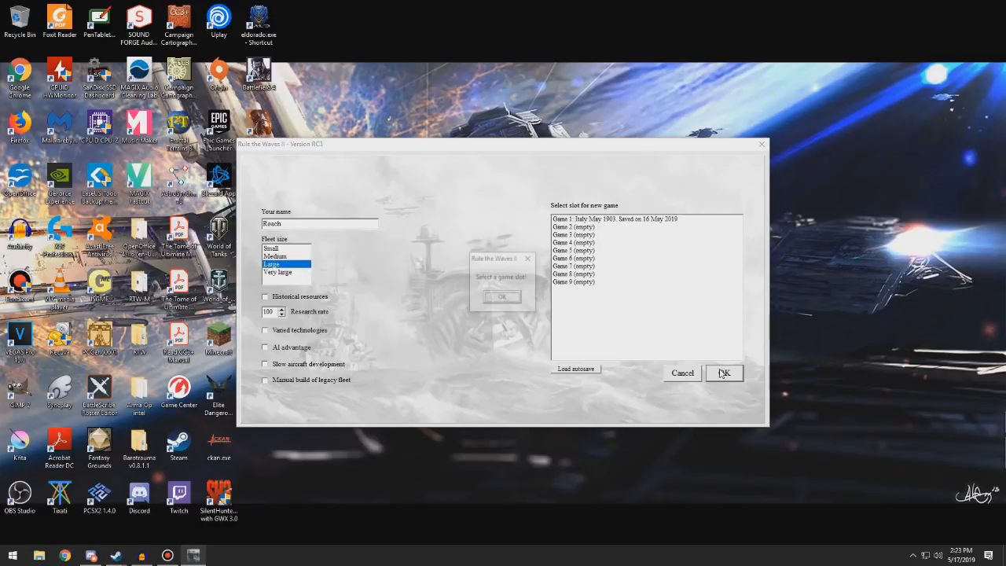
pyautogui.click(509, 299)
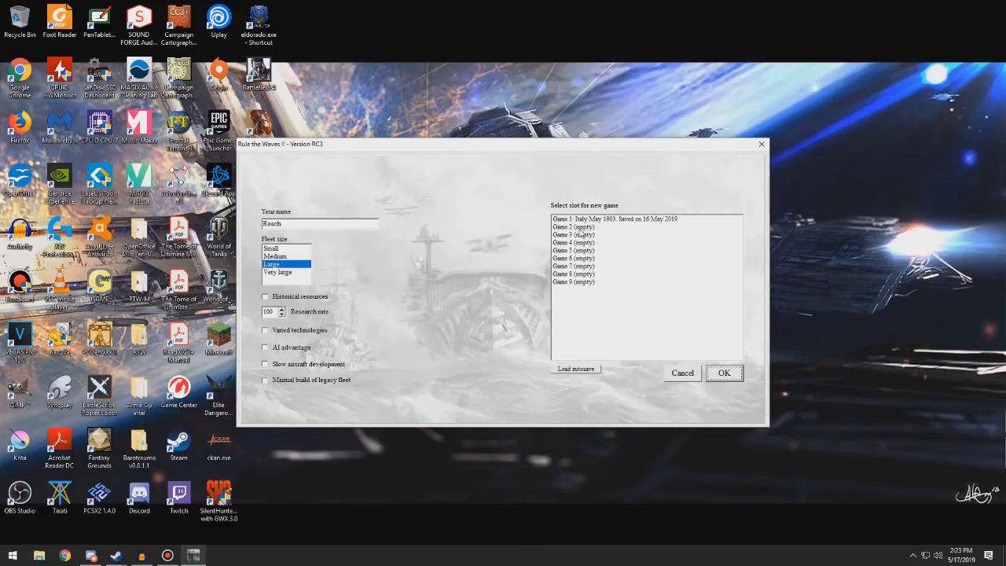
pyautogui.click(583, 229)
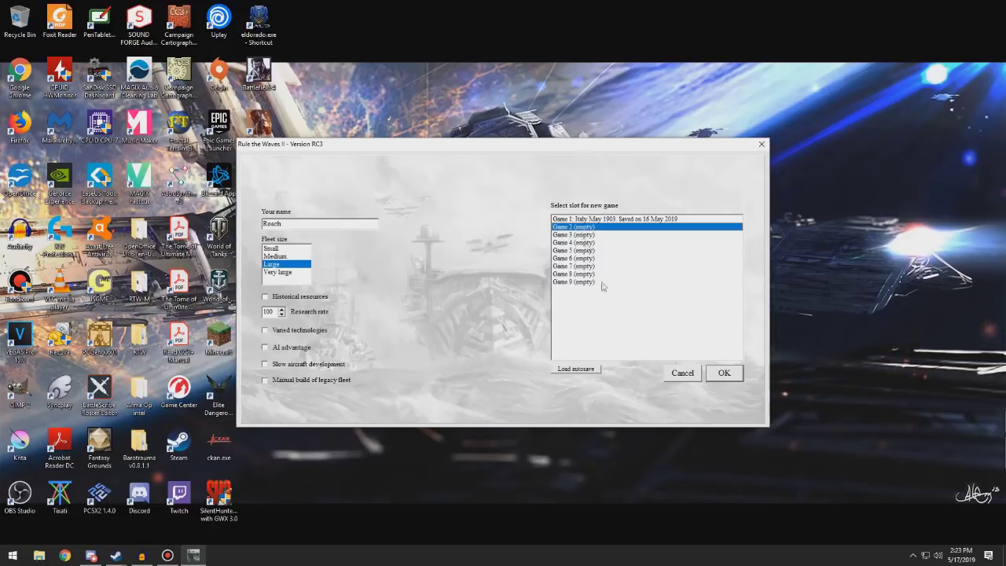
pyautogui.click(719, 378)
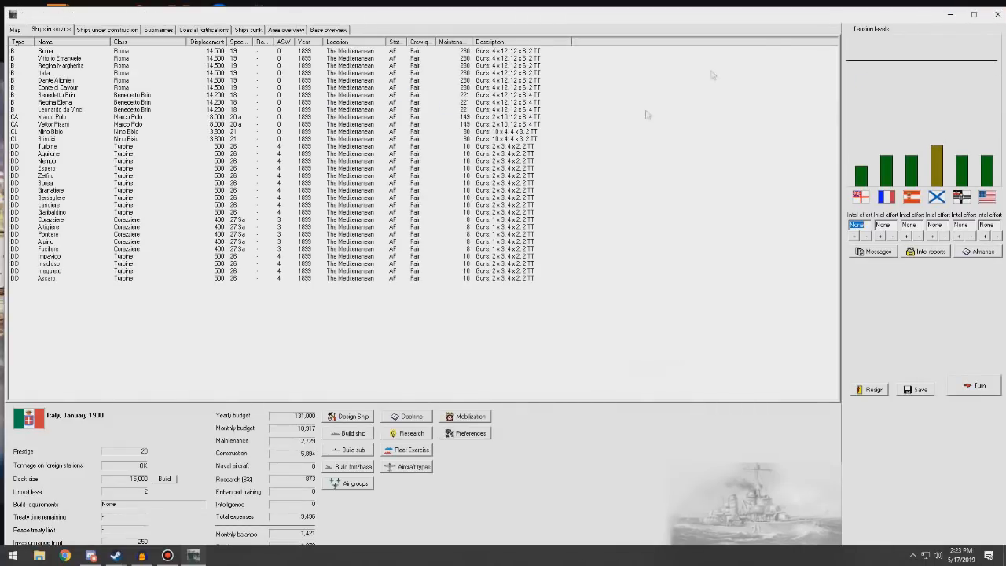
# Maximise the window and bring up the Nation Data comparison of all navies
pyautogui.click(974, 14)
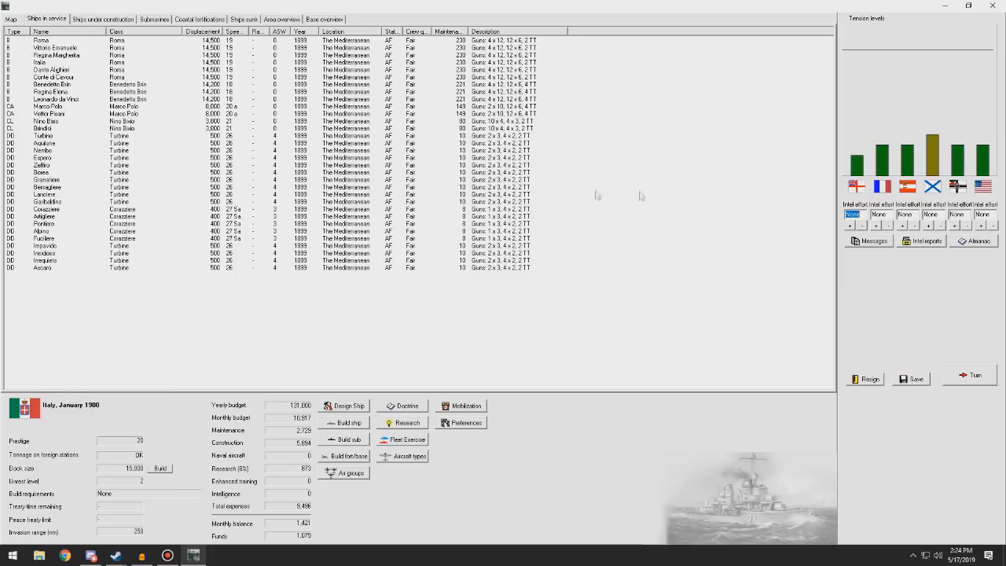
pyautogui.click(972, 242)
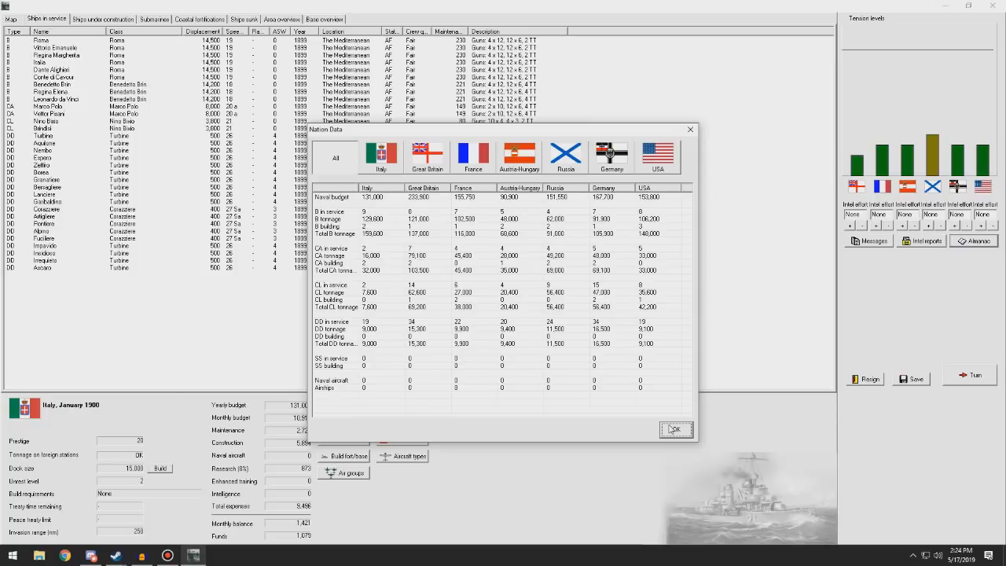
pyautogui.click(674, 429)
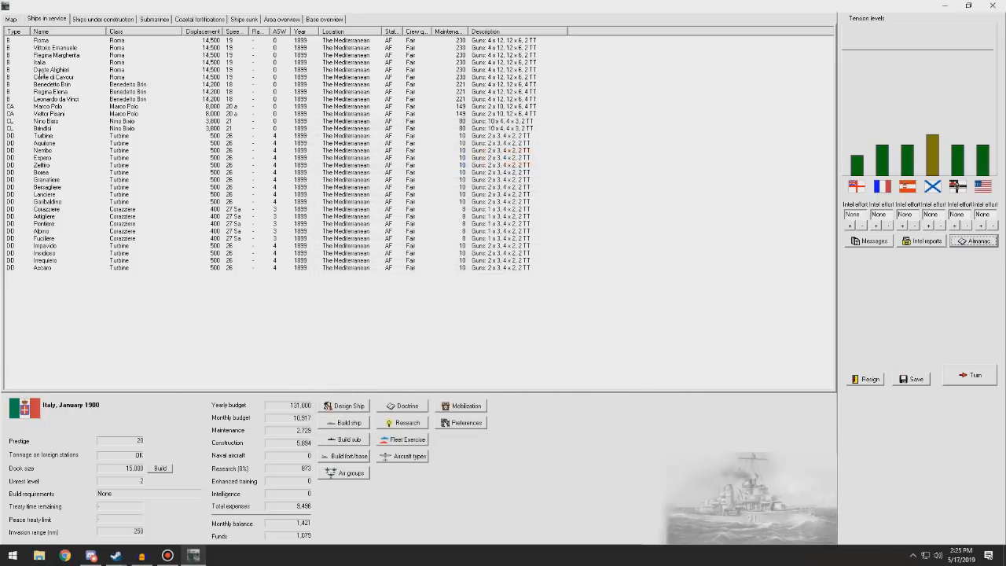
# Review the battleship Roma's data sheet and close it again
pyautogui.click(41, 43)
pyautogui.rightClick(41, 41)
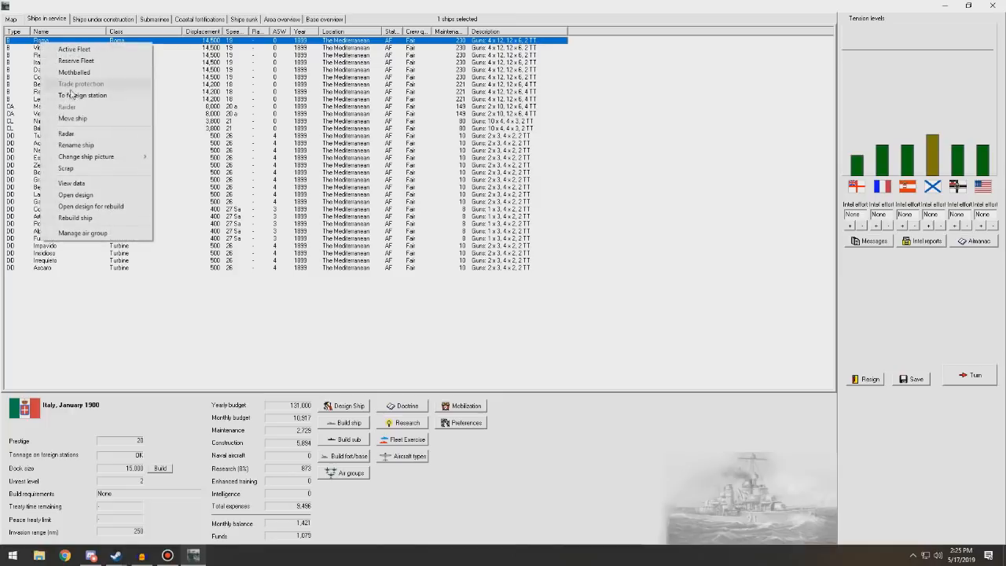
pyautogui.click(71, 183)
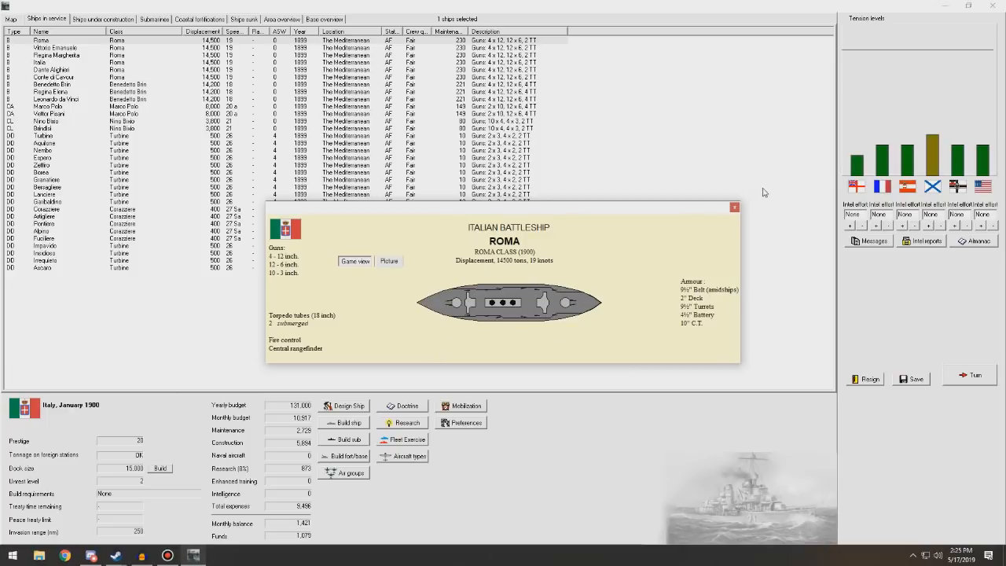
pyautogui.click(735, 209)
# Review Benedetto Brin's data sheet, close it, then select the cruiser Marco Polo
pyautogui.click(147, 85)
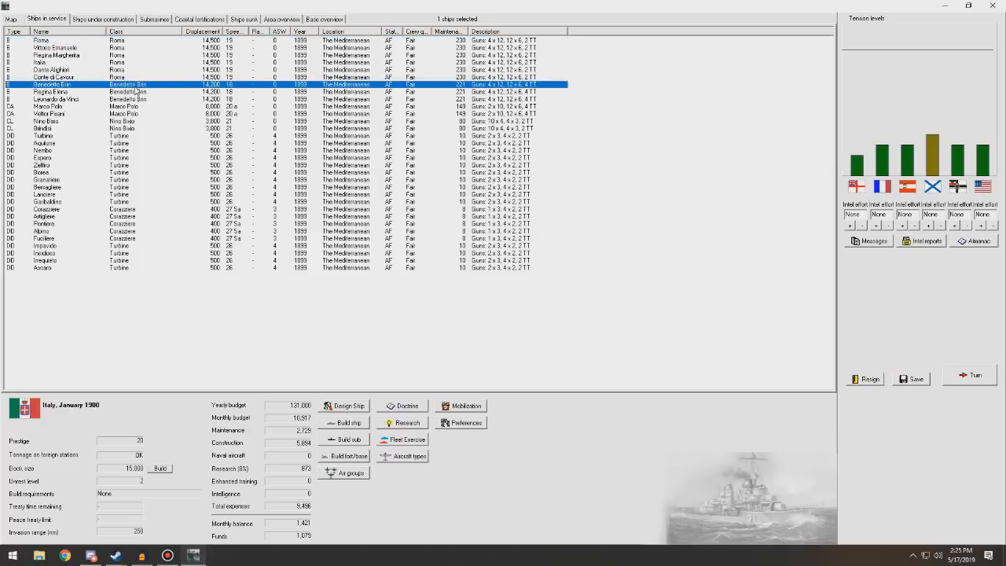
pyautogui.rightClick(137, 91)
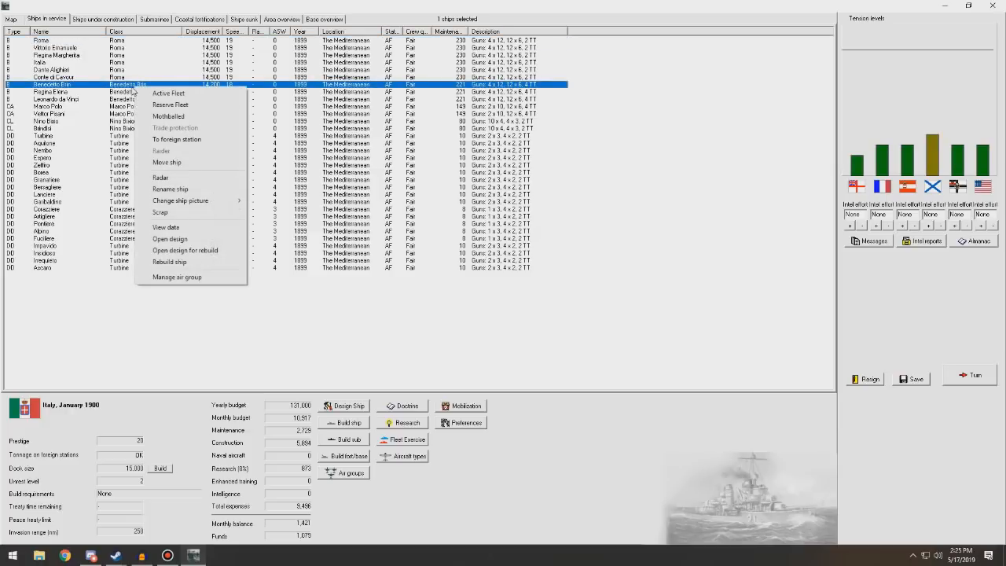
pyautogui.click(162, 229)
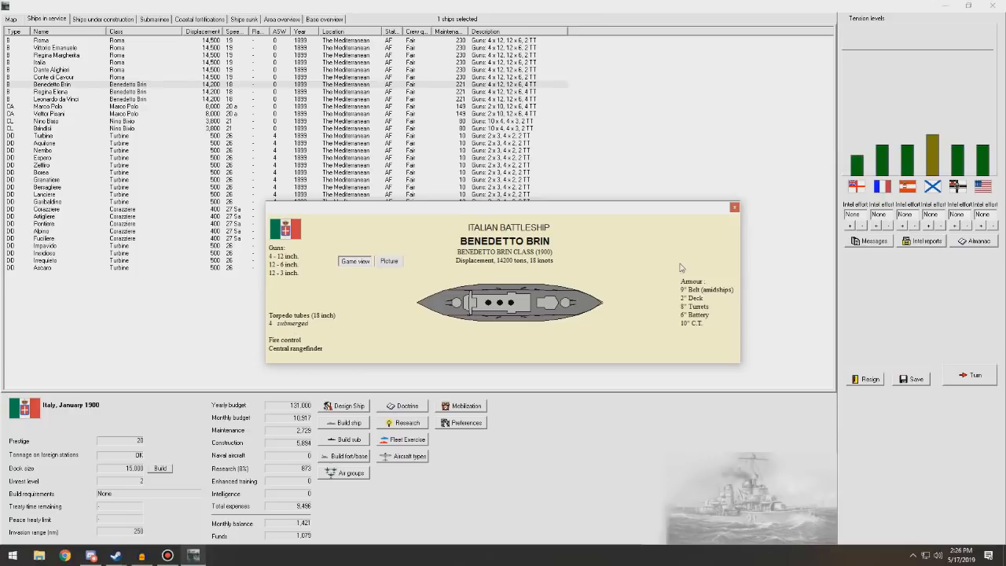
pyautogui.click(733, 208)
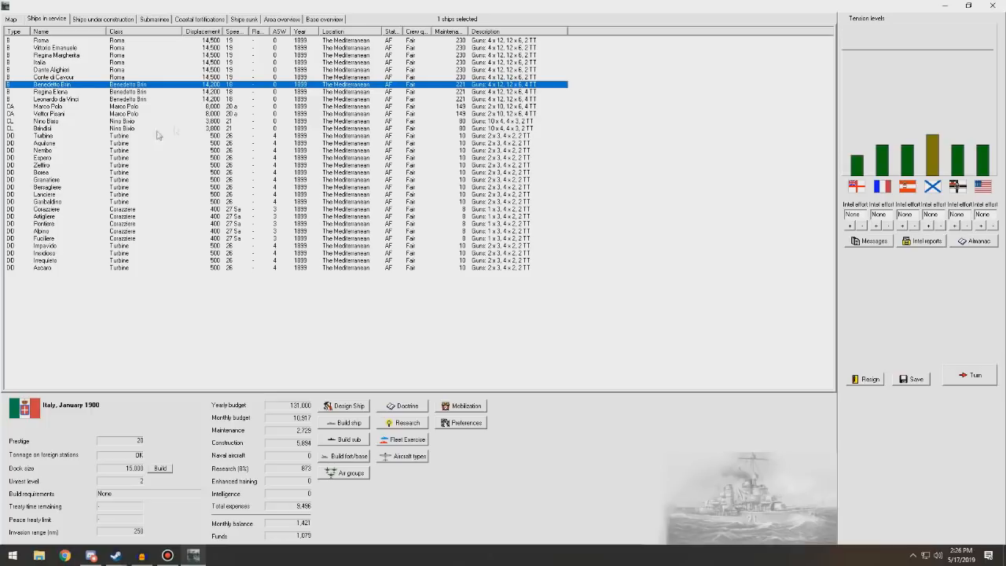
pyautogui.click(132, 115)
pyautogui.rightClick(128, 107)
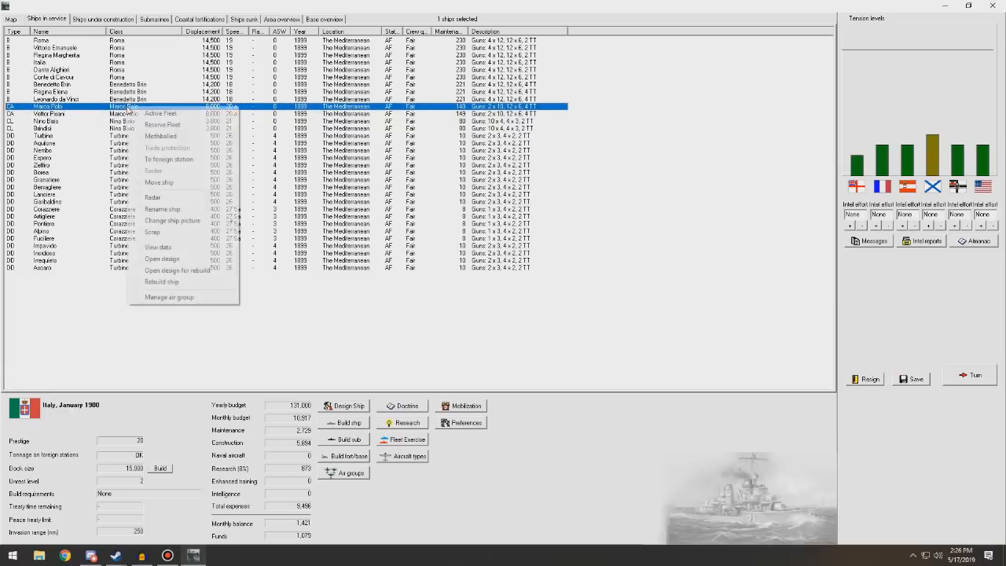
pyautogui.click(158, 247)
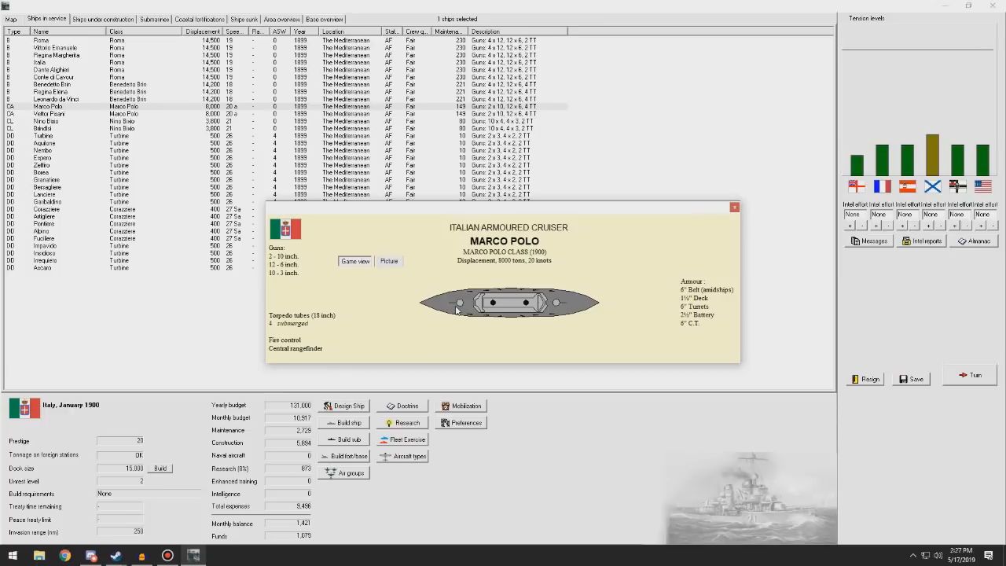
pyautogui.click(734, 207)
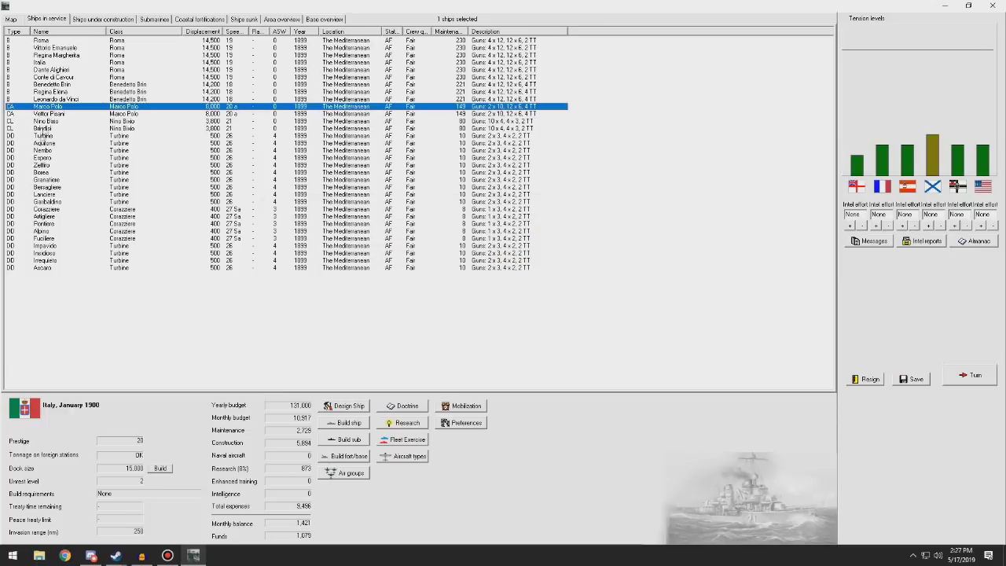
pyautogui.click(37, 123)
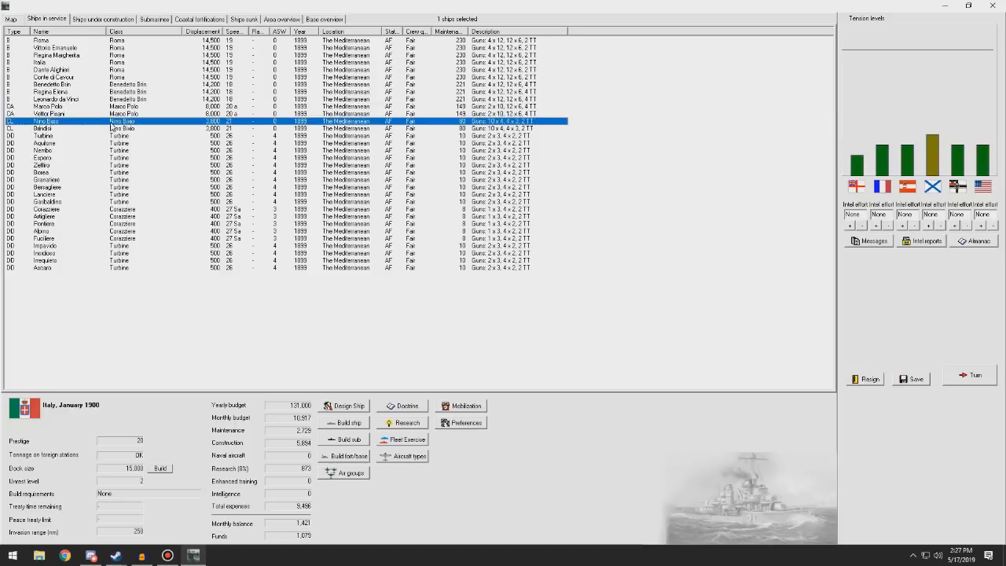
pyautogui.rightClick(111, 128)
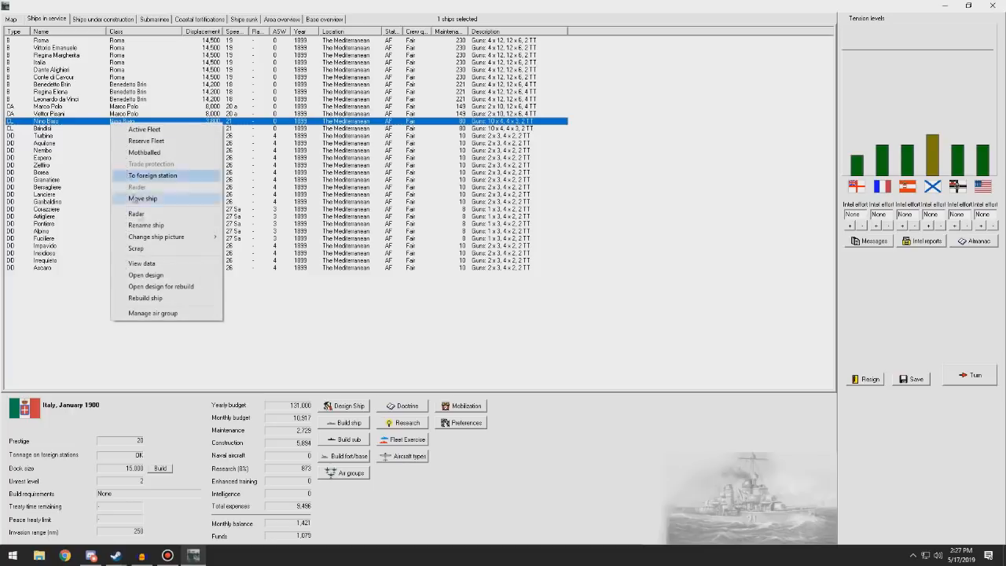
pyautogui.click(157, 263)
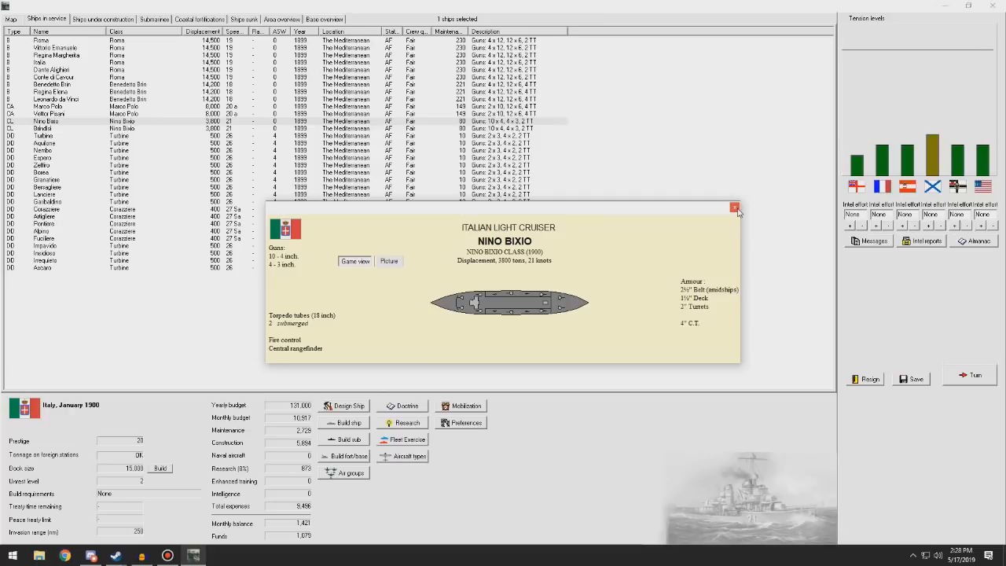
pyautogui.click(735, 208)
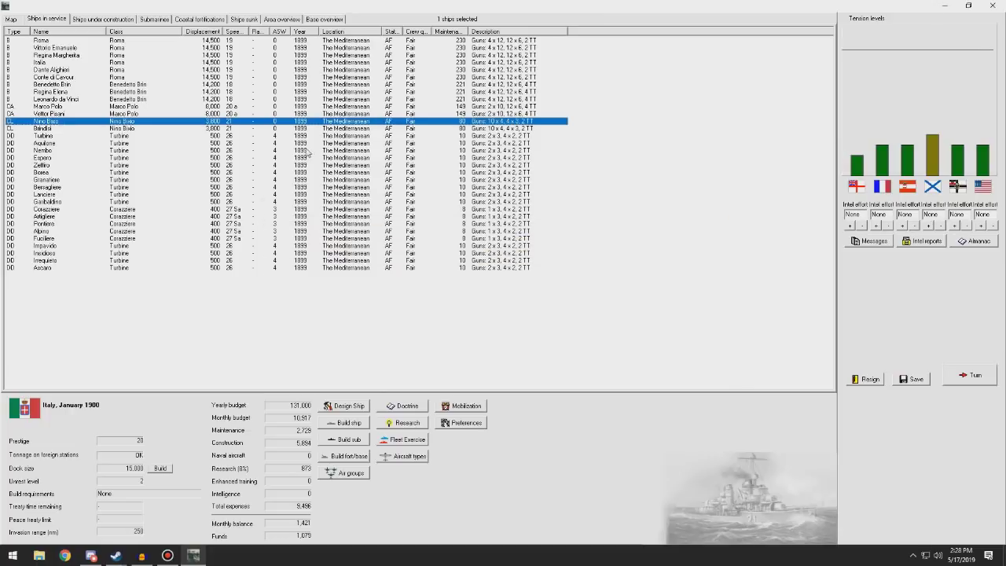
pyautogui.click(132, 145)
pyautogui.click(125, 137)
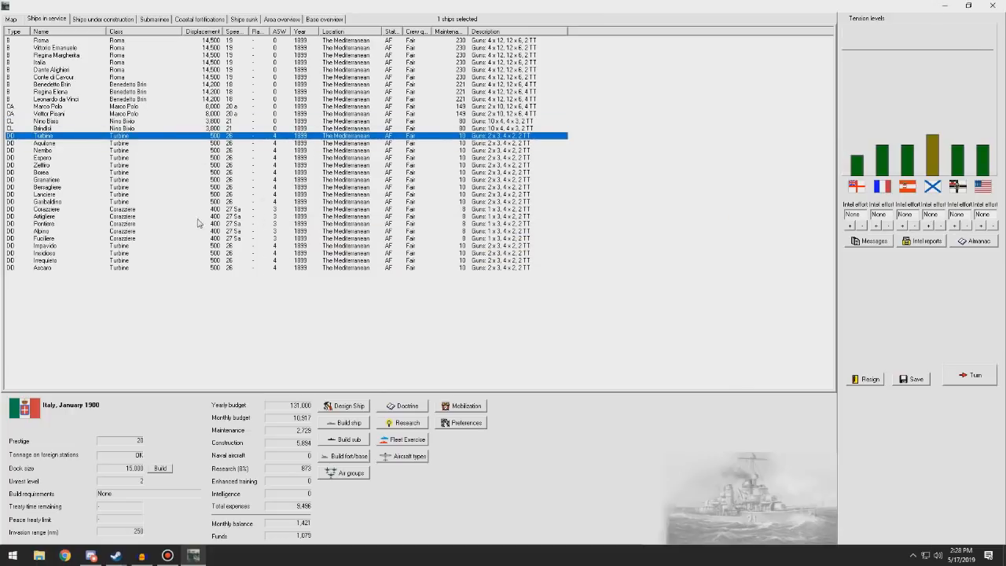
pyautogui.rightClick(127, 211)
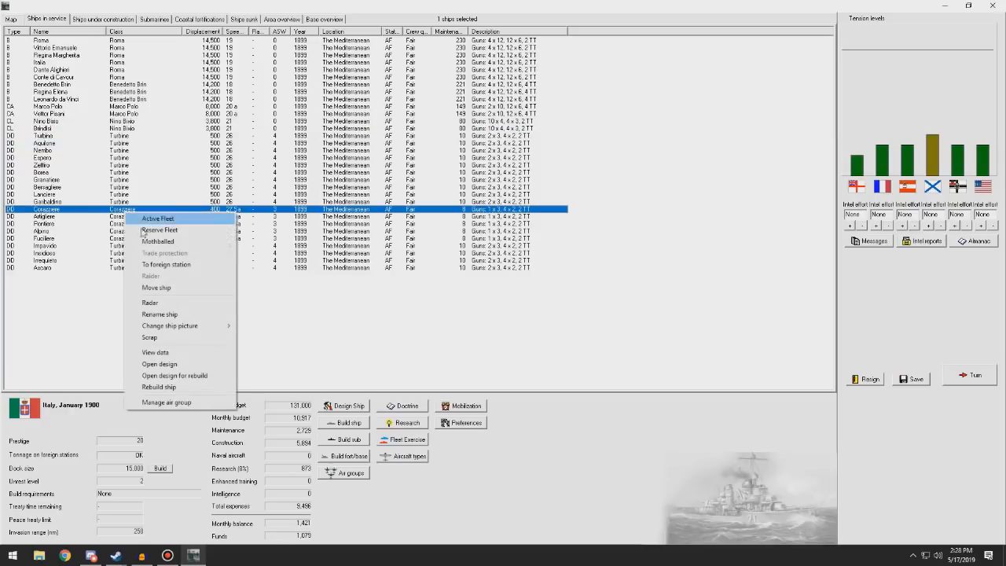
pyautogui.click(157, 352)
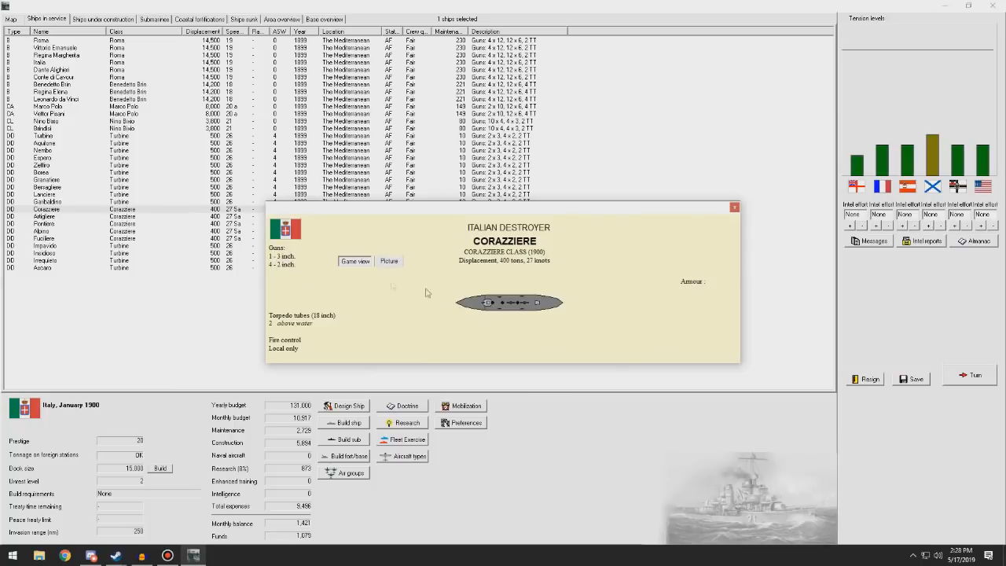
pyautogui.click(735, 209)
pyautogui.click(223, 246)
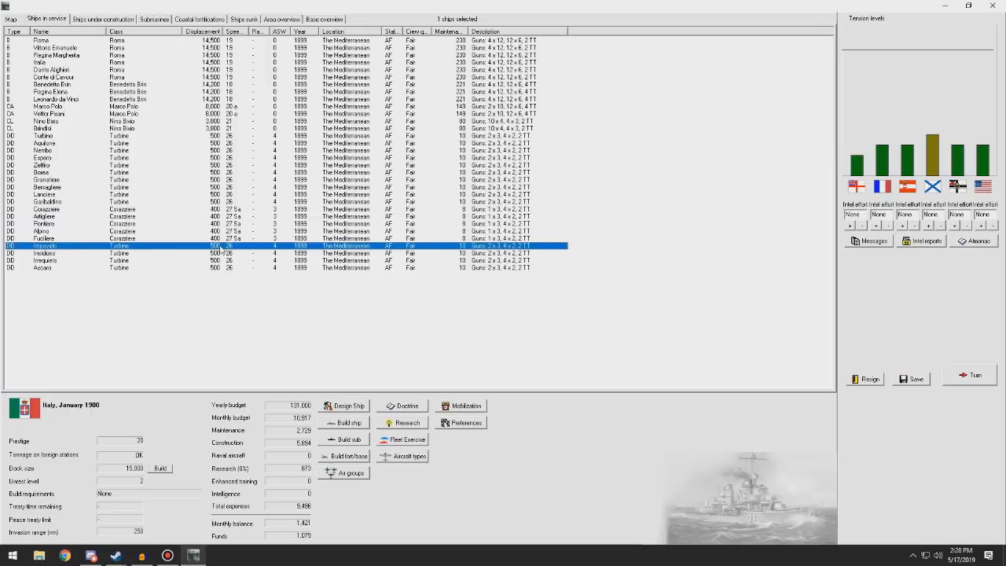
pyautogui.rightClick(223, 247)
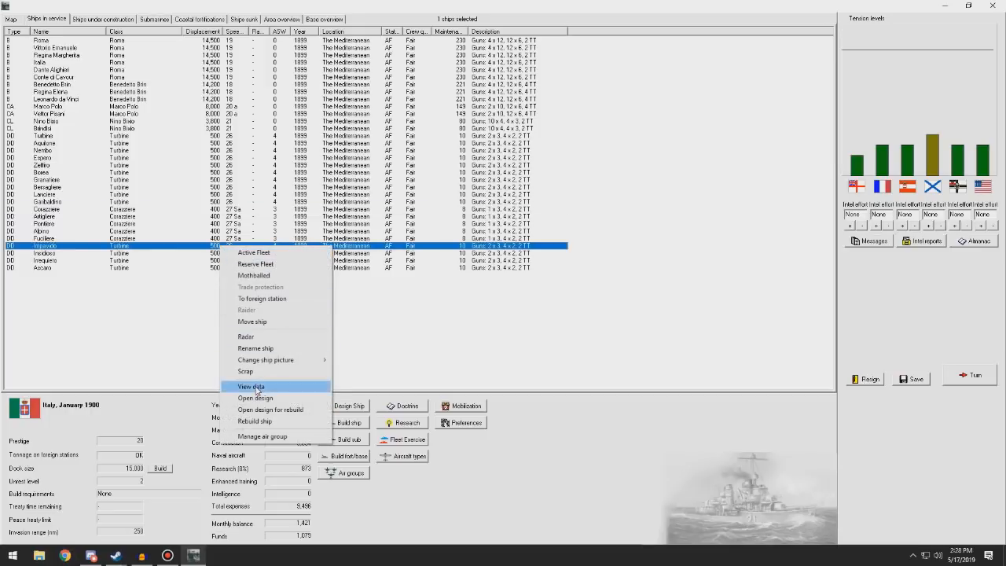
pyautogui.click(275, 386)
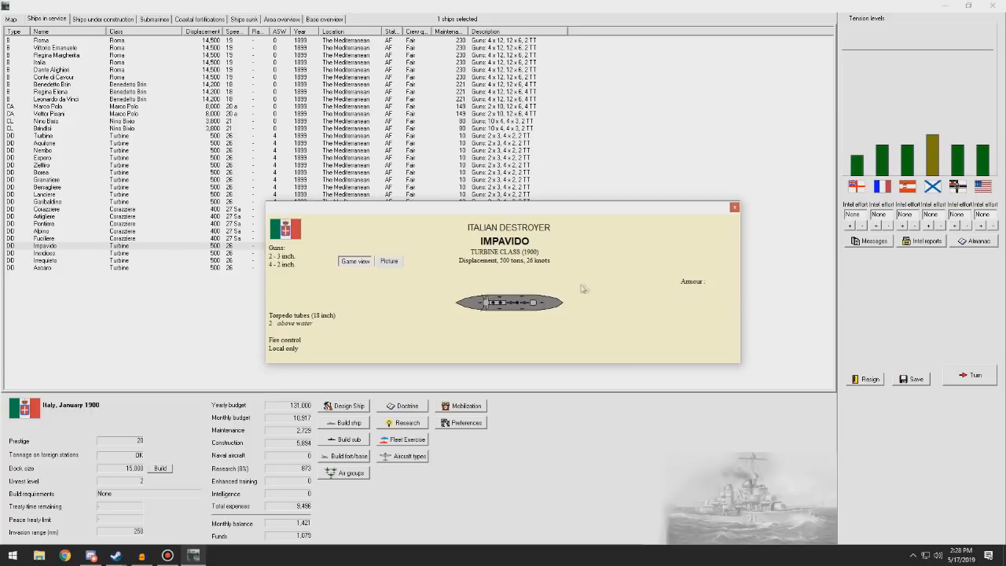
pyautogui.click(734, 207)
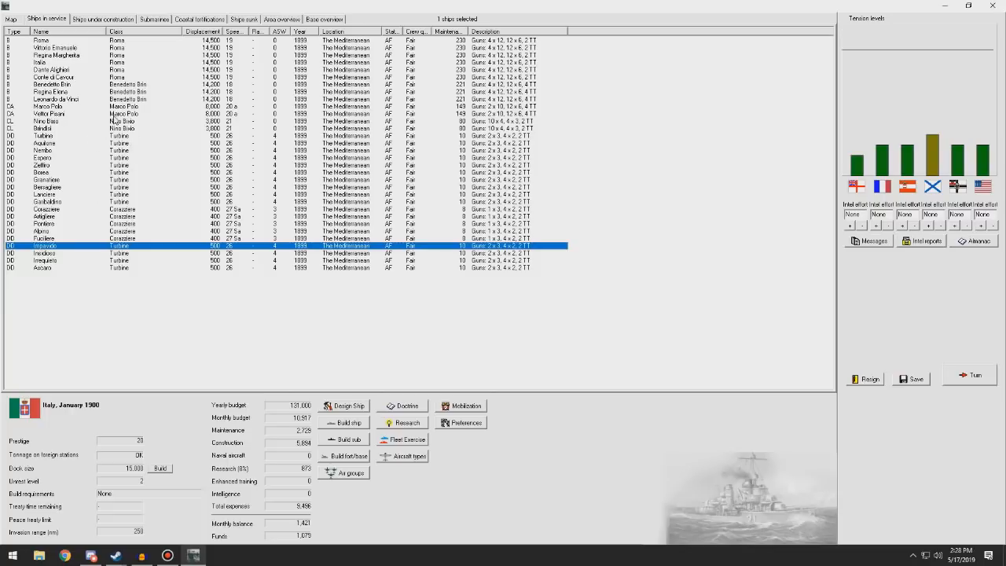
# Review the data sheet of Giulio Cesare in the ships under construction list
pyautogui.click(100, 20)
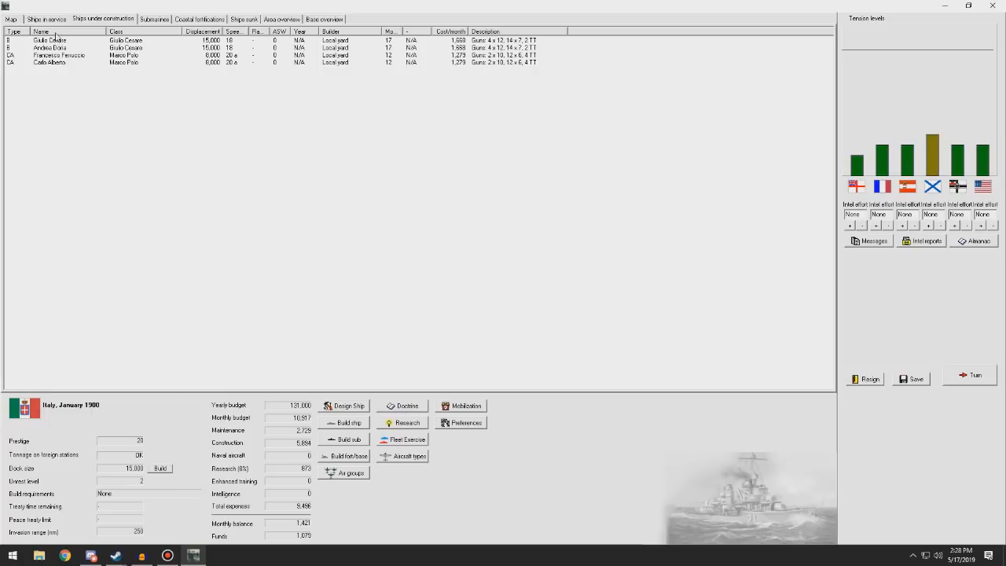
pyautogui.click(124, 41)
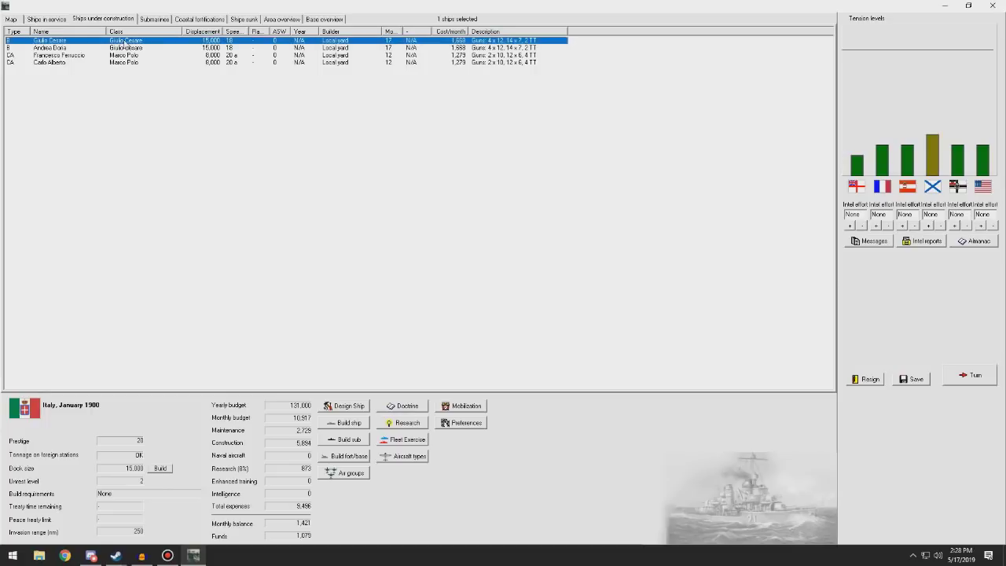
pyautogui.click(51, 22)
pyautogui.click(87, 21)
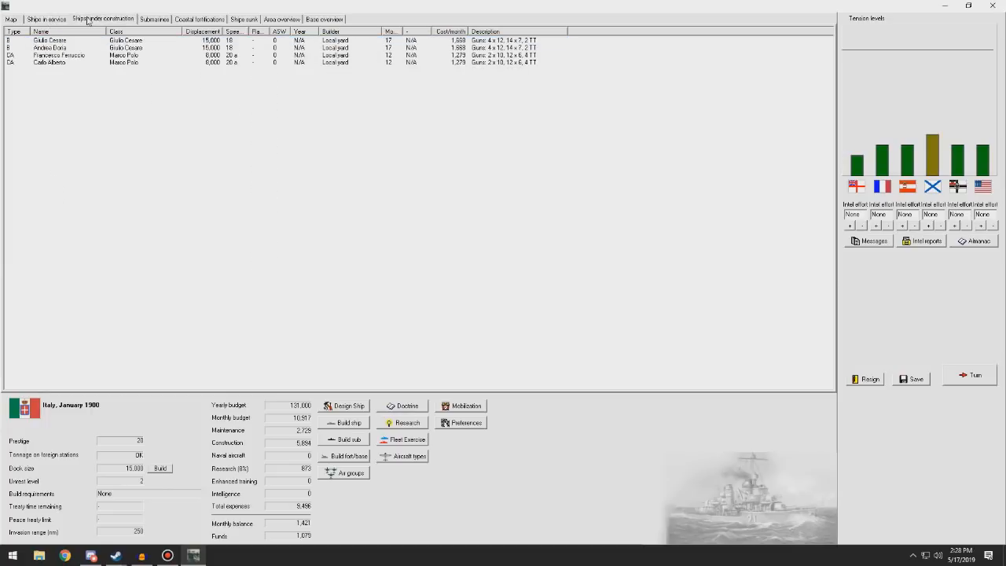
pyautogui.click(128, 42)
pyautogui.rightClick(131, 41)
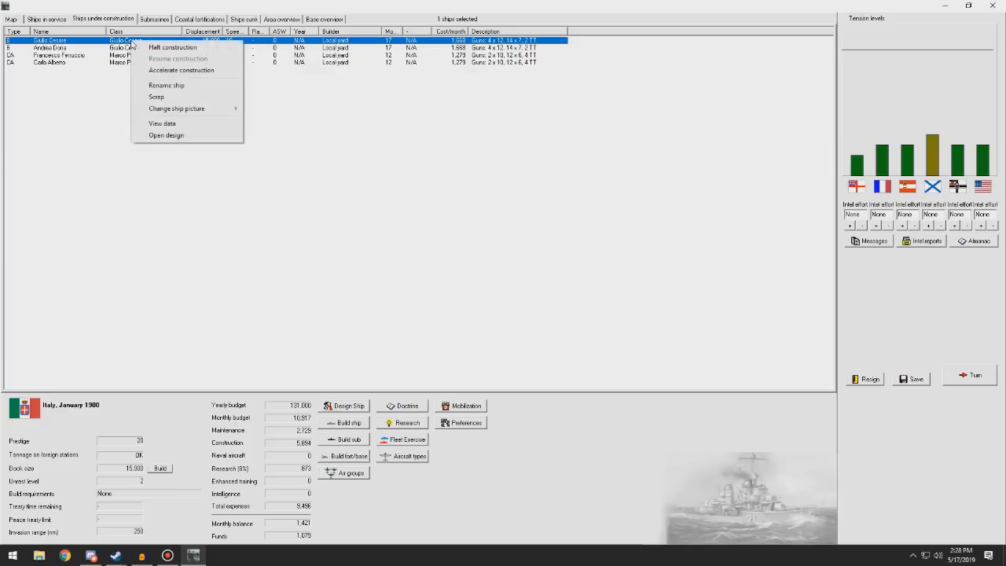
pyautogui.click(161, 123)
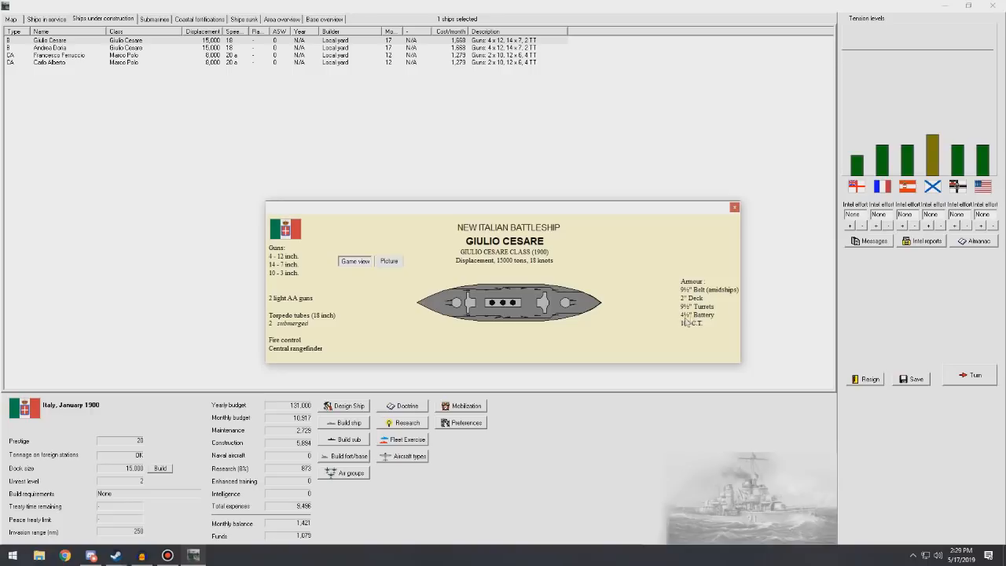
pyautogui.click(734, 207)
# Review the in-service battleship Roma's data sheet for comparison
pyautogui.click(39, 19)
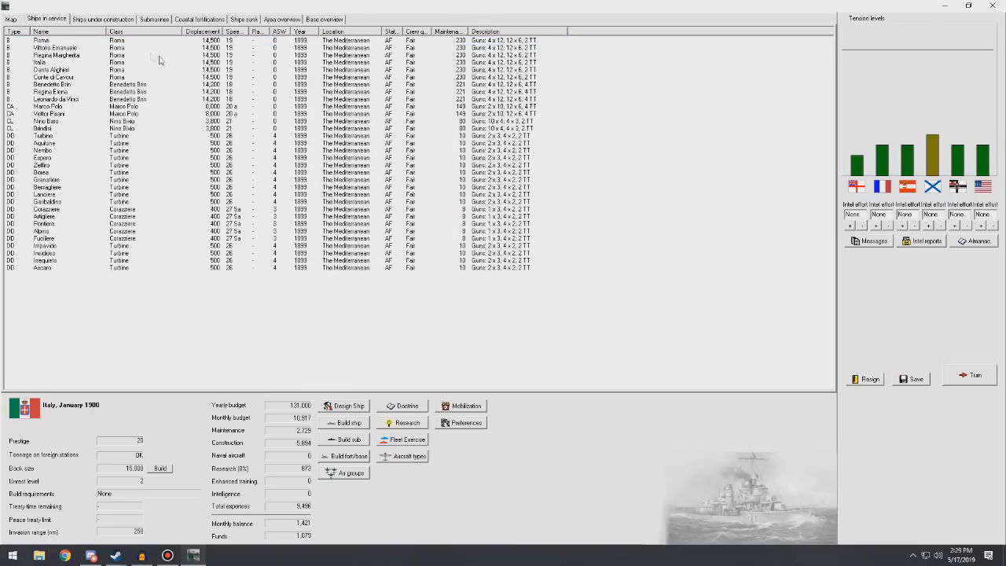
pyautogui.click(123, 44)
pyautogui.rightClick(123, 49)
pyautogui.click(150, 187)
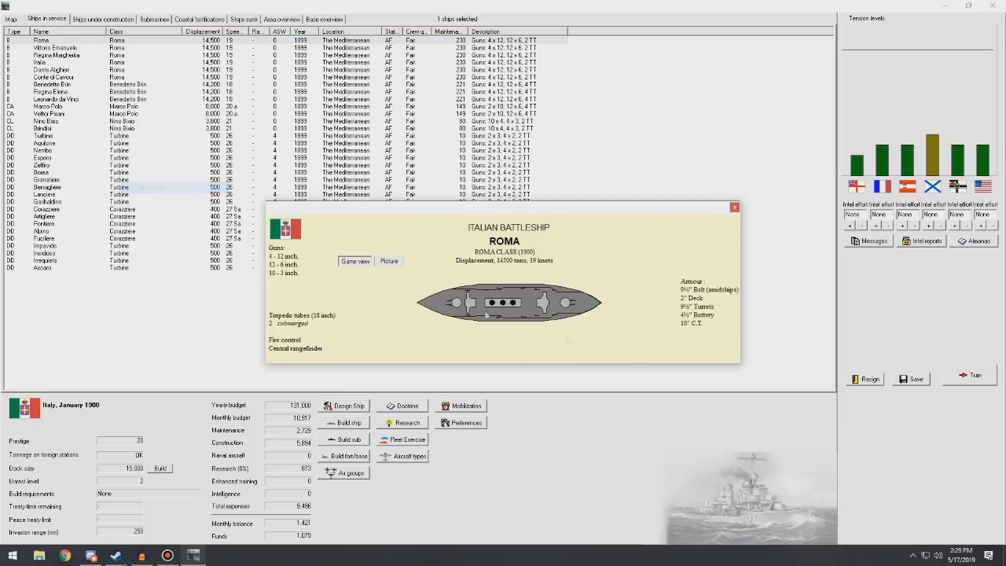
pyautogui.click(734, 207)
# Reopen Giulio Cesare's data sheet under construction and close it
pyautogui.click(94, 19)
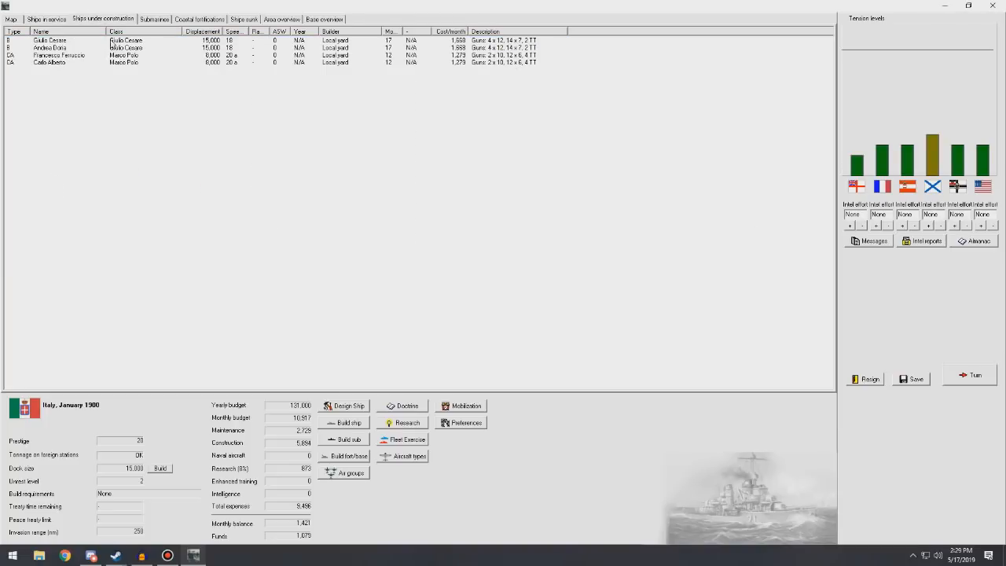
pyautogui.rightClick(111, 40)
pyautogui.click(142, 123)
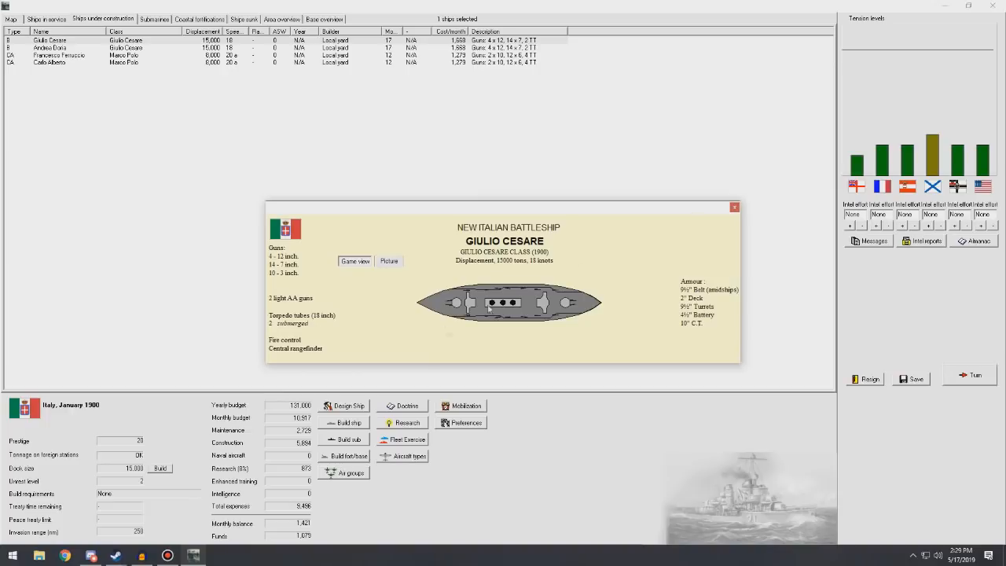
pyautogui.click(734, 206)
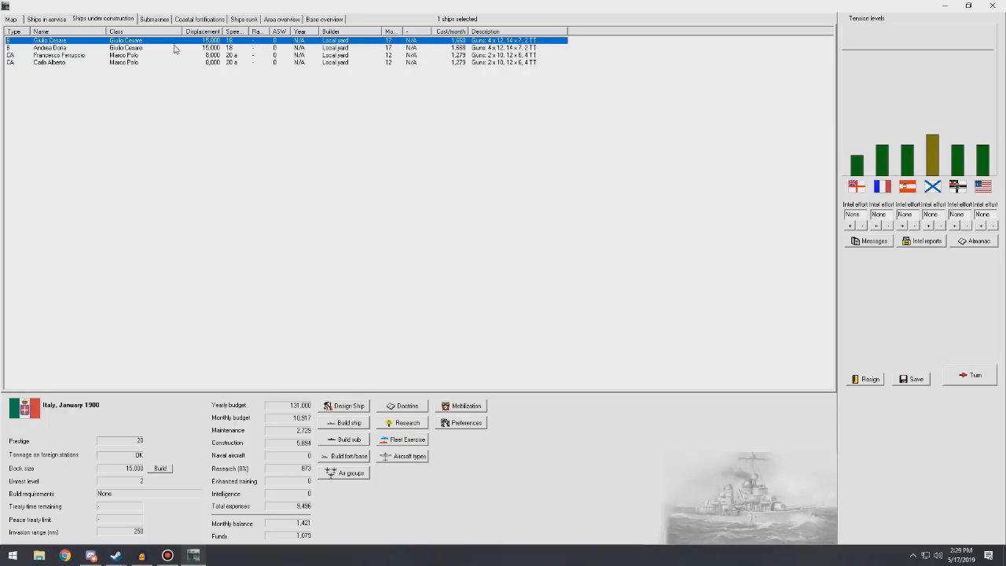
# Review the cruiser Francesco Ferruccio's data sheet and clear the selection
pyautogui.click(124, 57)
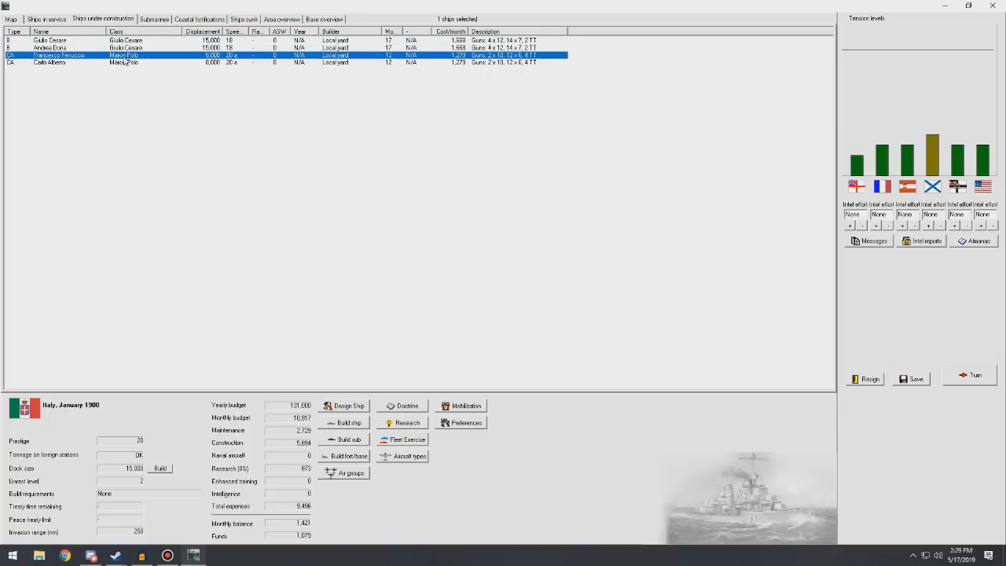
pyautogui.rightClick(125, 57)
pyautogui.click(157, 140)
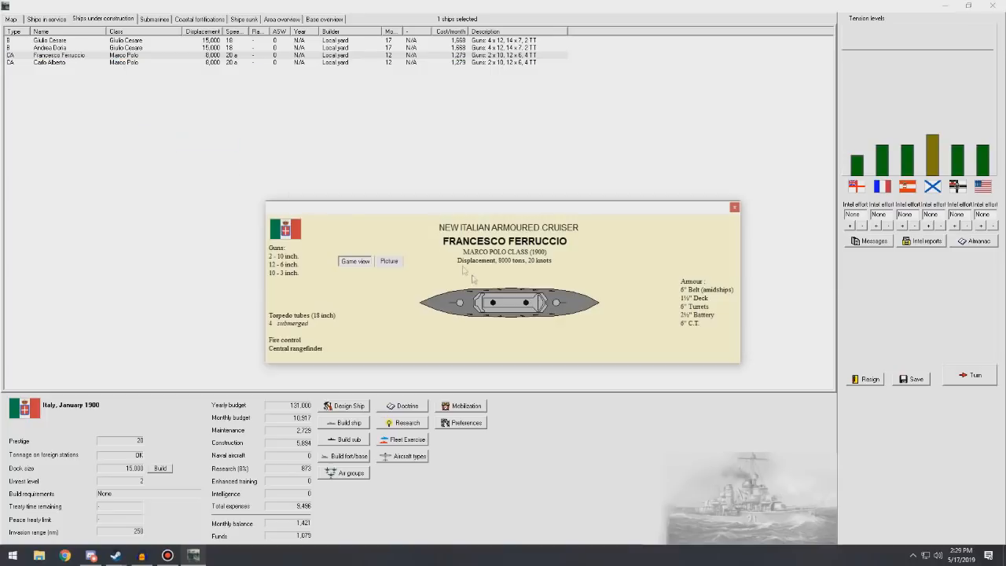
pyautogui.click(734, 207)
pyautogui.click(323, 271)
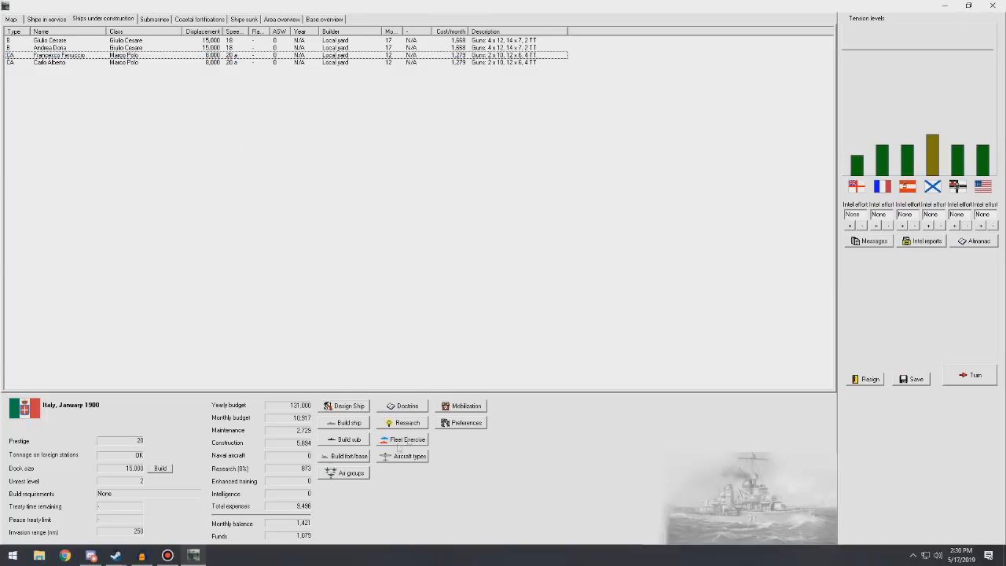
# Show the ships in service, then switch to the world strategic map
pyautogui.click(45, 19)
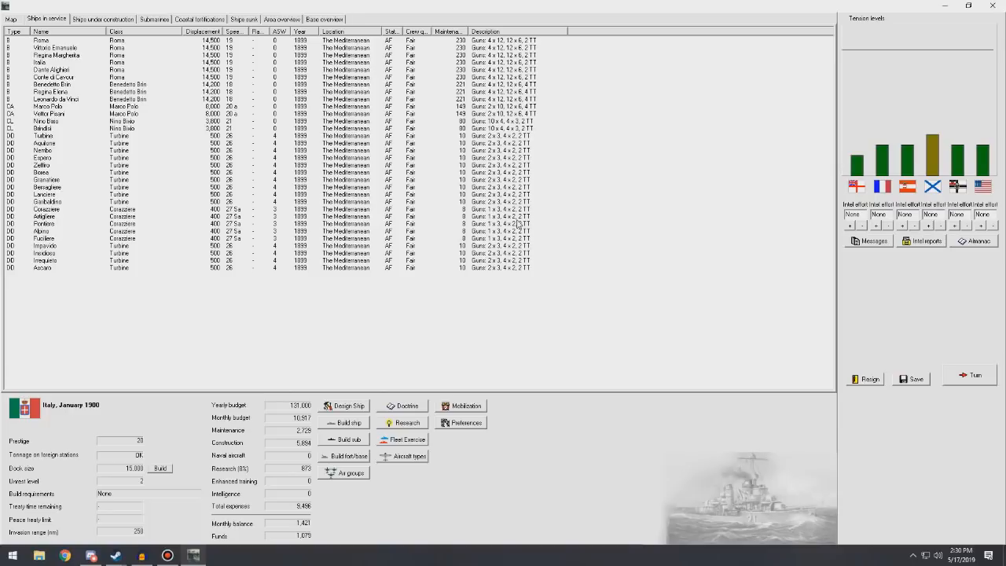
pyautogui.click(11, 19)
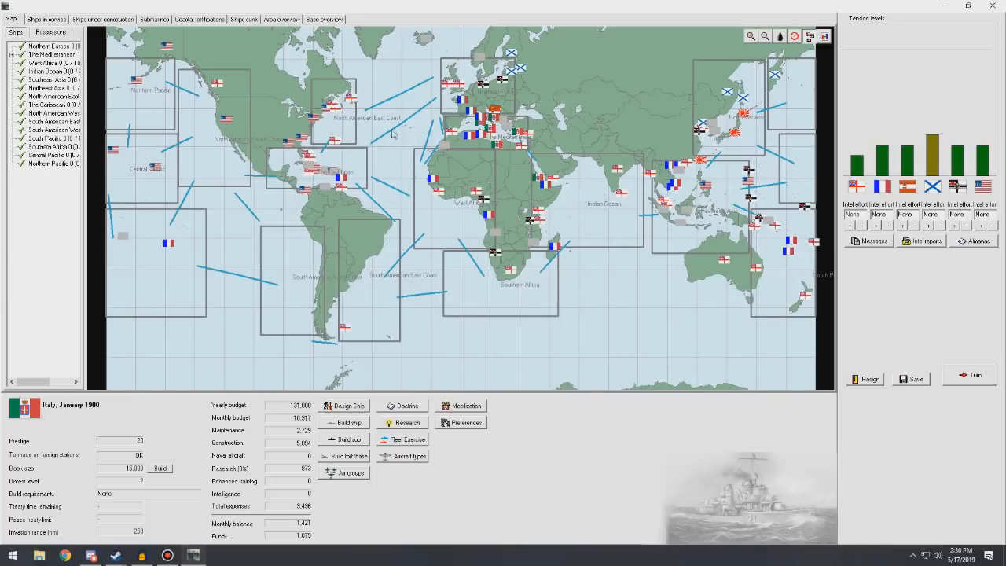
pyautogui.scroll(2, 484, 178)
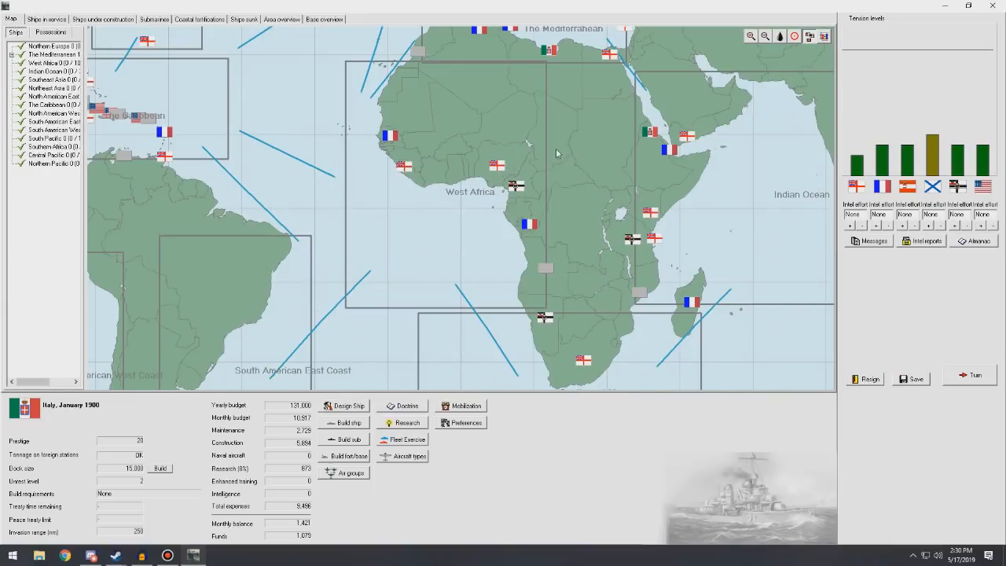
# Pan the map across the Indian Ocean back to the Mediterranean and bring up Doctrine and training
pyautogui.moveTo(498, 174); pyautogui.dragTo(510, 315)
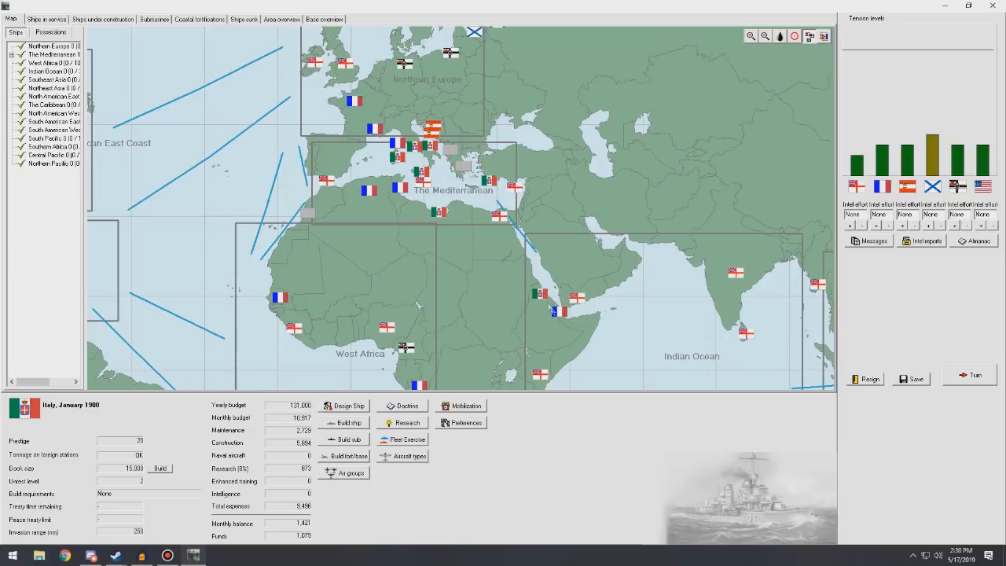
pyautogui.moveTo(617, 342); pyautogui.dragTo(595, 262)
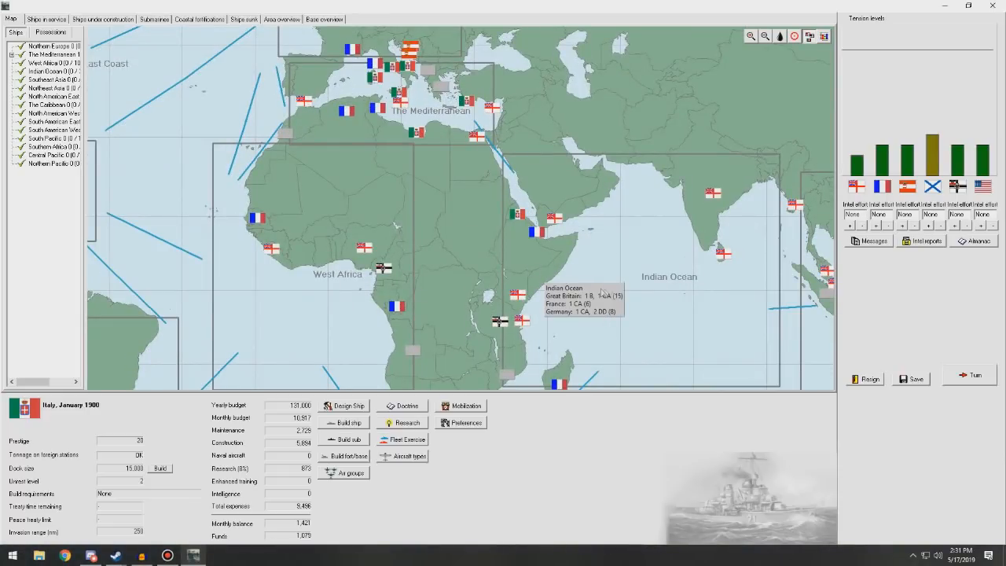
pyautogui.moveTo(475, 184); pyautogui.dragTo(534, 272)
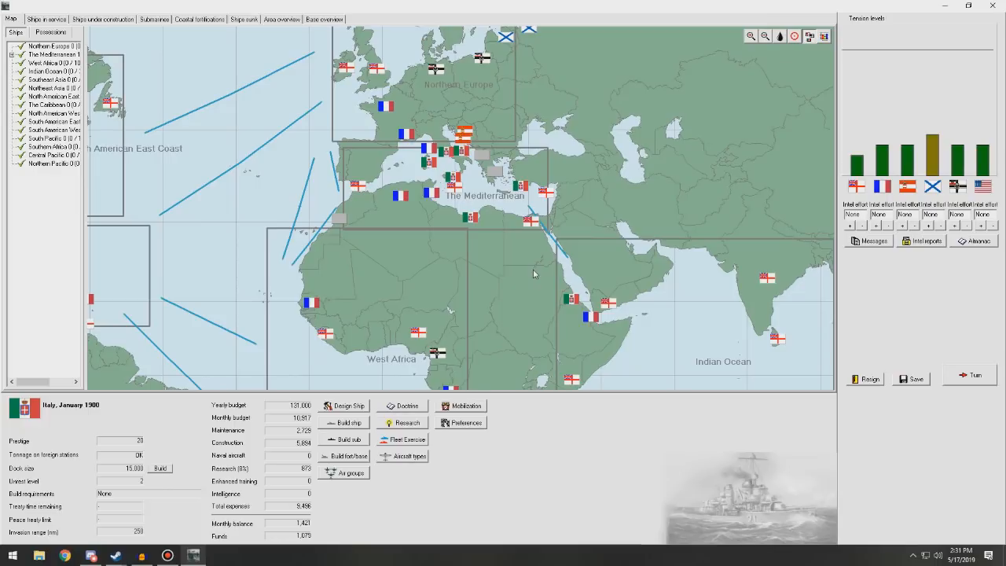
pyautogui.scroll(1, 619, 193)
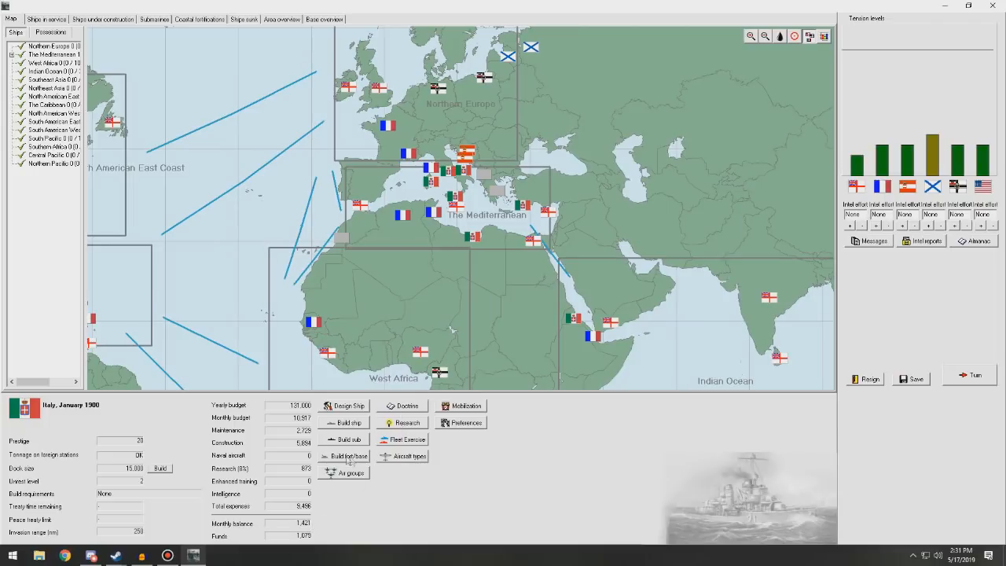
pyautogui.click(406, 406)
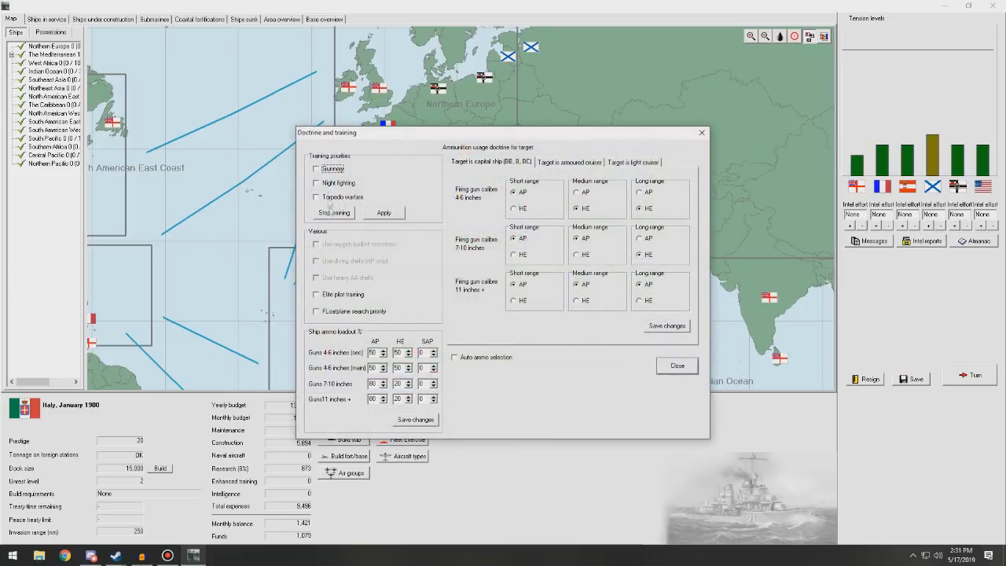
# Make Gunnery the training priority, apply it and accept the 12-month lock, then leave the dialog
pyautogui.click(316, 169)
pyautogui.click(393, 218)
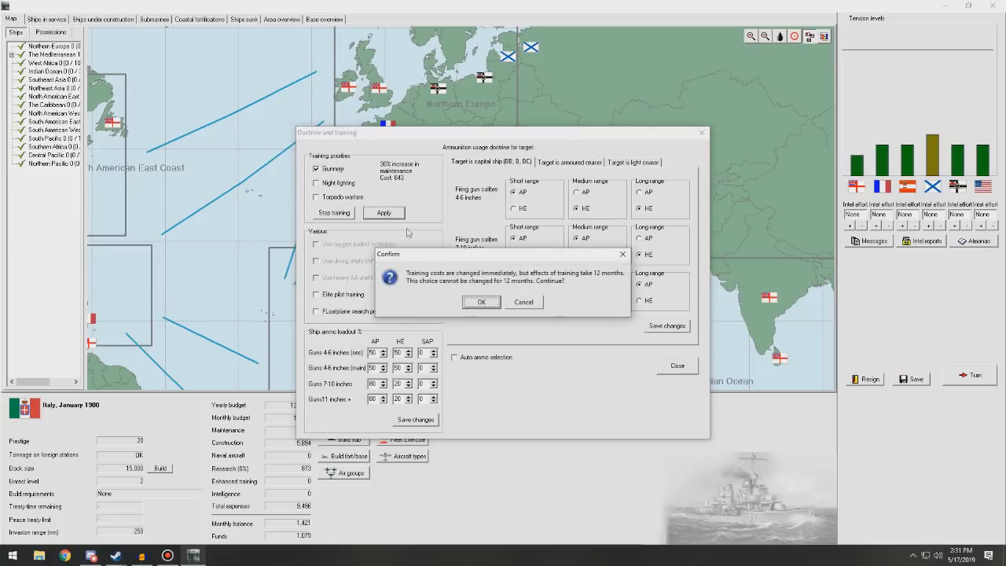
pyautogui.click(493, 308)
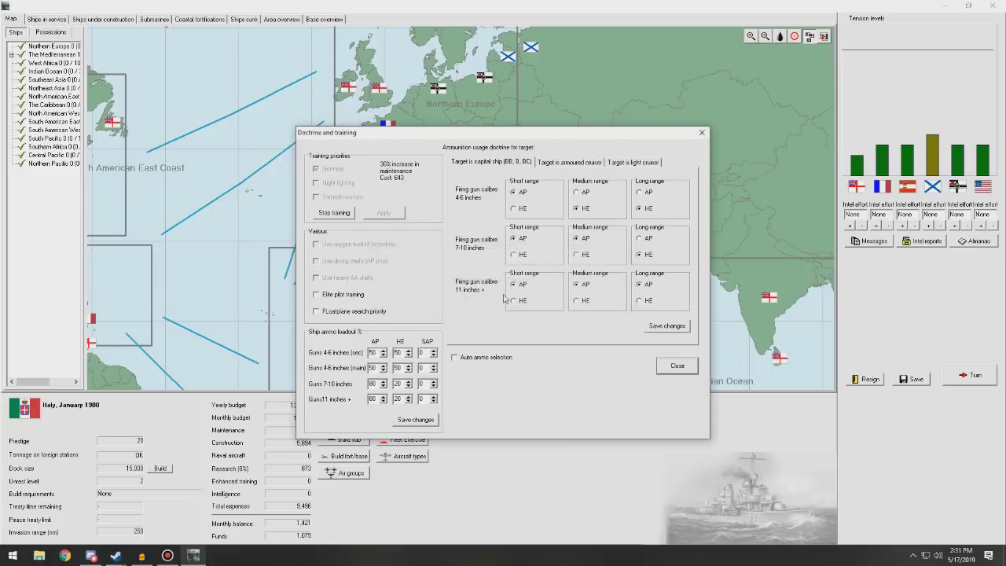
pyautogui.click(702, 132)
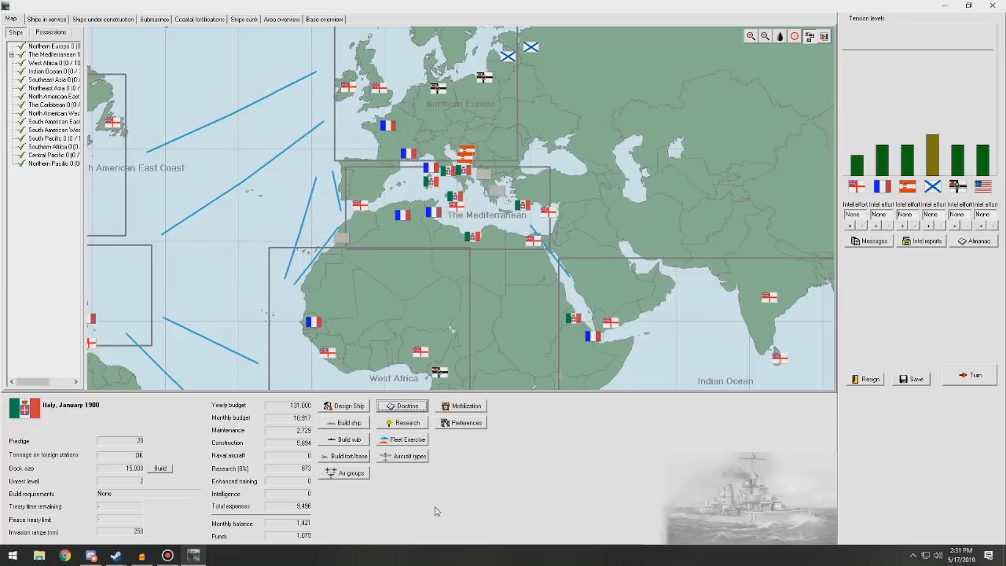
# Raise Ship design (Adv) and Light forces and torpedo warfare research to High priority
pyautogui.click(409, 423)
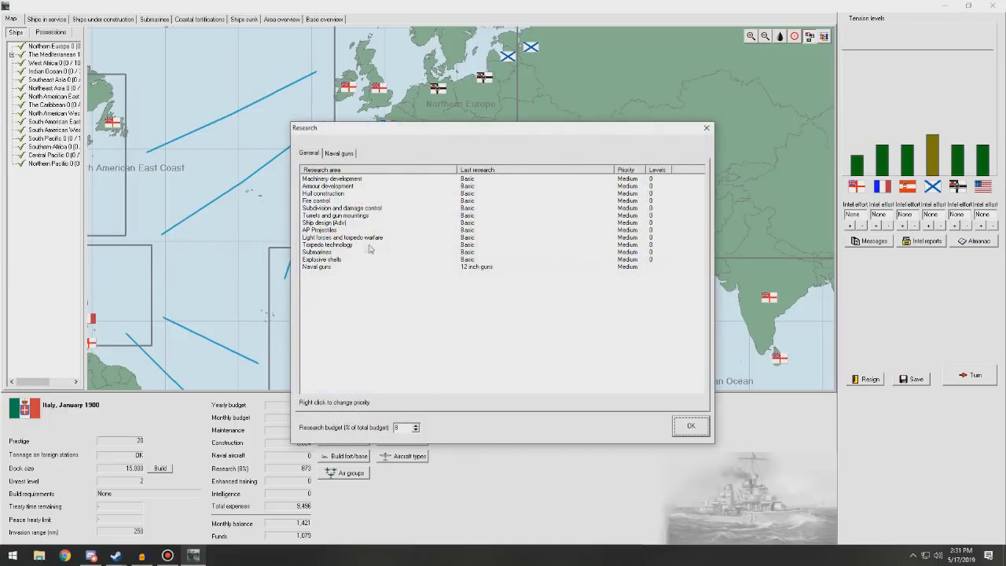
pyautogui.click(332, 224)
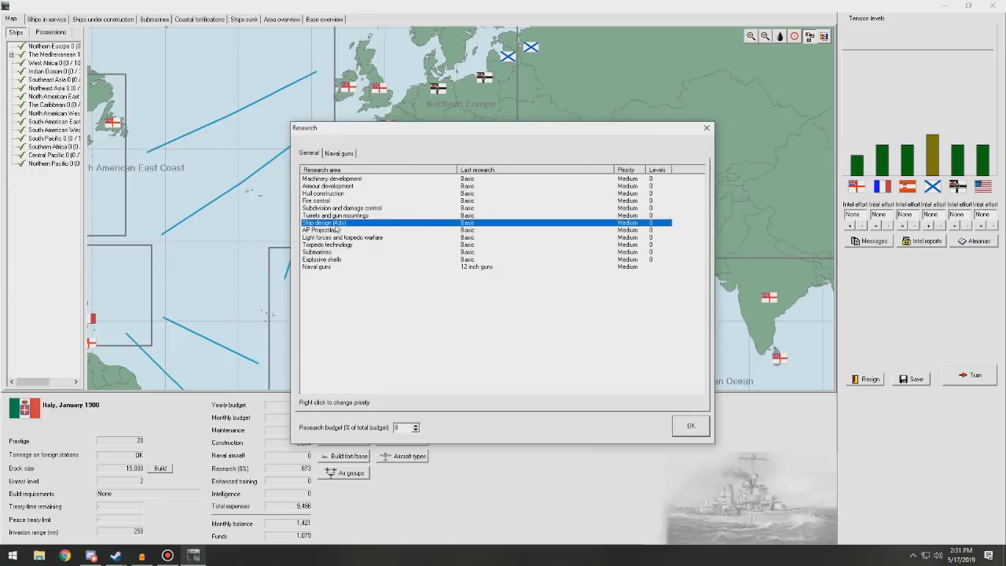
pyautogui.rightClick(627, 224)
pyautogui.click(636, 231)
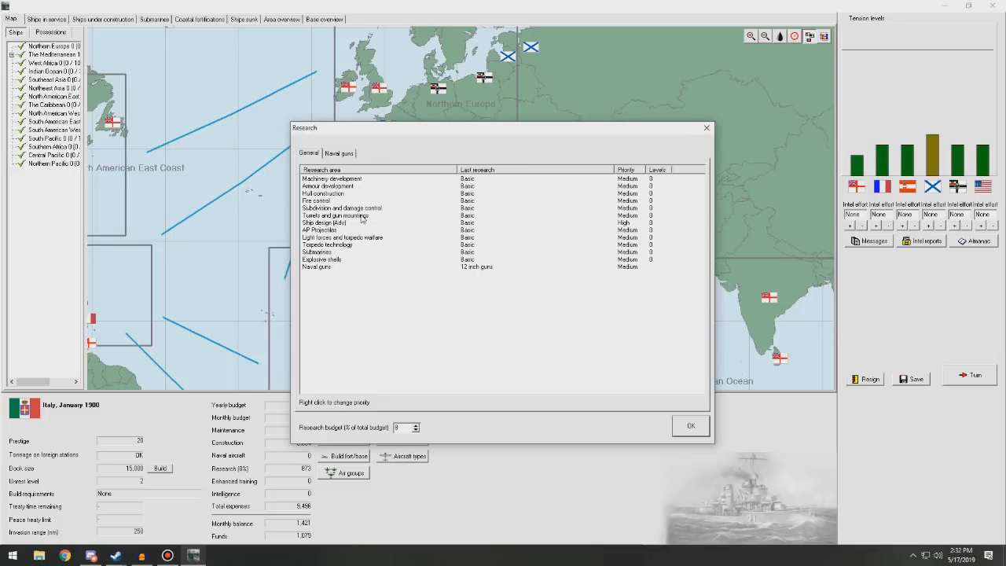
pyautogui.click(343, 238)
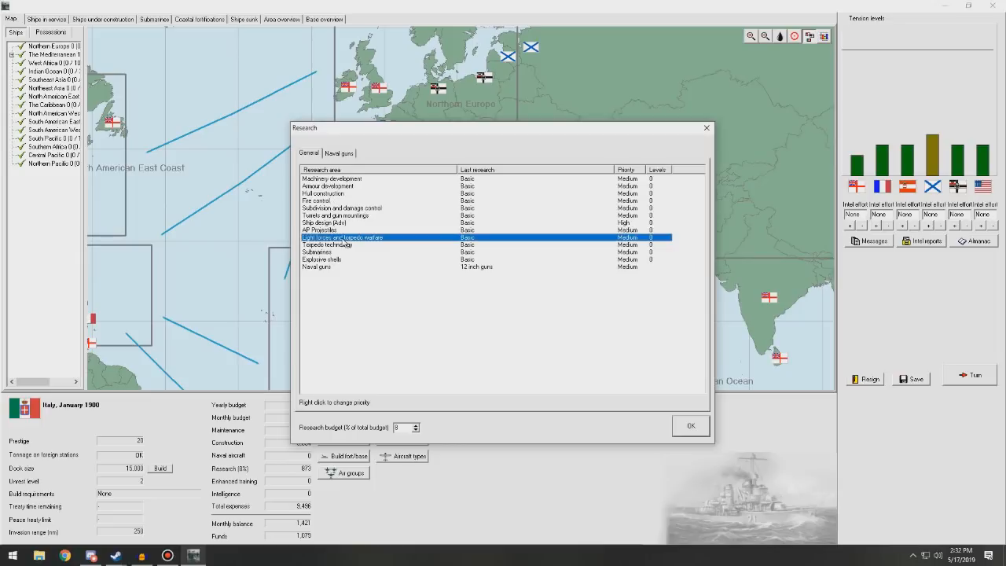
pyautogui.rightClick(344, 241)
pyautogui.click(368, 245)
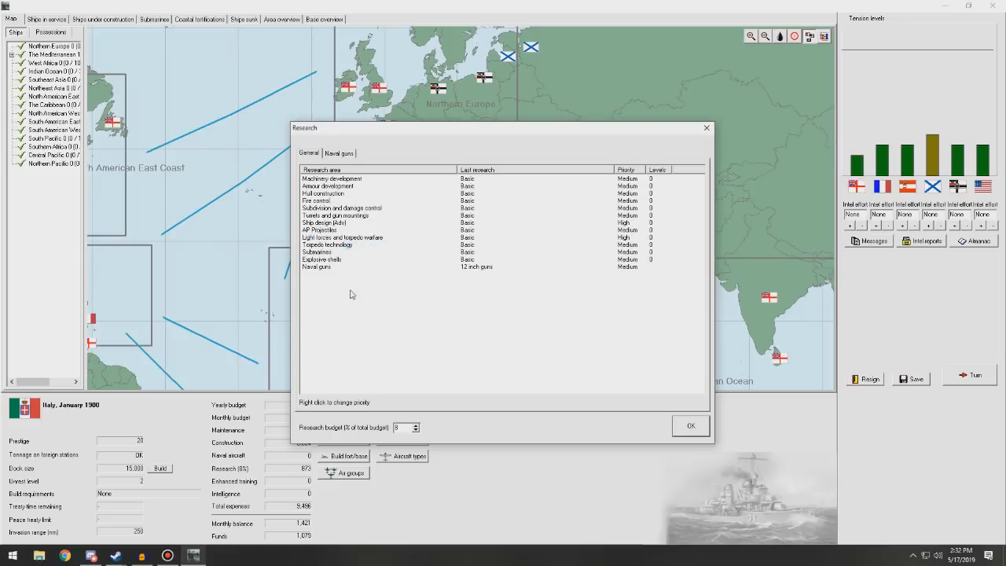
# Raise Naval guns research to High, leave Research and return to ships under construction
pyautogui.click(318, 267)
pyautogui.rightClick(318, 267)
pyautogui.click(331, 275)
pyautogui.click(699, 424)
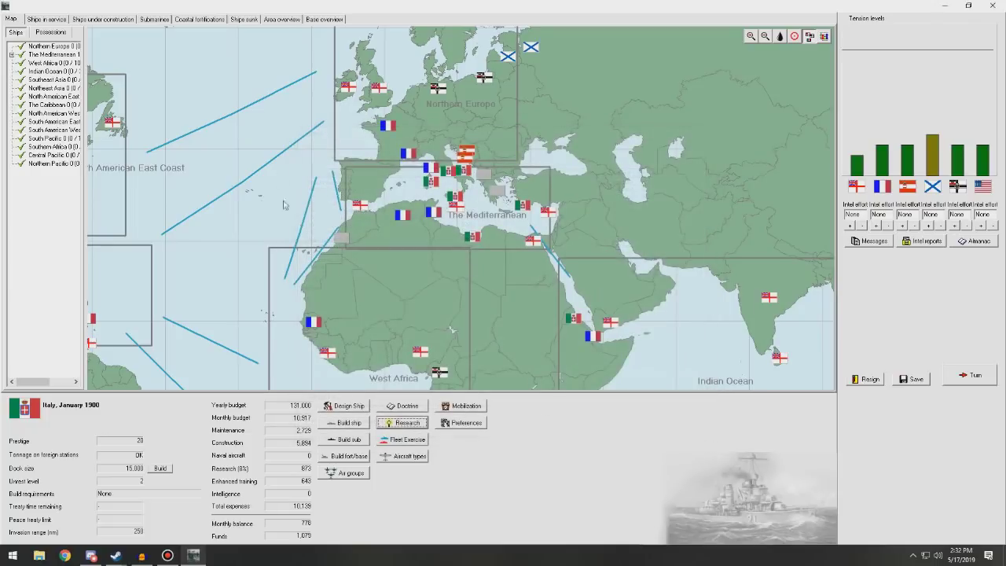
pyautogui.click(95, 20)
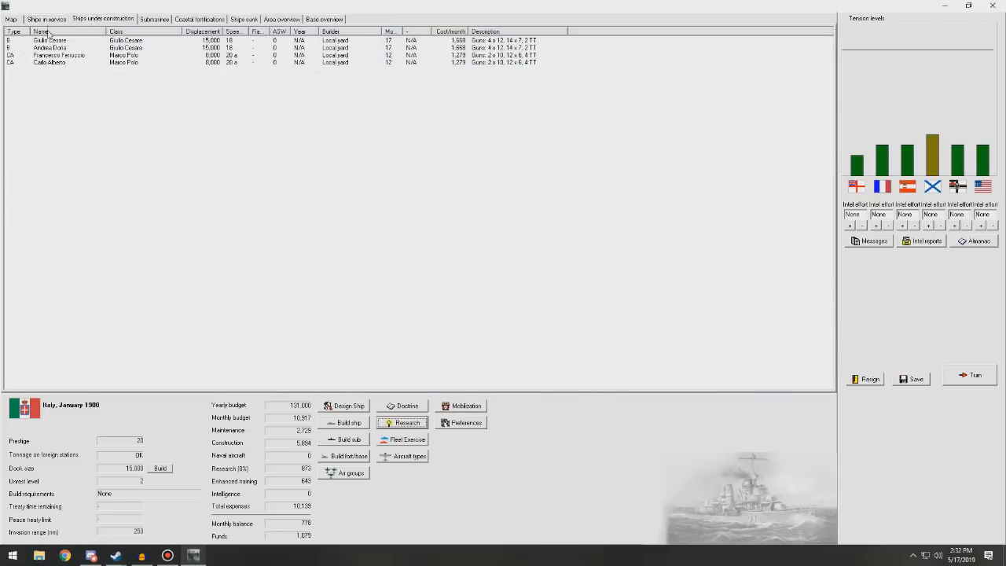
# View the Giulio Cesare battleship's design from the construction list and close it again
pyautogui.rightClick(214, 39)
pyautogui.click(236, 133)
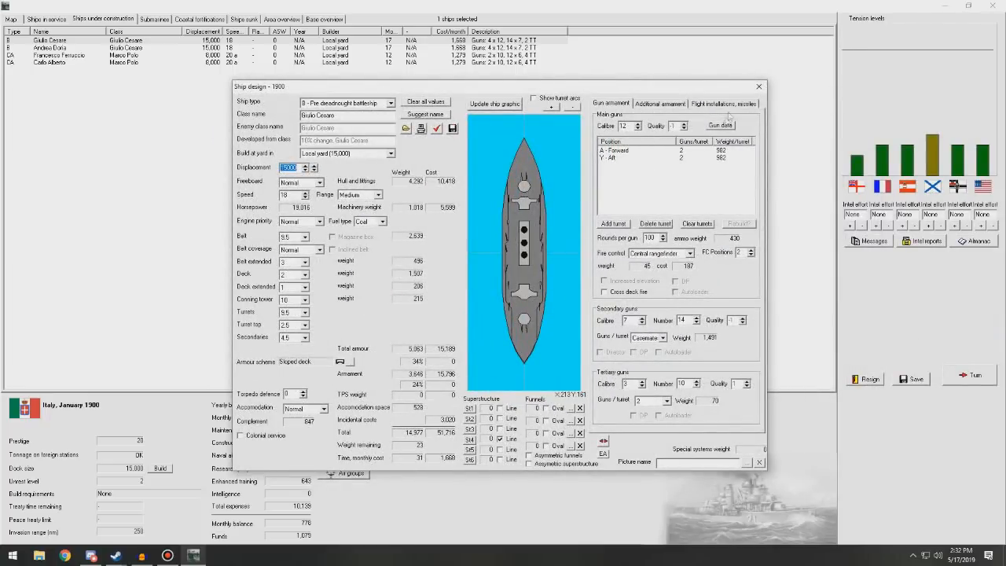
pyautogui.click(760, 87)
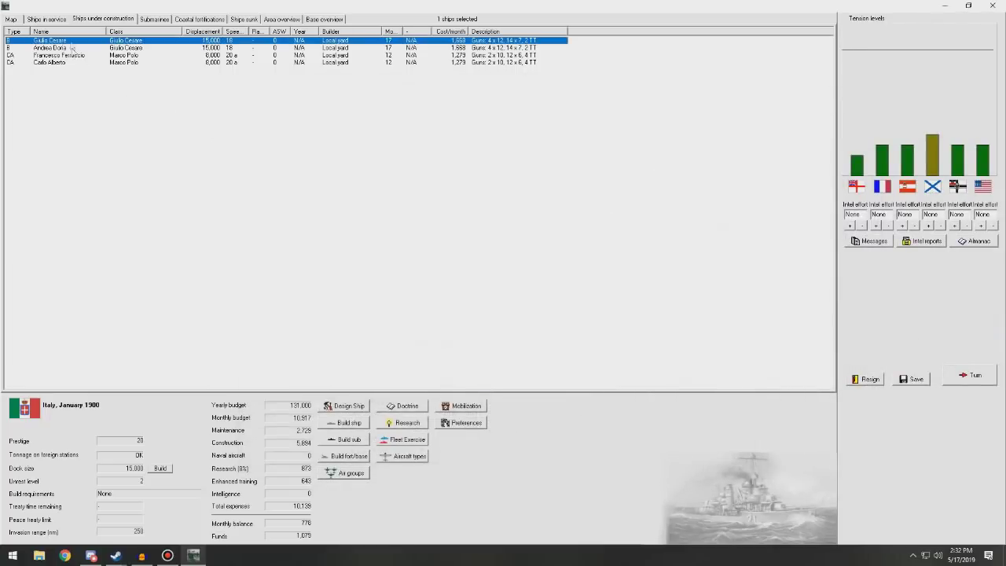
# Back in Research, step through Armour and Hull areas and set Fire control to High
pyautogui.click(412, 425)
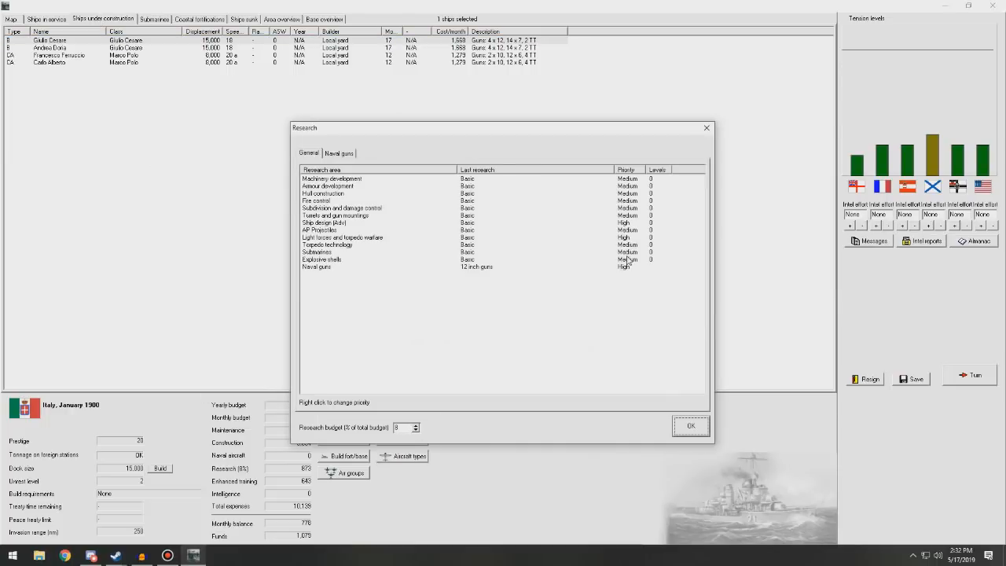
pyautogui.click(327, 188)
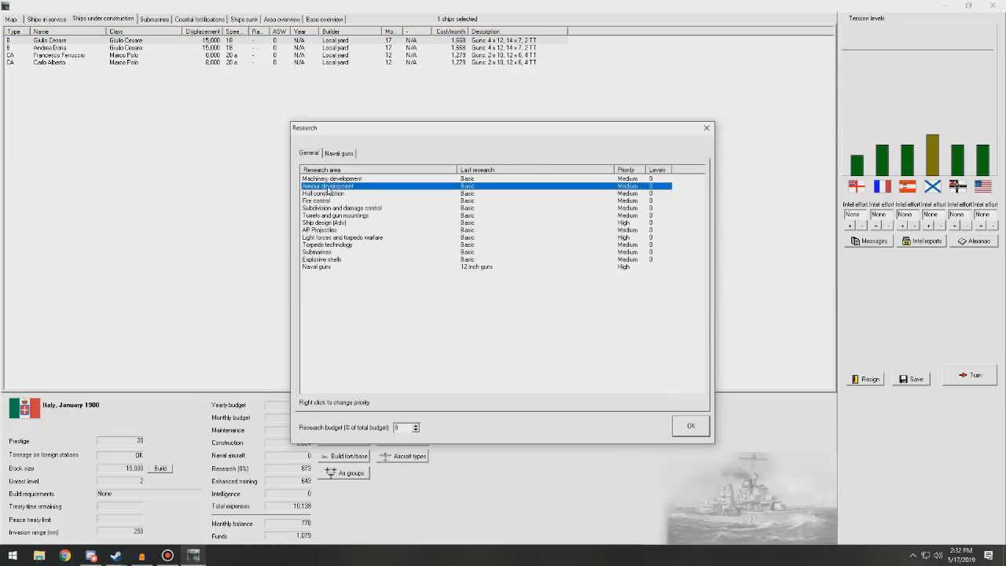
pyautogui.click(331, 194)
pyautogui.click(329, 202)
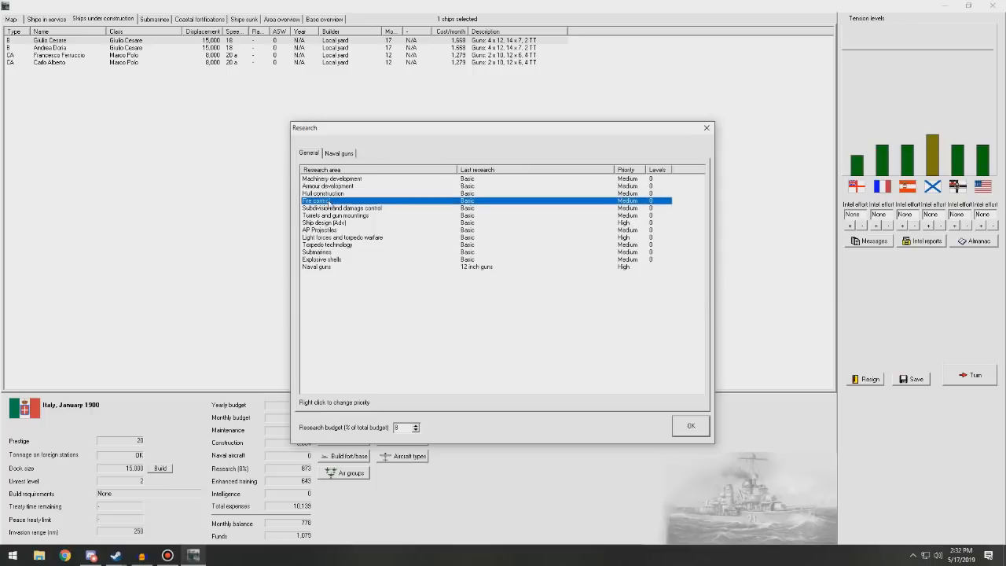
pyautogui.rightClick(329, 203)
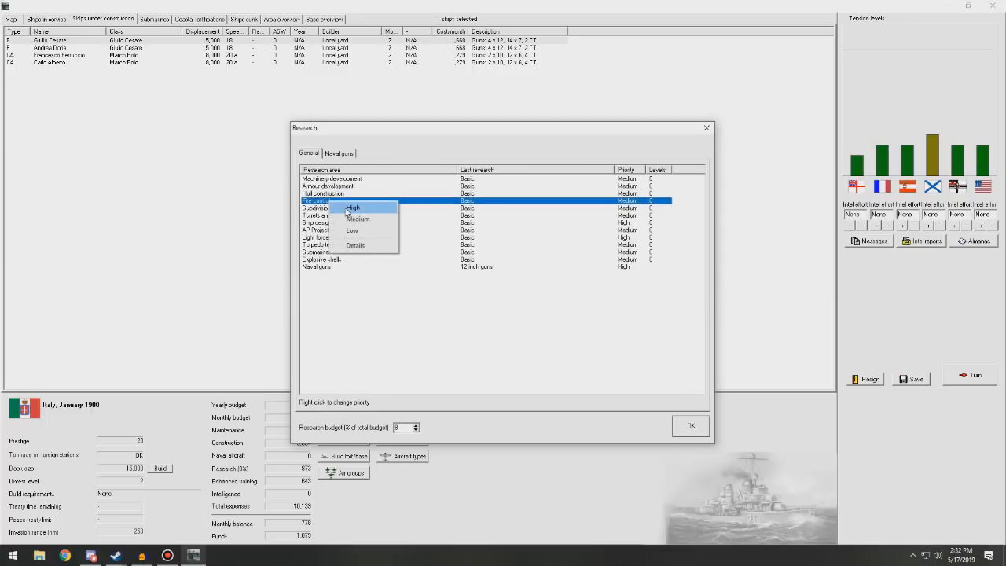
pyautogui.click(345, 209)
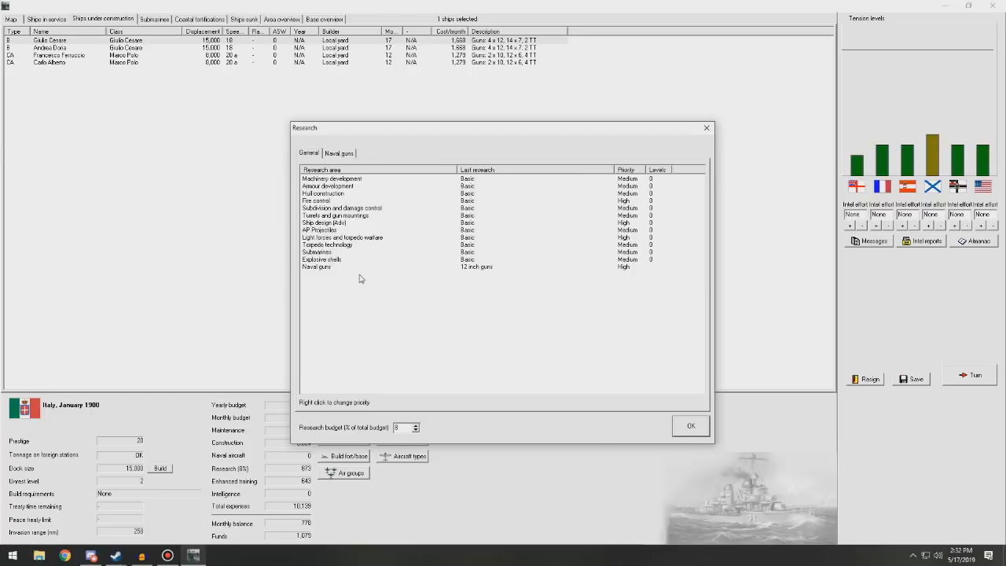
# Raise Submarines research to High and switch to the Naval guns calibre quality list
pyautogui.click(473, 252)
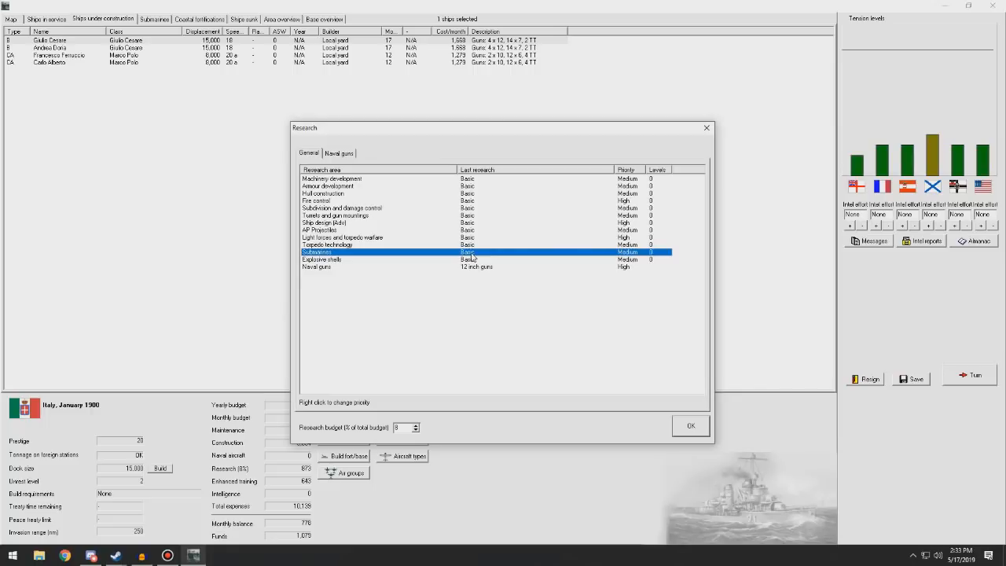
pyautogui.rightClick(472, 256)
pyautogui.click(495, 259)
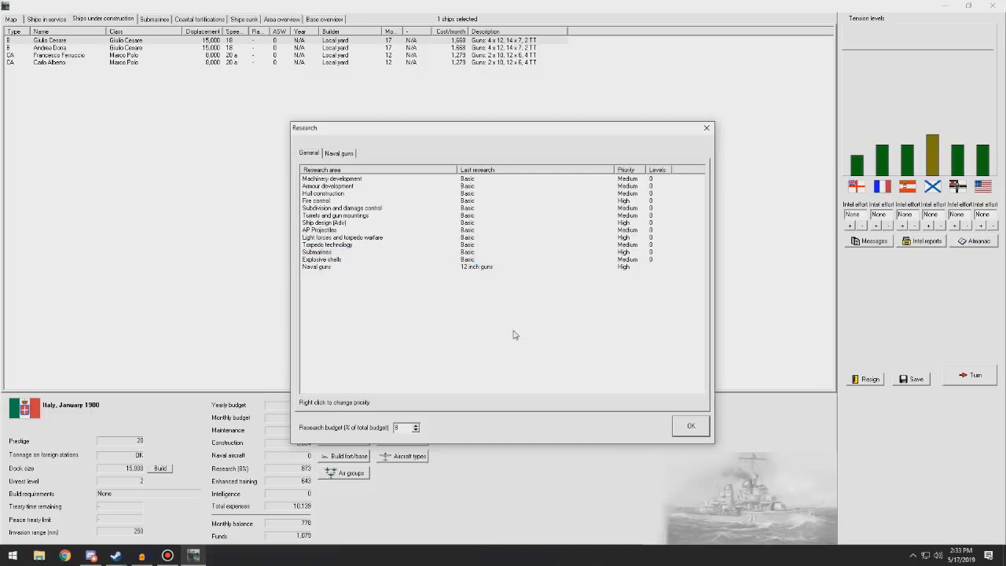
pyautogui.click(344, 153)
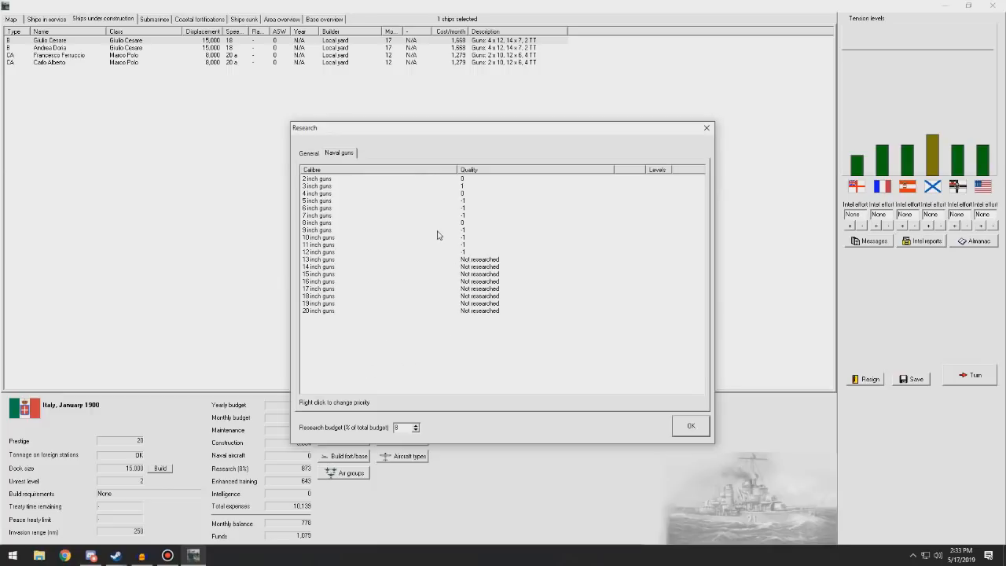
# Review the 3 inch and 8 inch gun calibre entries and return to the General research areas
pyautogui.click(333, 224)
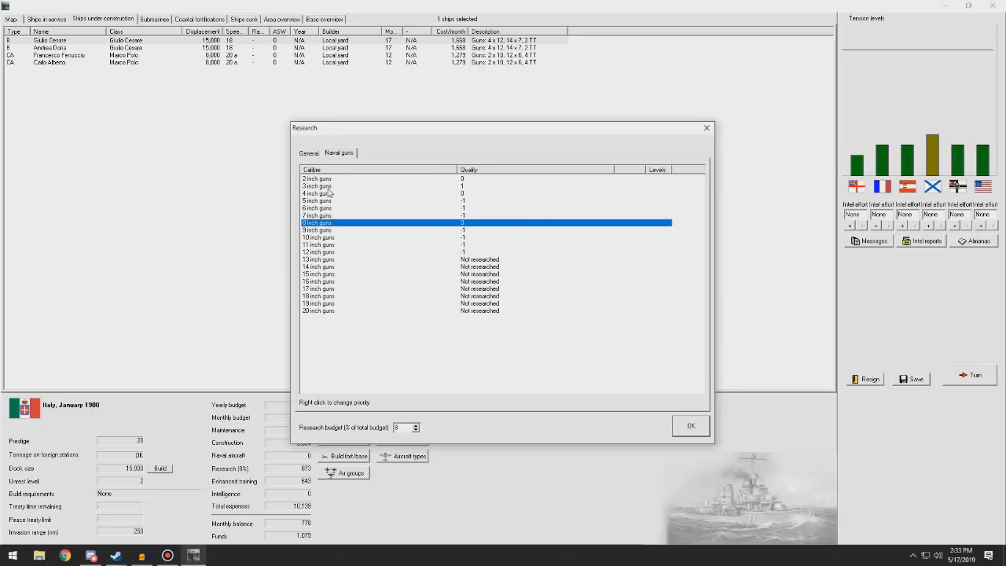
pyautogui.click(328, 189)
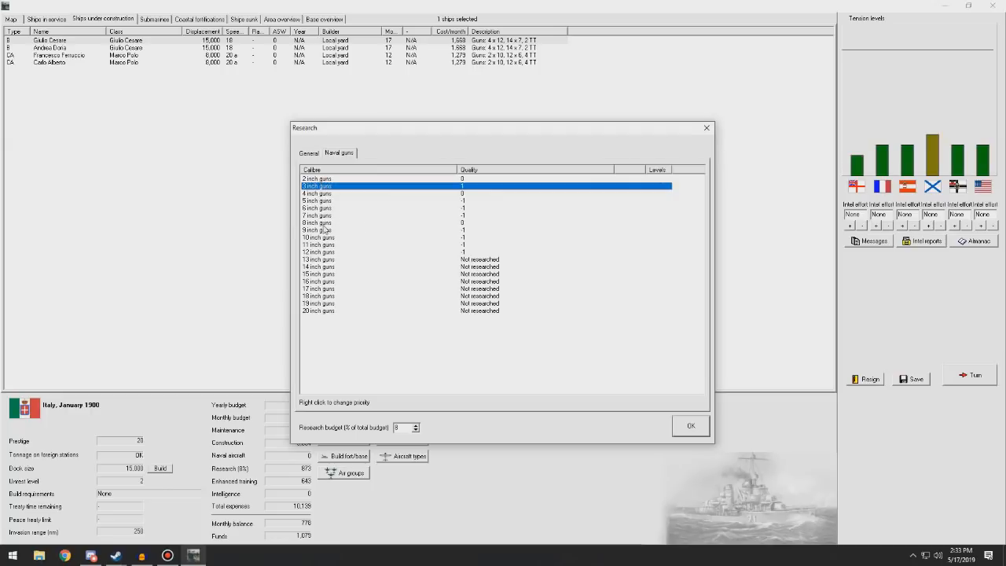
pyautogui.click(324, 225)
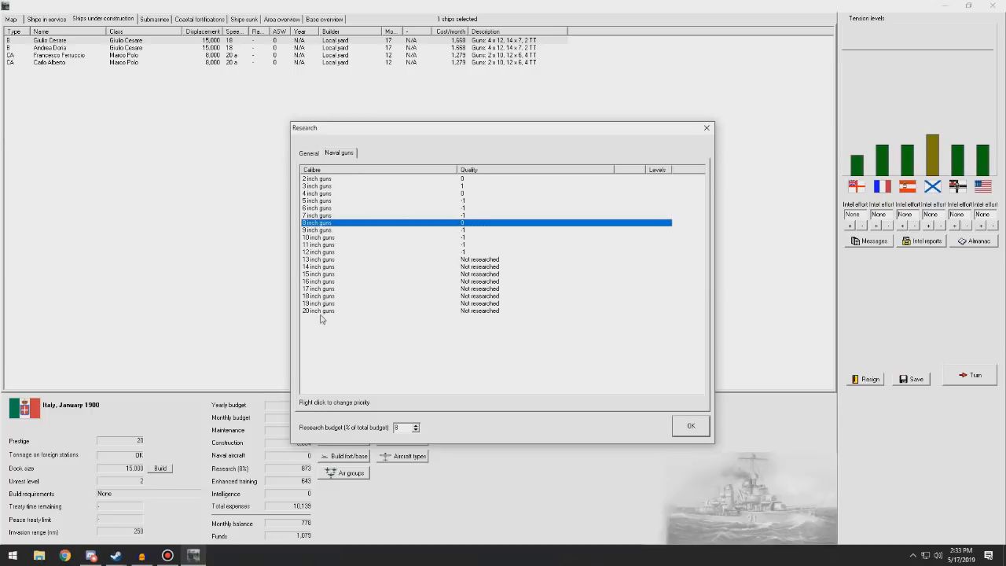
pyautogui.click(307, 154)
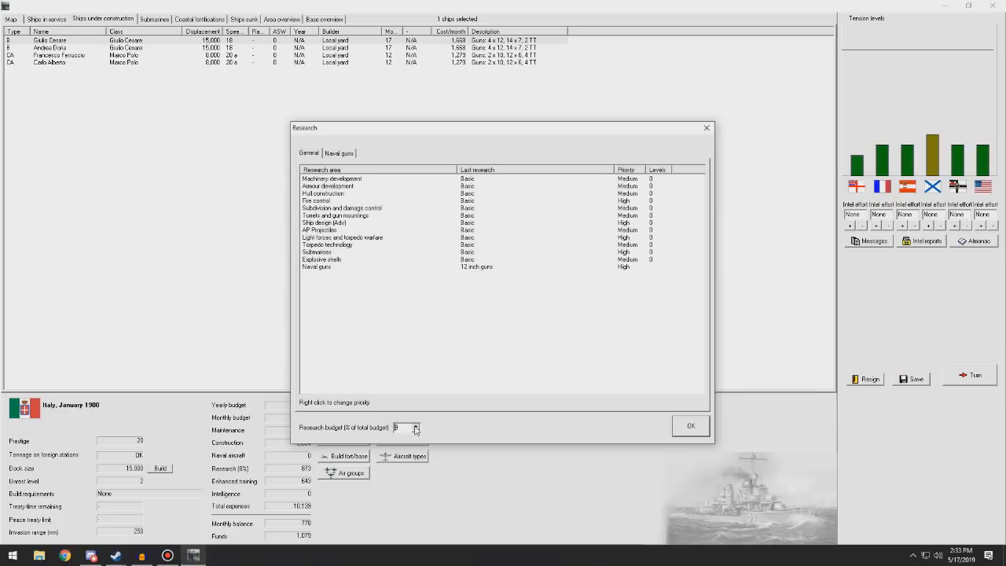
# Raise the research budget to 10 percent, confirm with OK and clear the ship selection
pyautogui.click(416, 426)
pyautogui.click(687, 425)
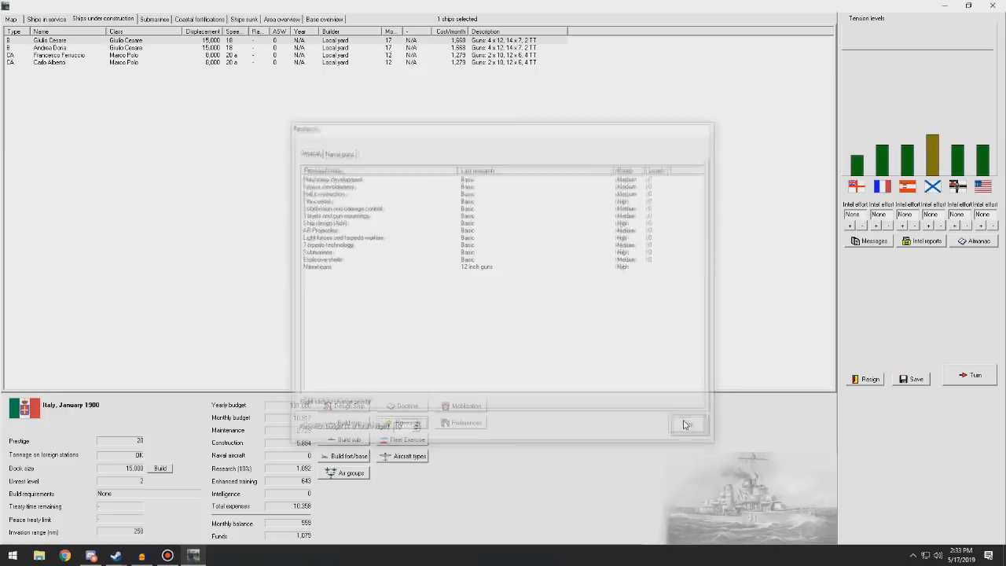
pyautogui.click(287, 307)
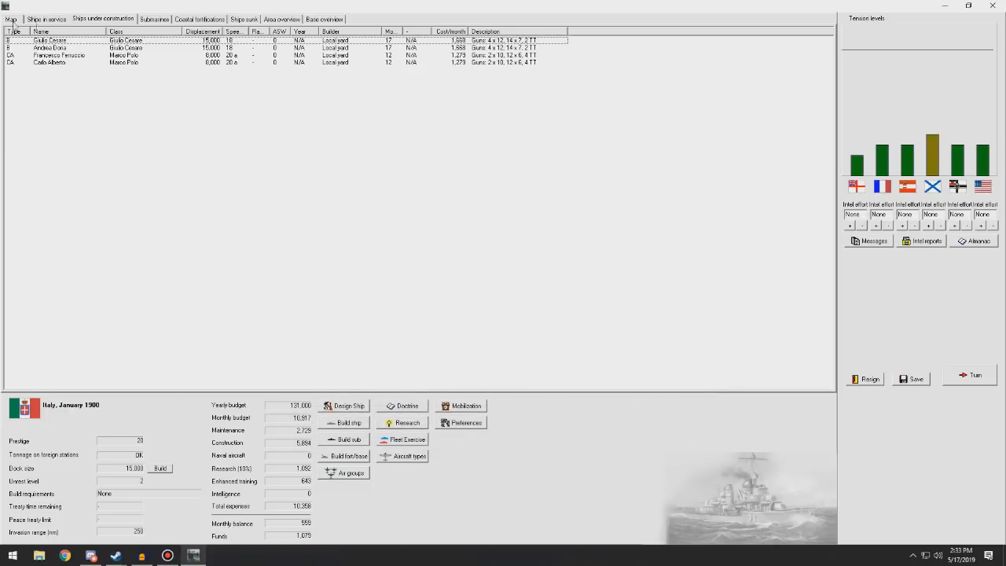
# Look over the Submarines list and the six coastal fortification batteries, then go to the Map
pyautogui.click(156, 21)
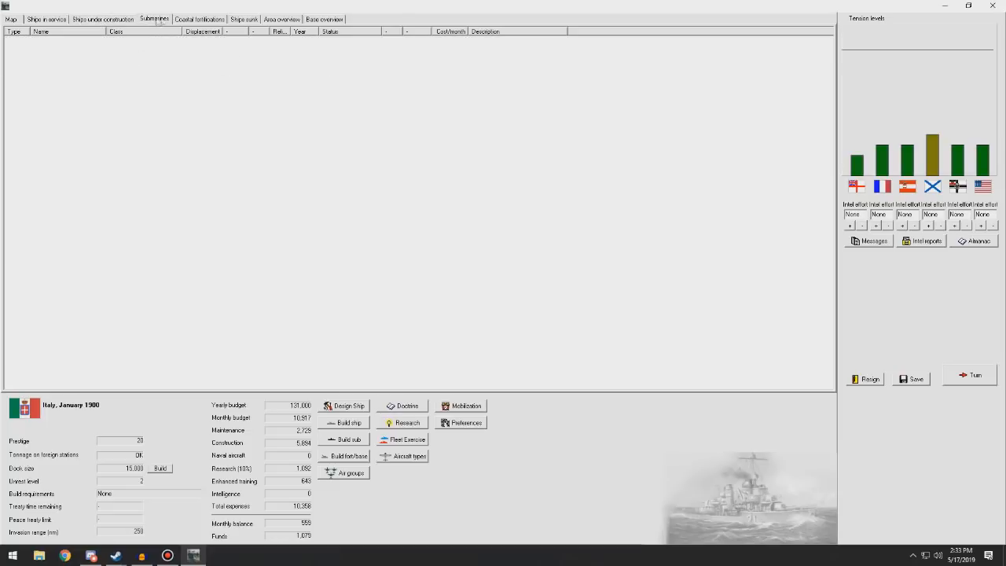
pyautogui.click(189, 21)
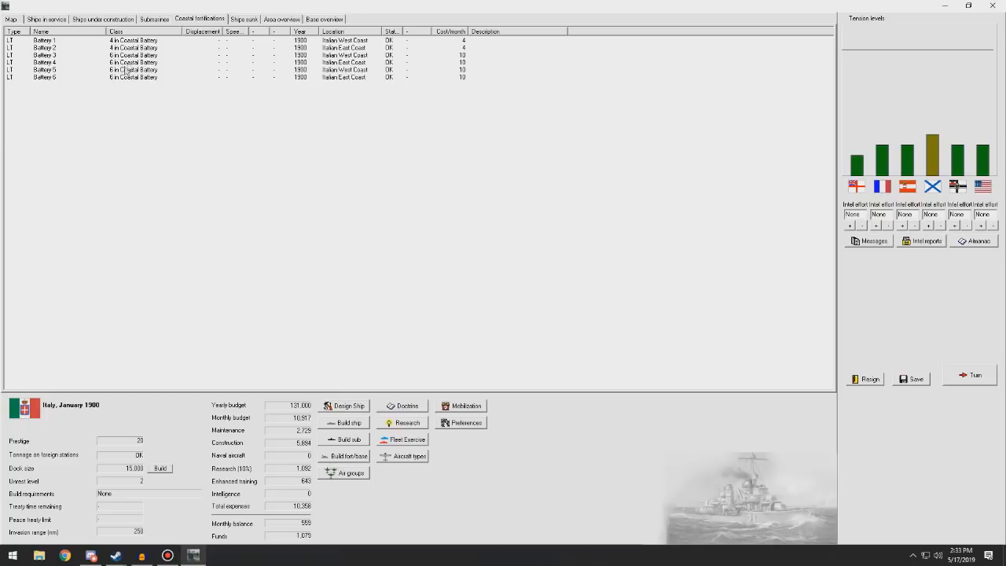
pyautogui.click(11, 19)
pyautogui.scroll(1, 438, 188)
pyautogui.scroll(1, 439, 188)
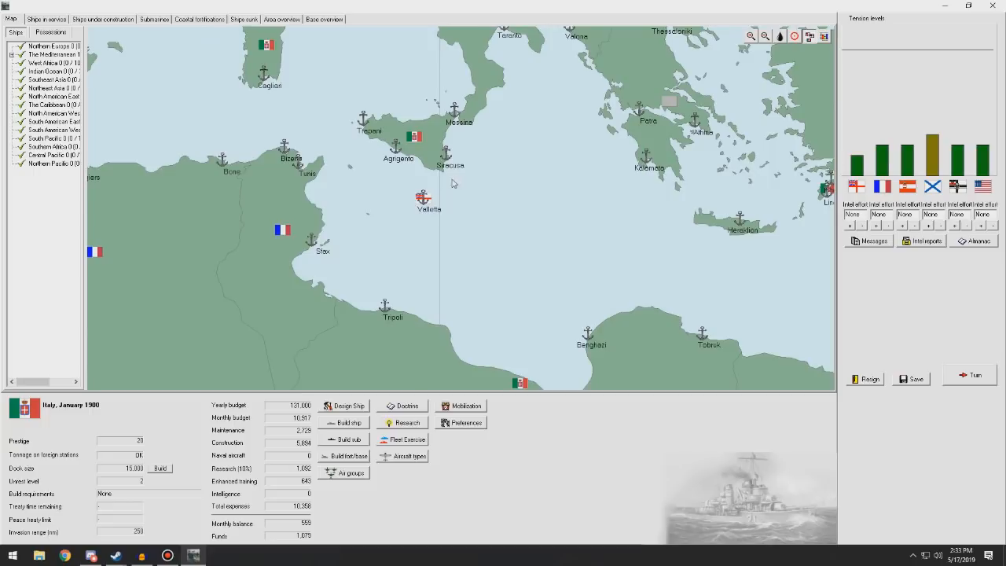
pyautogui.scroll(-1, 509, 239)
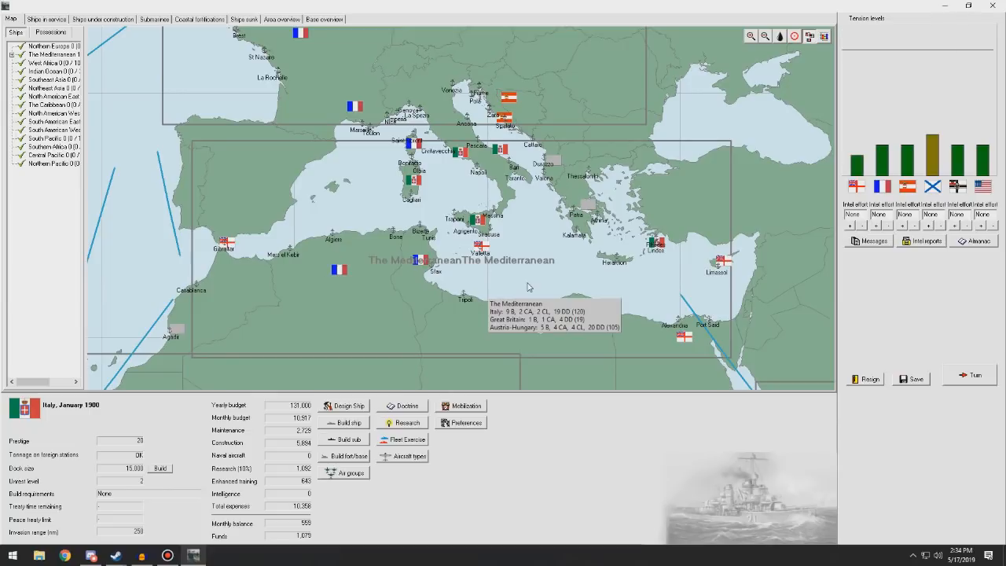
# Jump to Northern Europe, then pan around the Mediterranean, France, North Africa and Egypt to review fleet areas
pyautogui.click(210, 97)
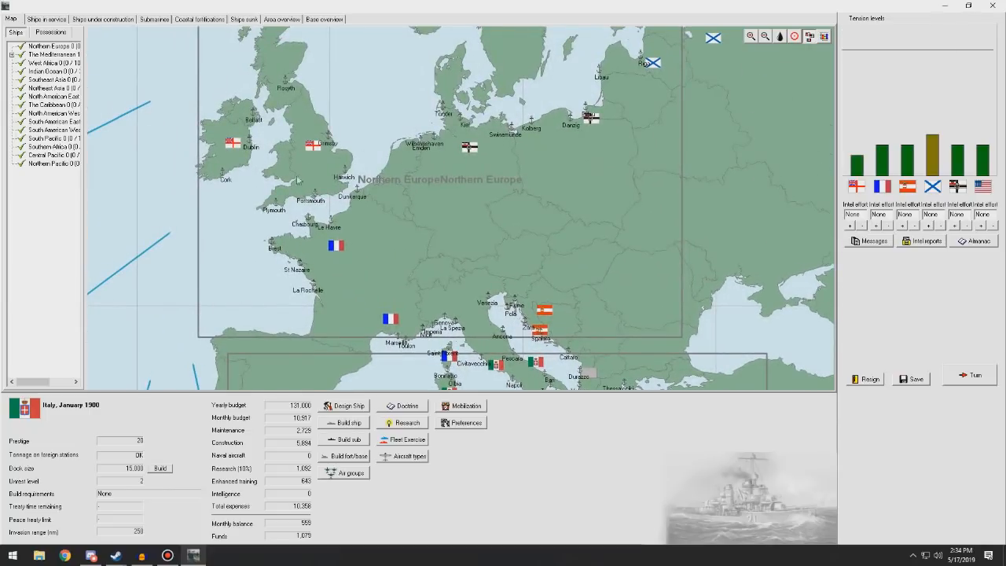
pyautogui.moveTo(387, 208)
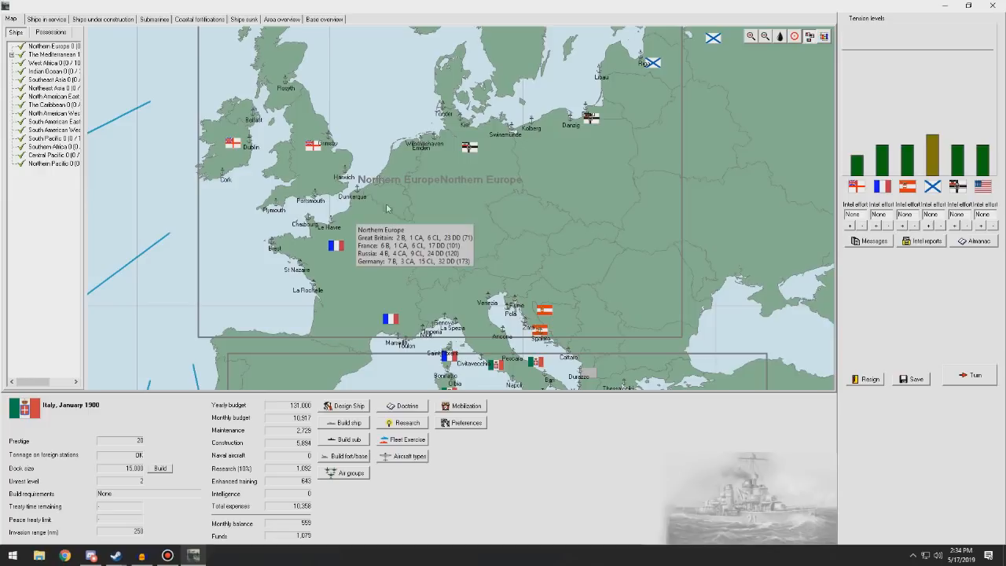
pyautogui.scroll(-2, 452, 191)
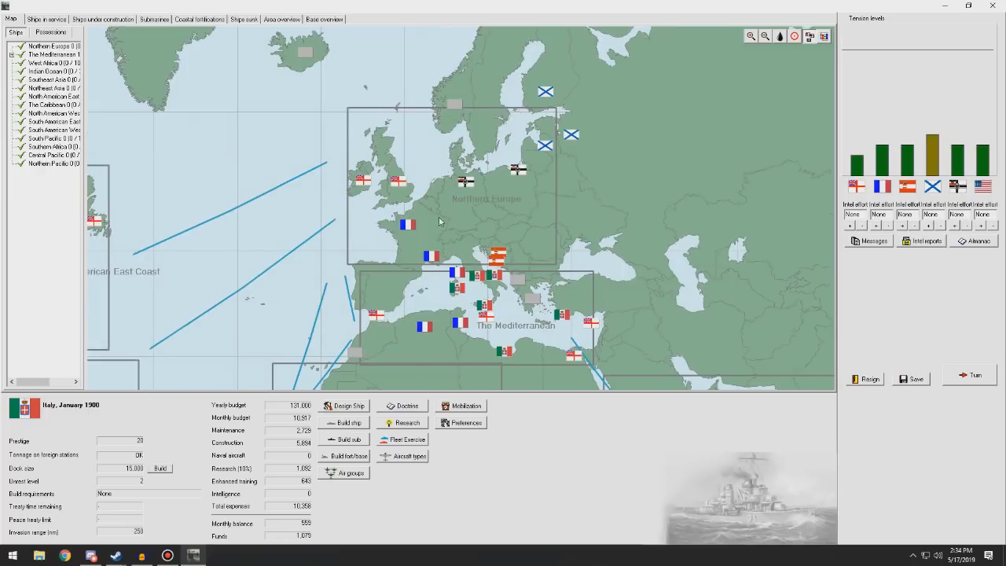
pyautogui.scroll(2, 440, 222)
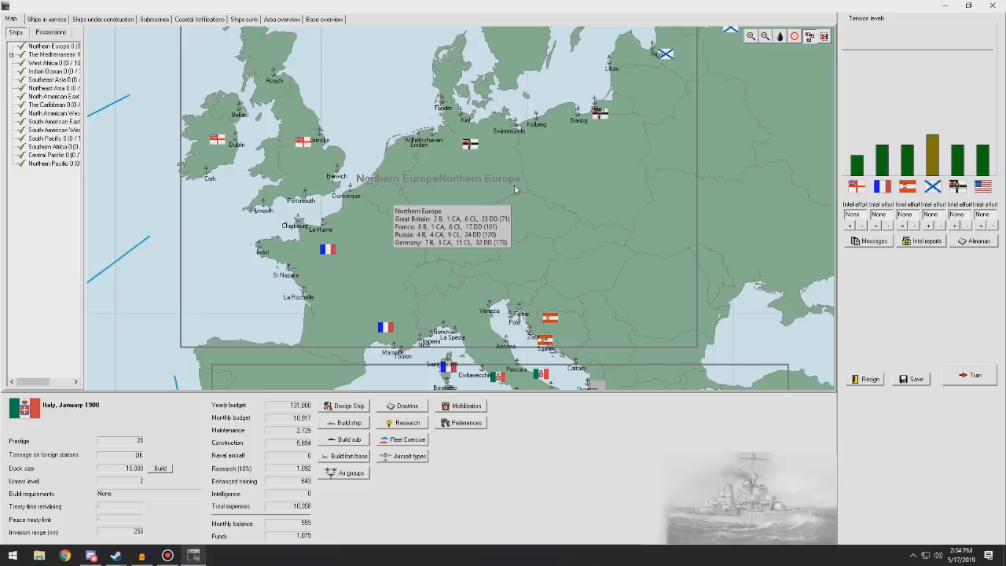
pyautogui.scroll(-2, 260, 294)
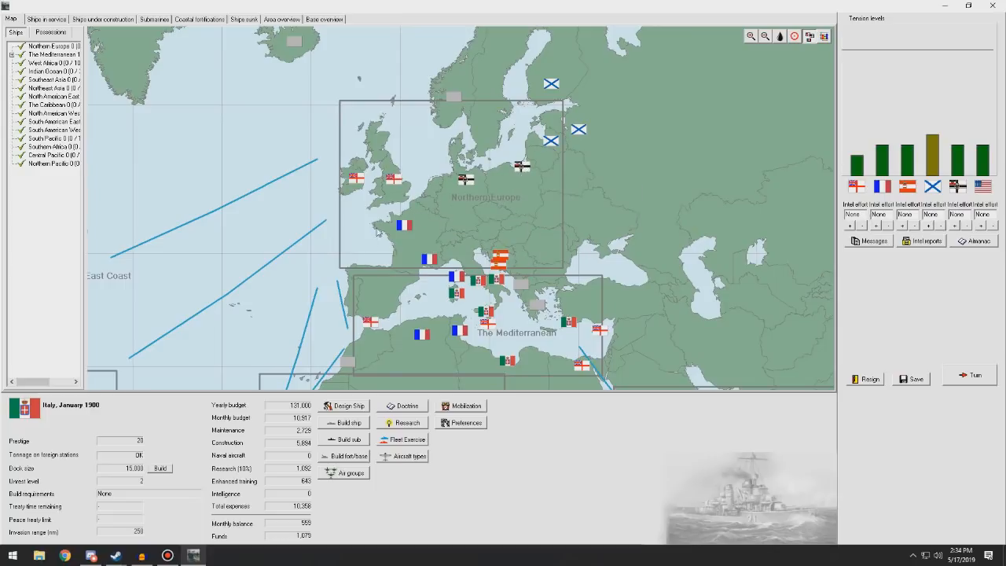
pyautogui.moveTo(428, 287)
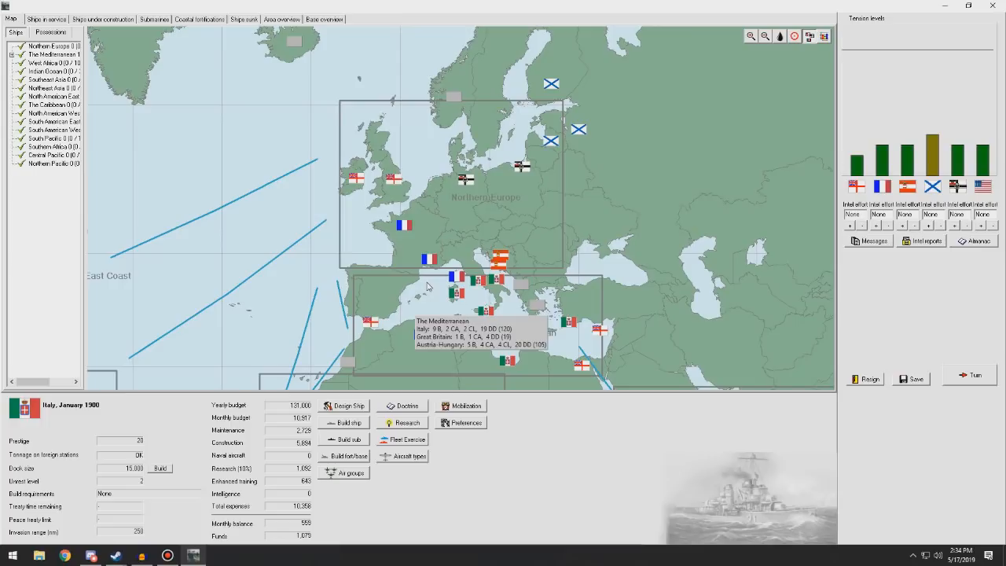
pyautogui.moveTo(429, 286); pyautogui.dragTo(395, 218)
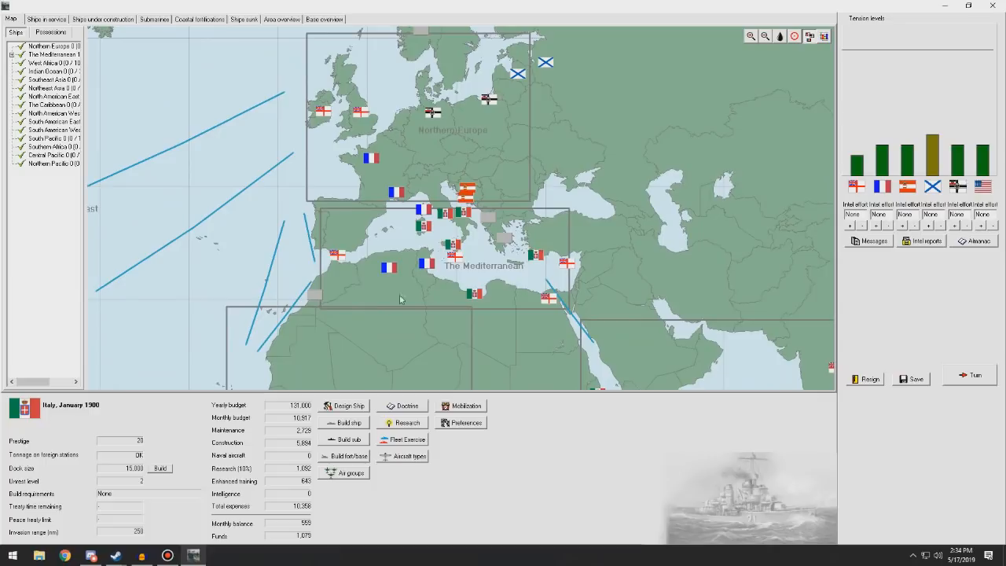
pyautogui.scroll(3, 415, 306)
pyautogui.scroll(-1, 415, 306)
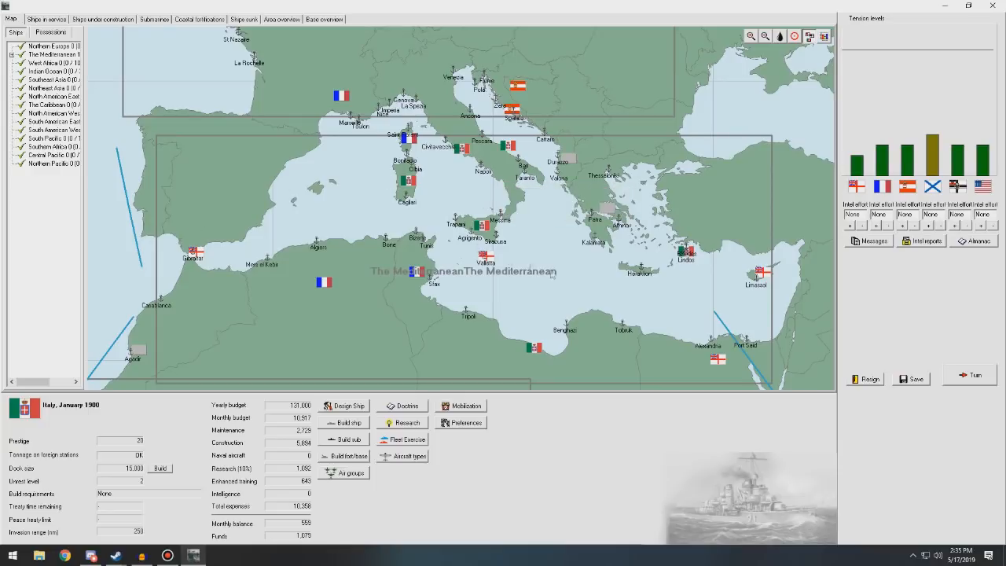
pyautogui.moveTo(540, 302)
pyautogui.moveTo(573, 283)
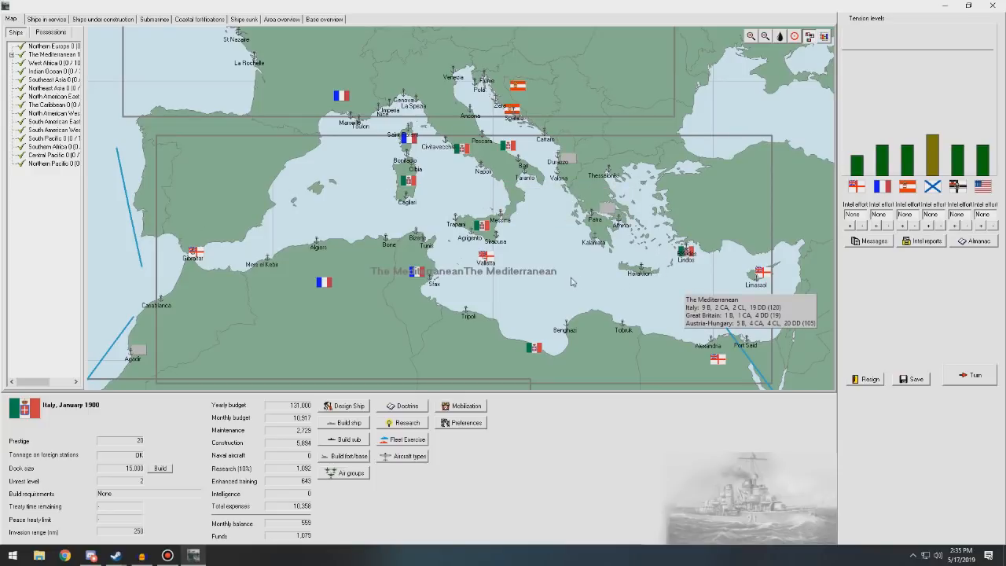
pyautogui.moveTo(564, 236); pyautogui.dragTo(540, 281)
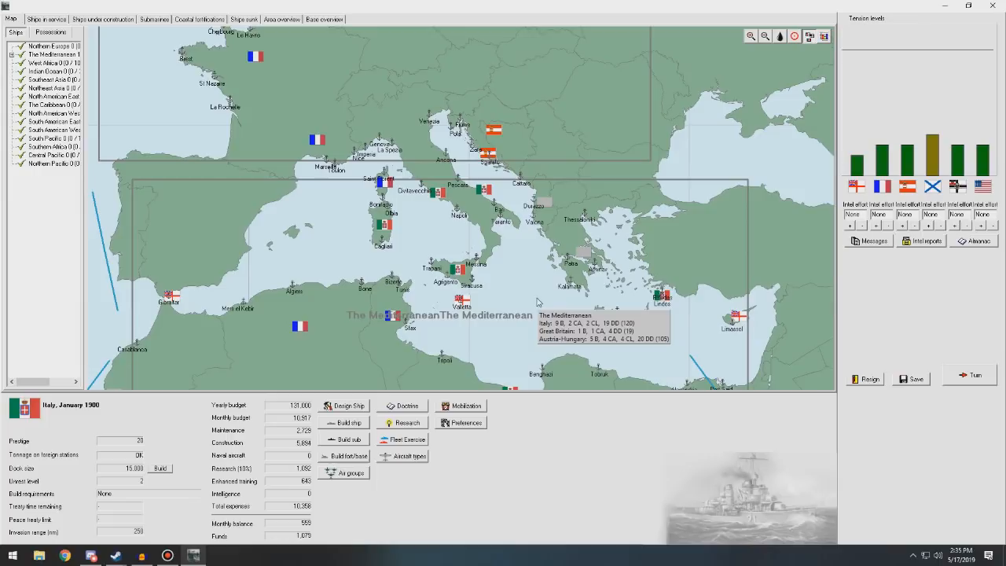
pyautogui.moveTo(516, 258); pyautogui.dragTo(540, 300)
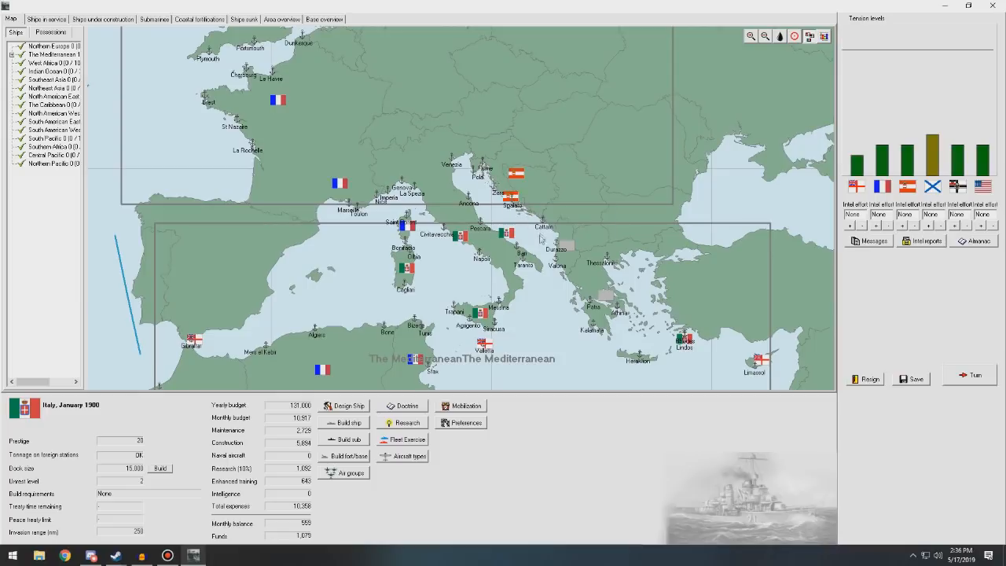
pyautogui.scroll(1, 512, 213)
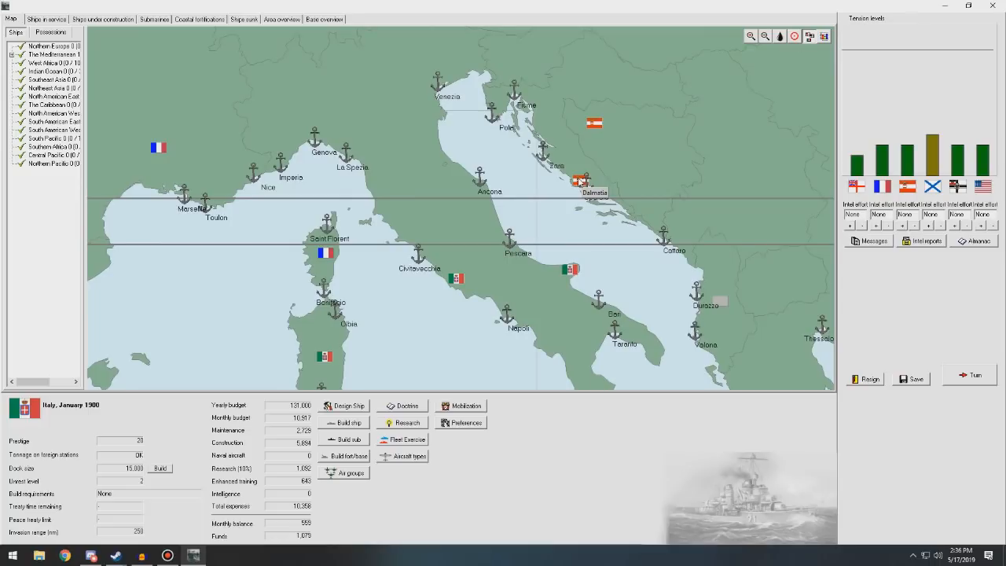
pyautogui.scroll(-1, 522, 206)
pyautogui.scroll(-1, 511, 219)
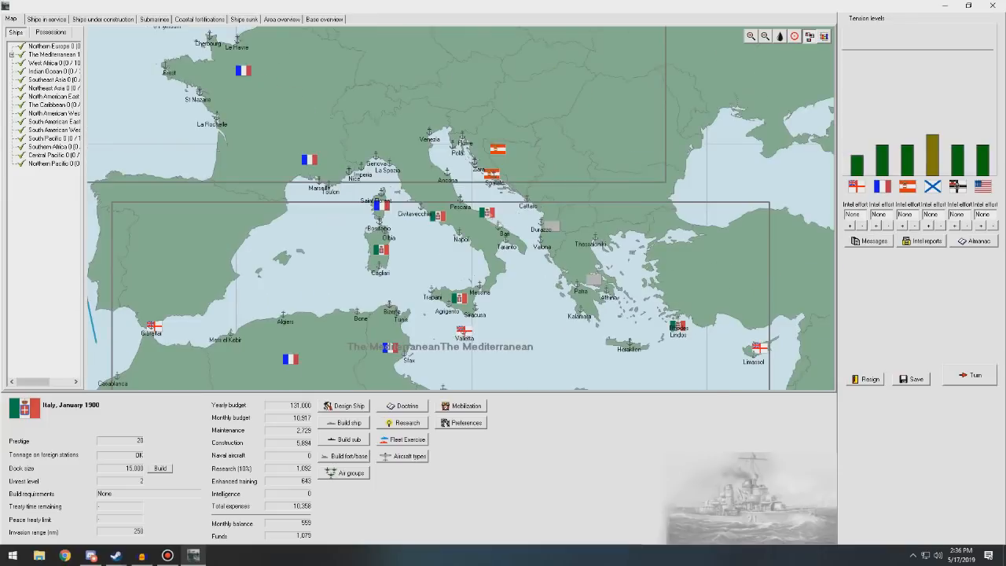
pyautogui.moveTo(466, 149)
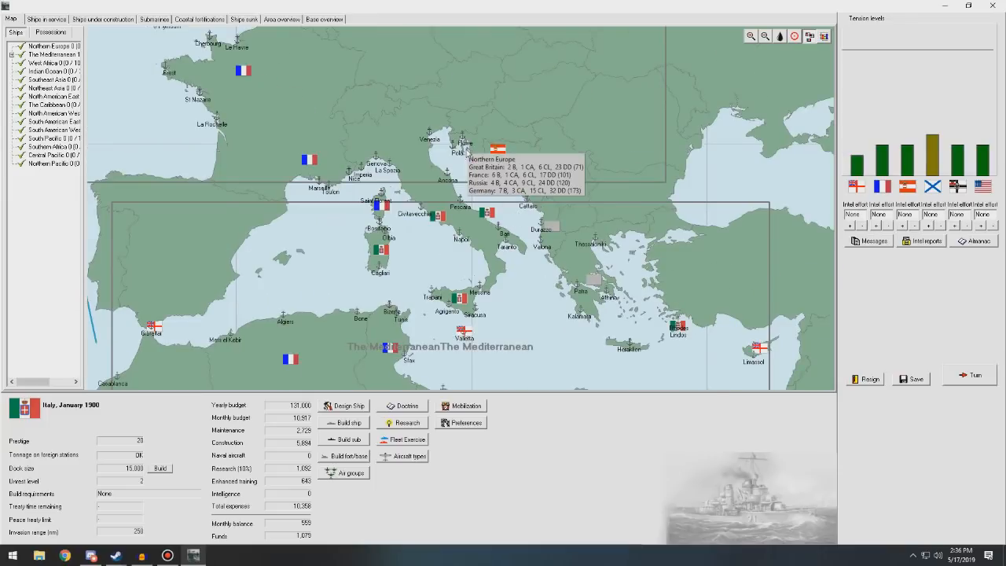
pyautogui.scroll(2, 471, 181)
pyautogui.scroll(-1, 507, 227)
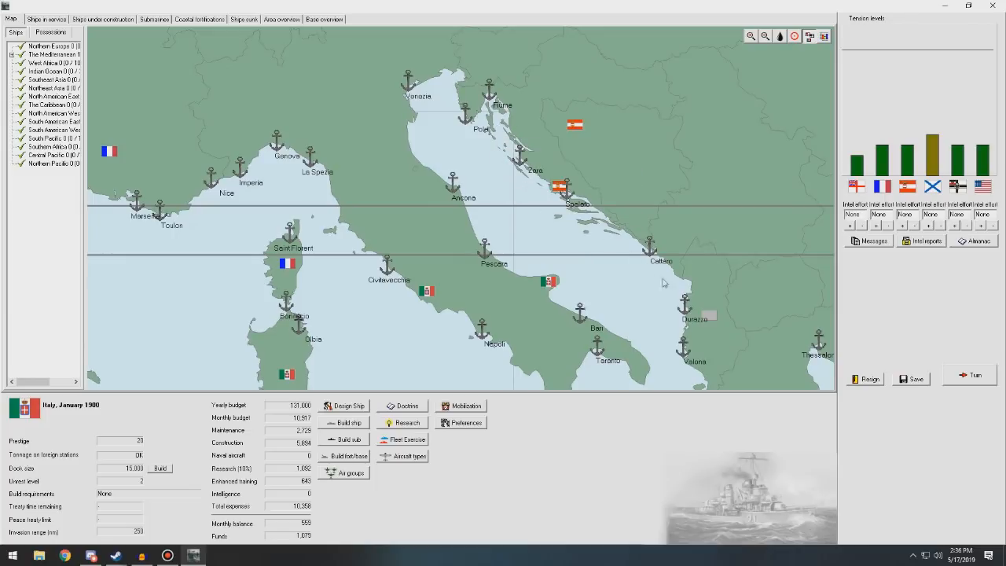
pyautogui.scroll(-2, 660, 280)
pyautogui.moveTo(566, 342); pyautogui.dragTo(548, 289)
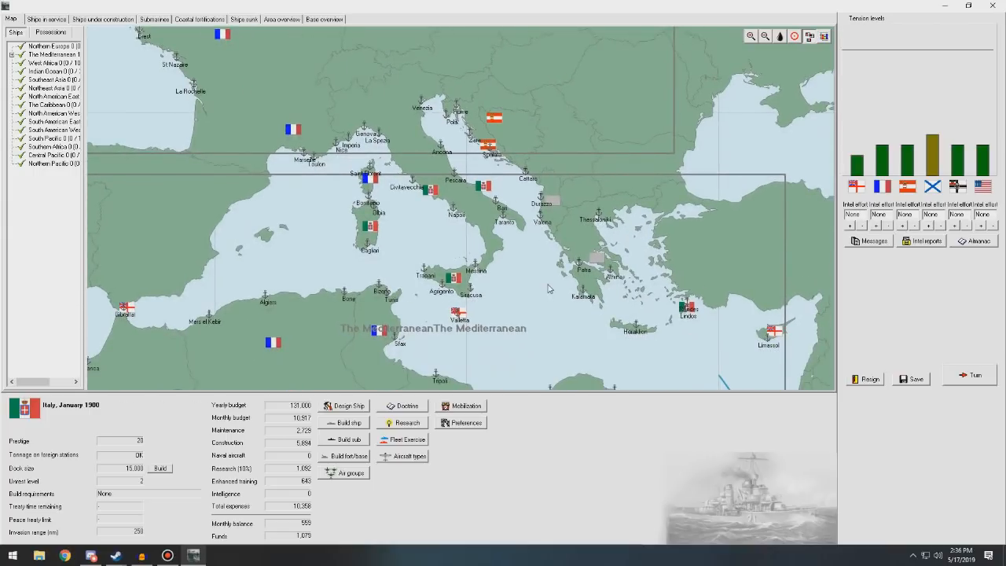
pyautogui.scroll(-1, 548, 289)
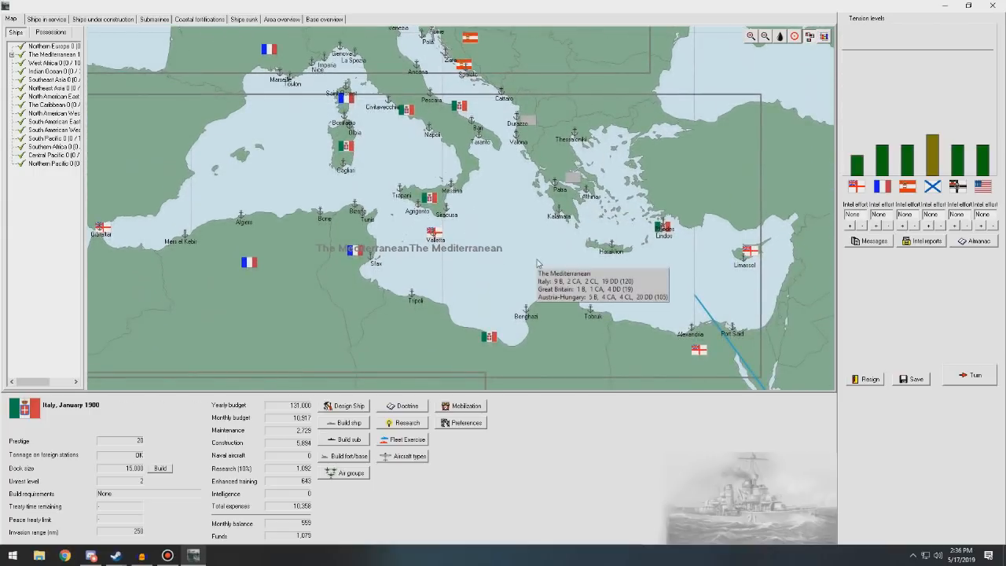
pyautogui.scroll(-1, 541, 291)
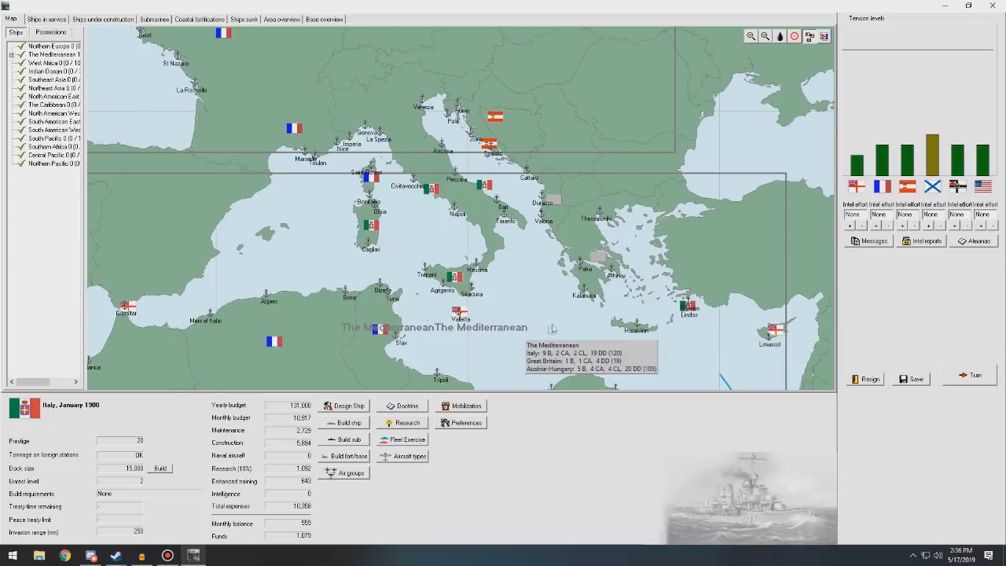
pyautogui.moveTo(558, 324)
pyautogui.mouseDown()
pyautogui.moveTo(561, 201)
pyautogui.moveTo(590, 261)
pyautogui.mouseUp()
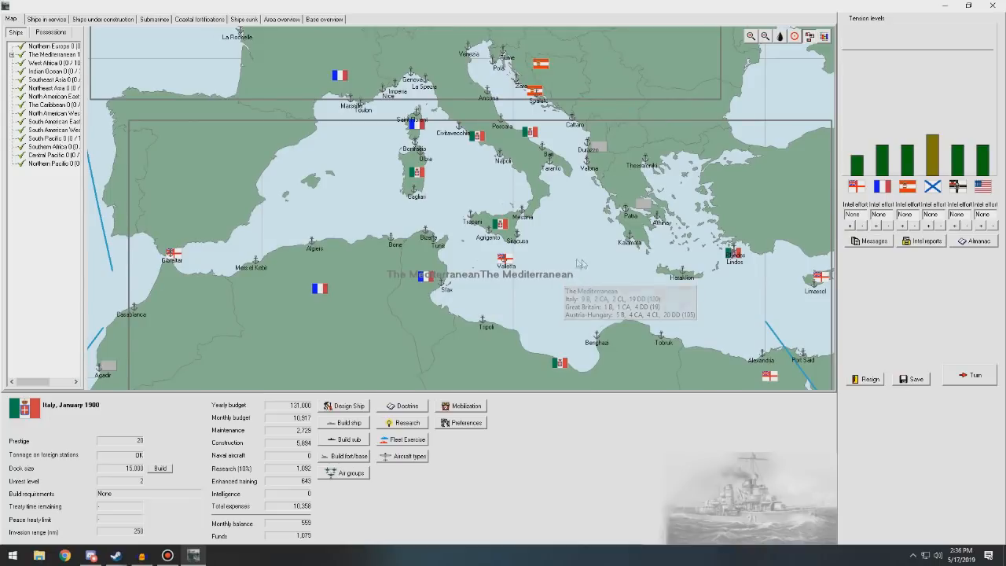
pyautogui.moveTo(582, 264); pyautogui.dragTo(534, 270)
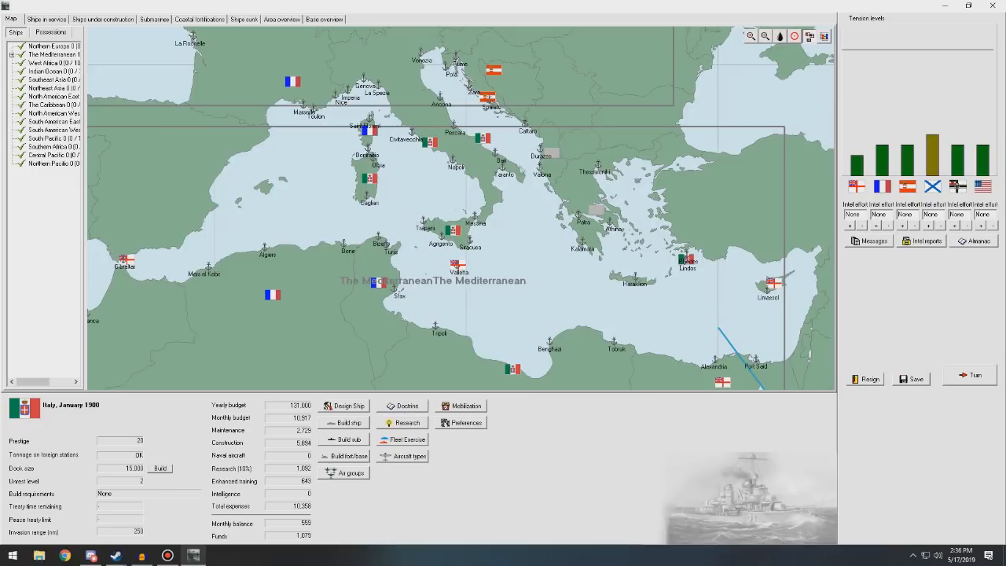
pyautogui.scroll(-2, 601, 287)
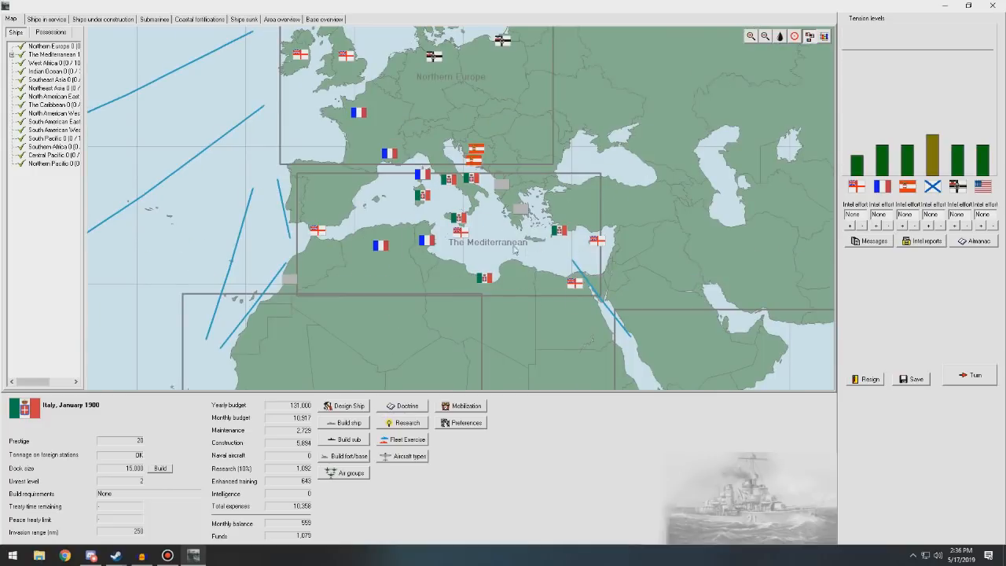
pyautogui.moveTo(424, 276)
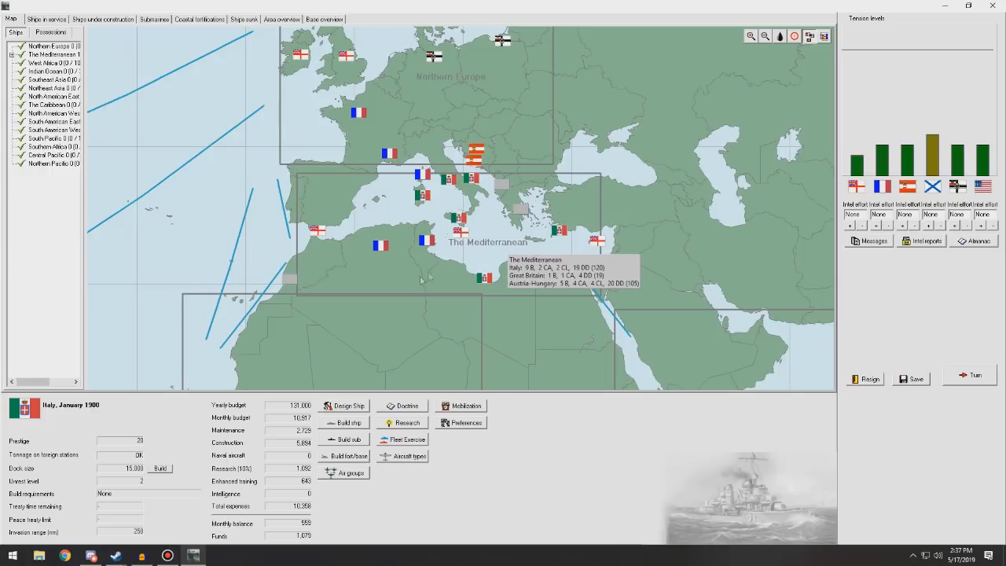
pyautogui.moveTo(393, 298); pyautogui.dragTo(473, 233)
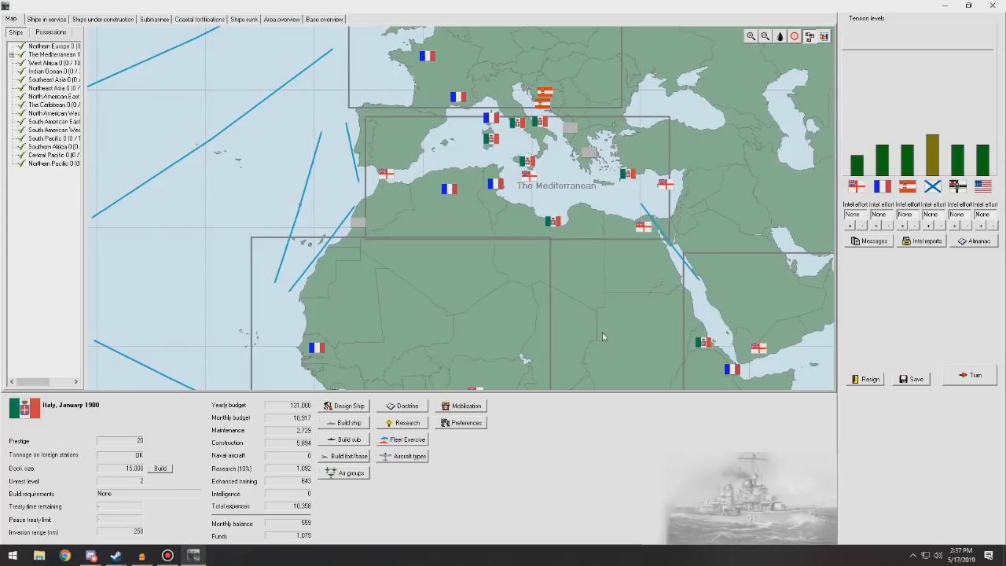
pyautogui.moveTo(735, 188); pyautogui.dragTo(574, 240)
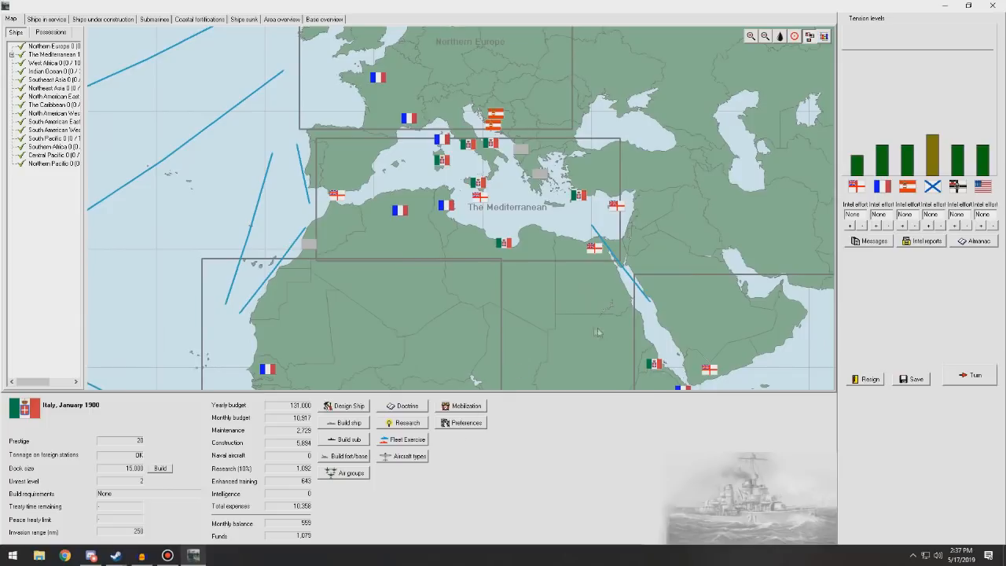
pyautogui.moveTo(597, 331); pyautogui.dragTo(419, 153)
pyautogui.scroll(-1, 604, 272)
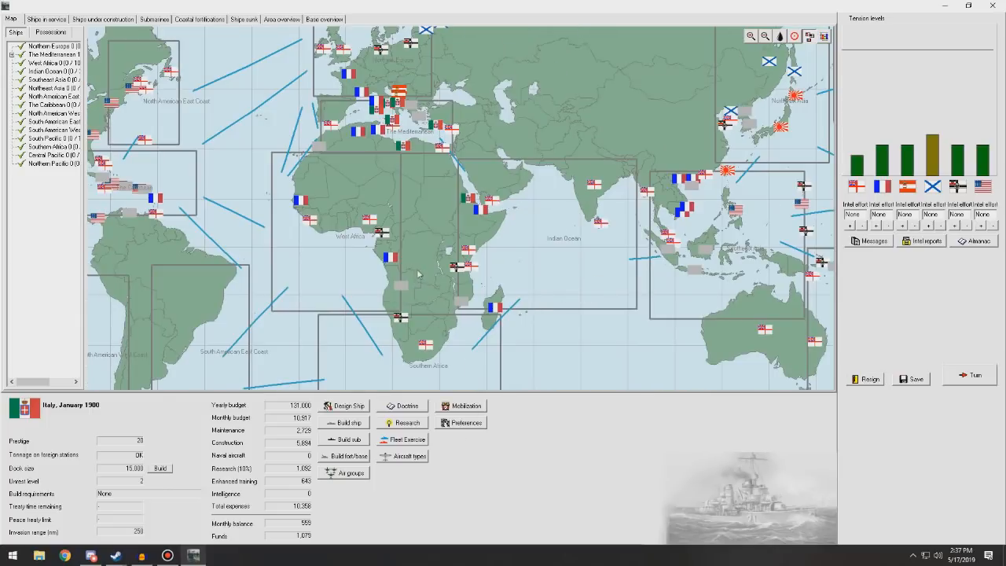
pyautogui.moveTo(438, 250); pyautogui.dragTo(489, 293)
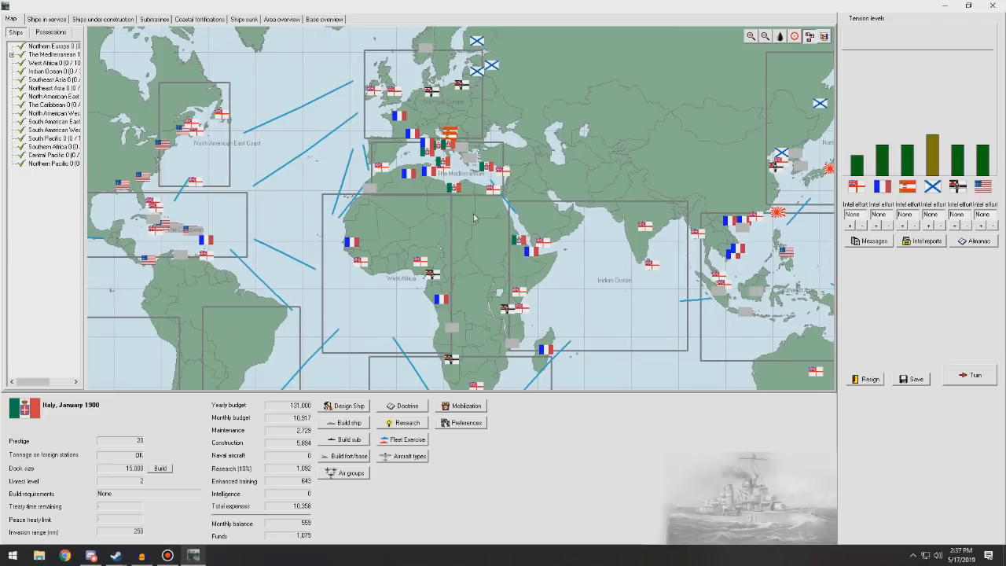
pyautogui.scroll(1, 437, 166)
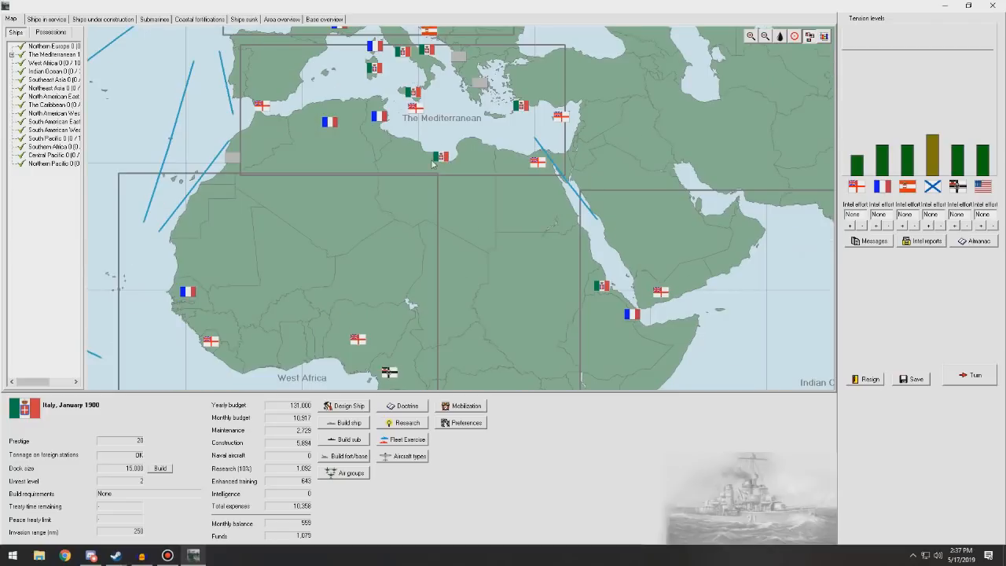
pyautogui.scroll(1, 495, 214)
pyautogui.scroll(1, 495, 209)
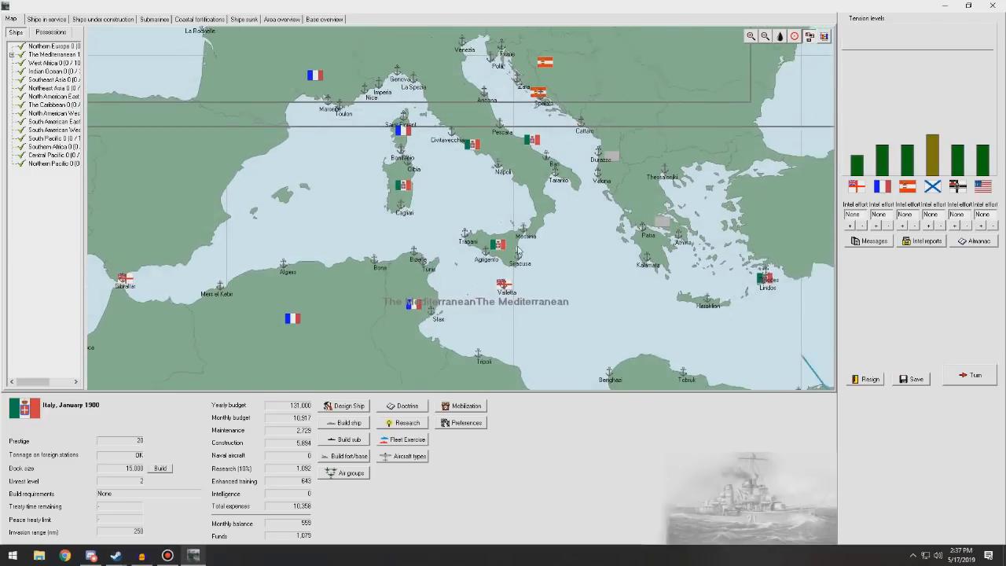
pyautogui.scroll(1, 498, 197)
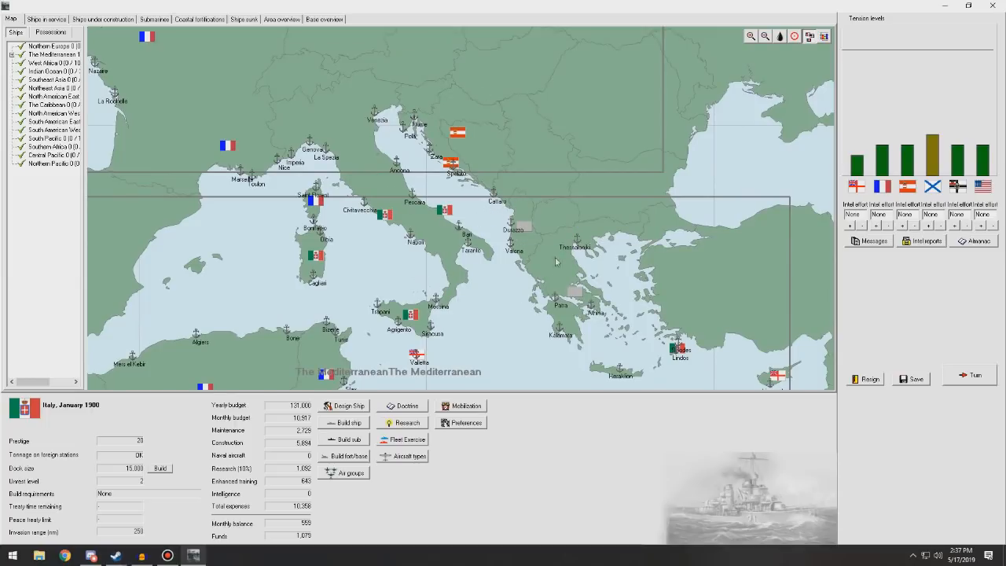
pyautogui.scroll(-1, 487, 333)
pyautogui.scroll(1, 519, 330)
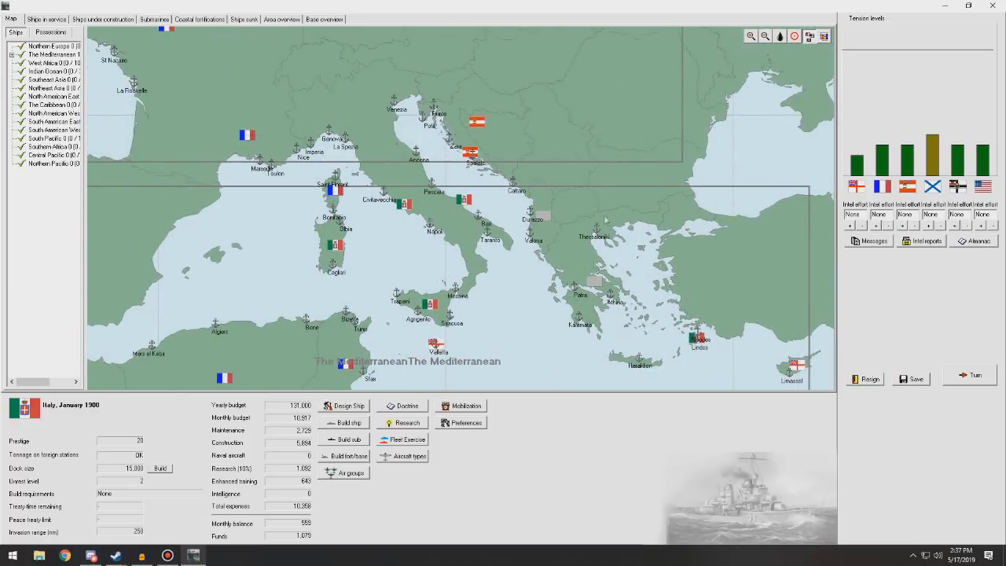
pyautogui.scroll(-1, 518, 297)
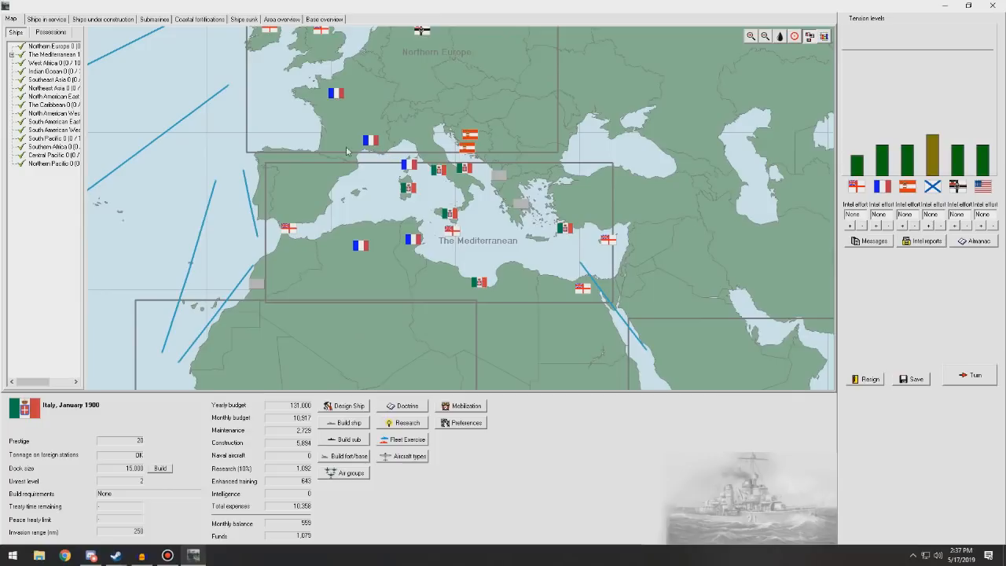
pyautogui.moveTo(378, 256); pyautogui.dragTo(470, 275)
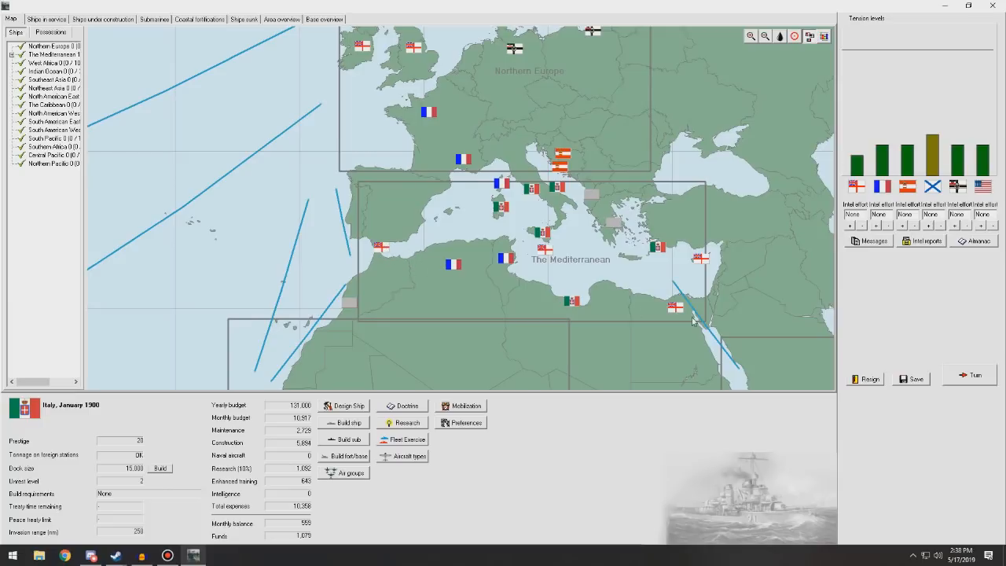
pyautogui.moveTo(674, 315); pyautogui.dragTo(572, 286)
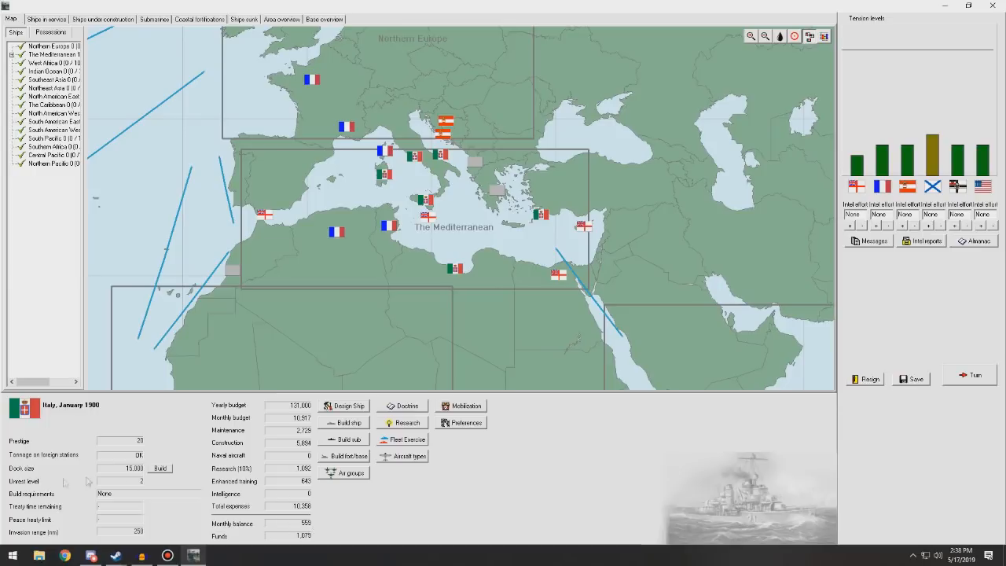
pyautogui.click(162, 469)
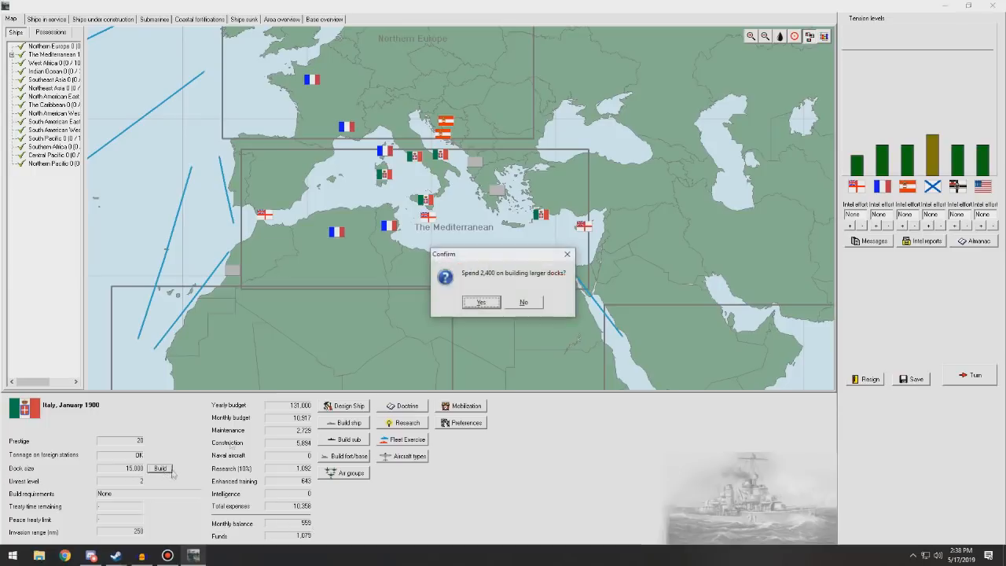
pyautogui.click(524, 307)
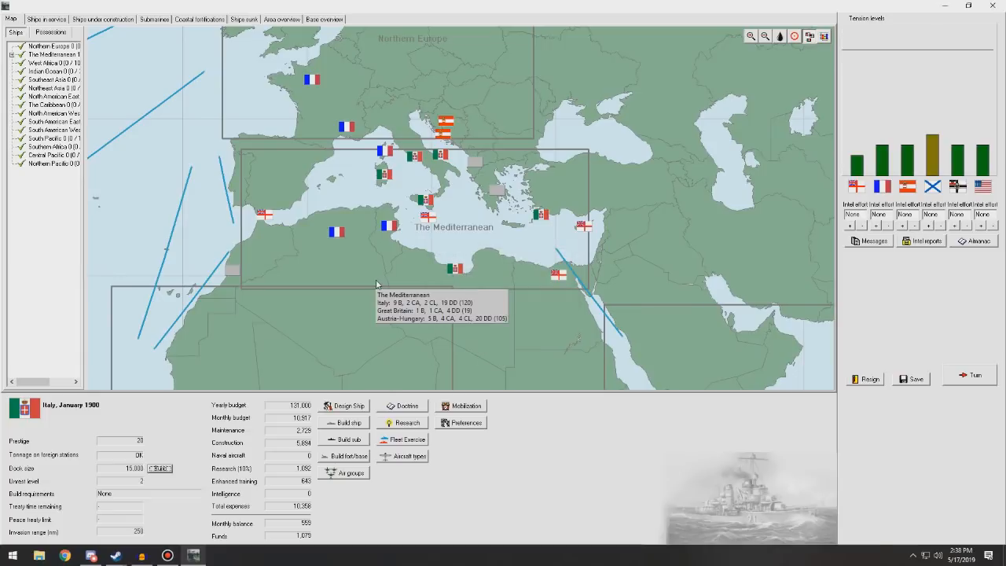
pyautogui.click(405, 457)
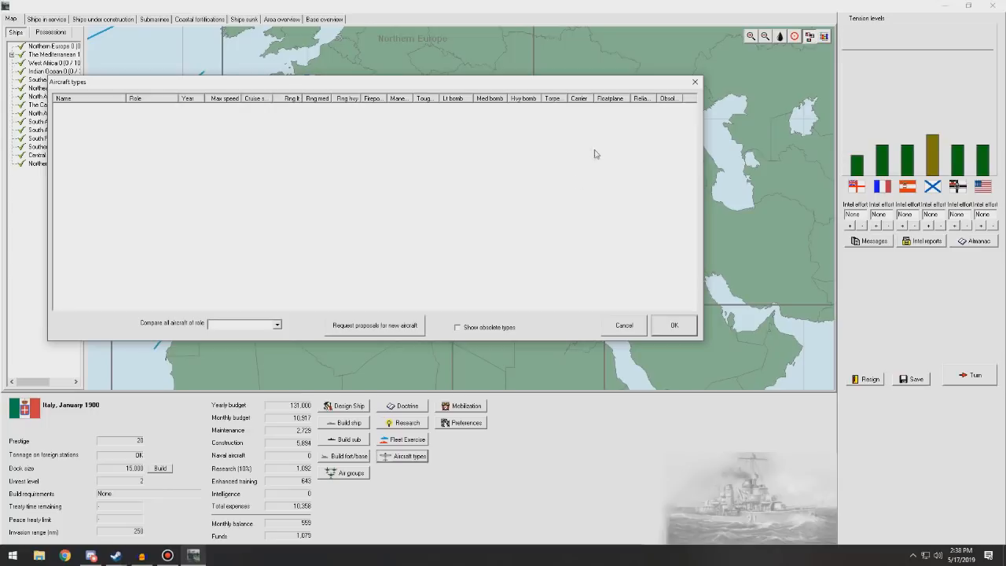
pyautogui.click(696, 82)
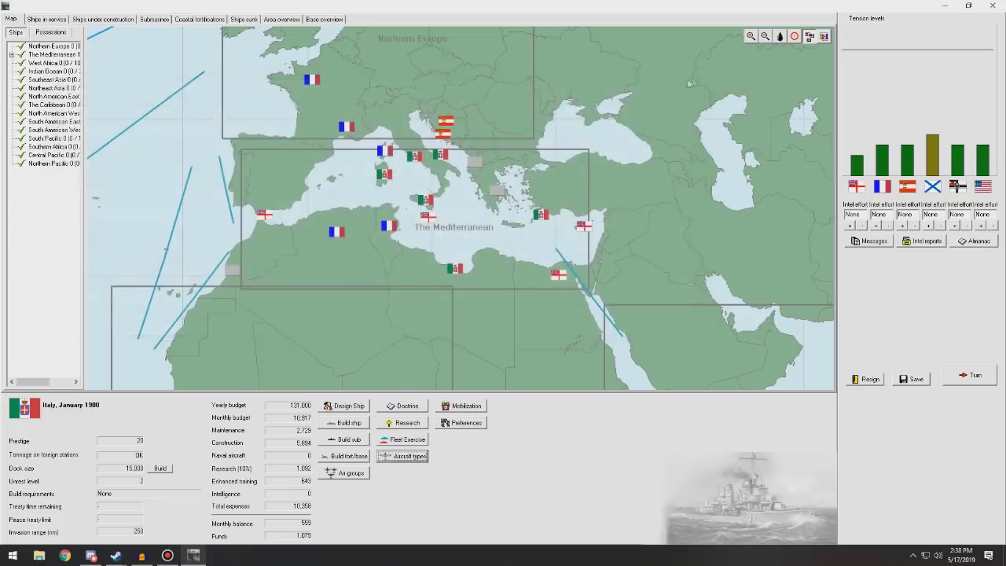
pyautogui.click(349, 471)
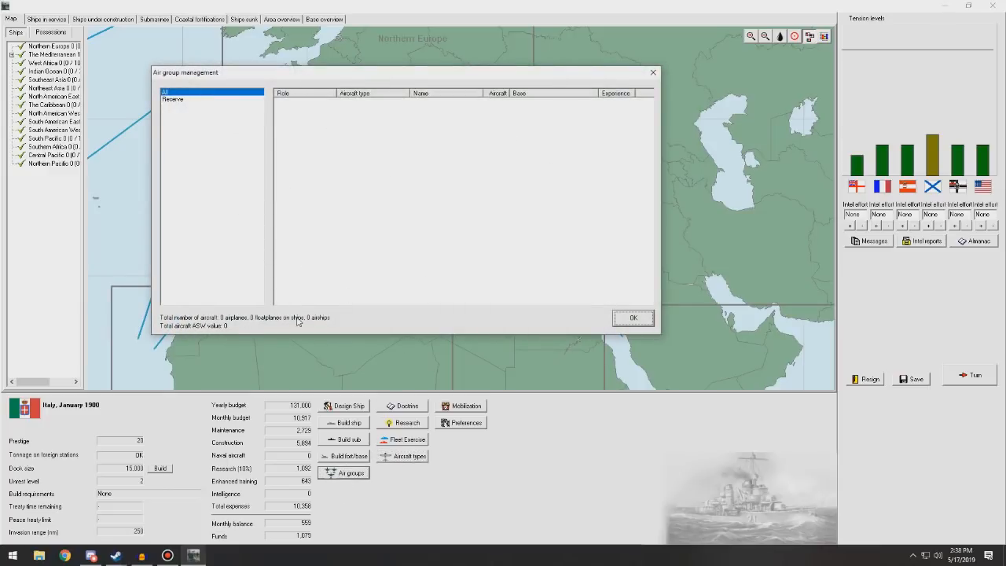
pyautogui.click(653, 73)
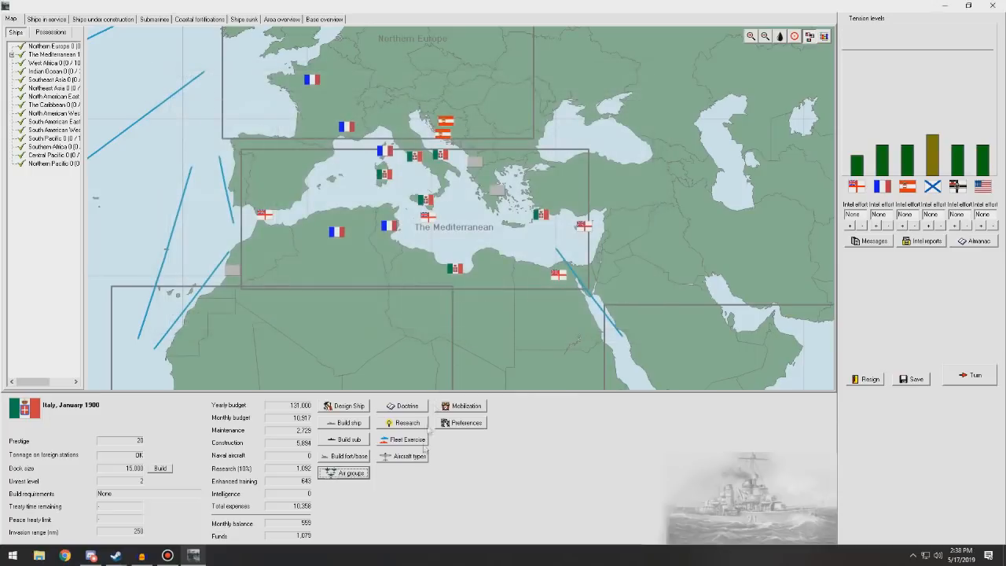
pyautogui.click(349, 456)
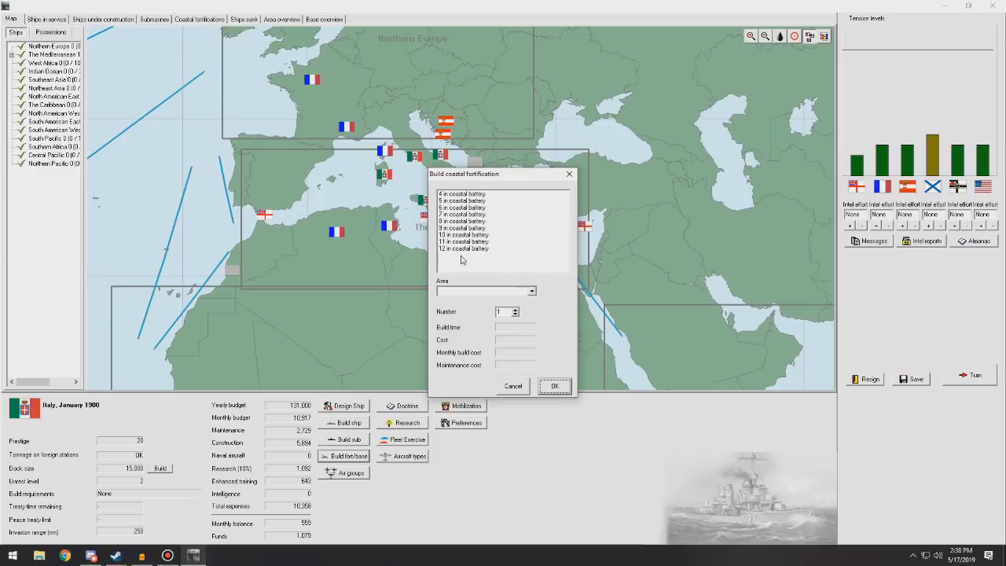
pyautogui.click(569, 174)
pyautogui.moveTo(490, 238); pyautogui.dragTo(520, 263)
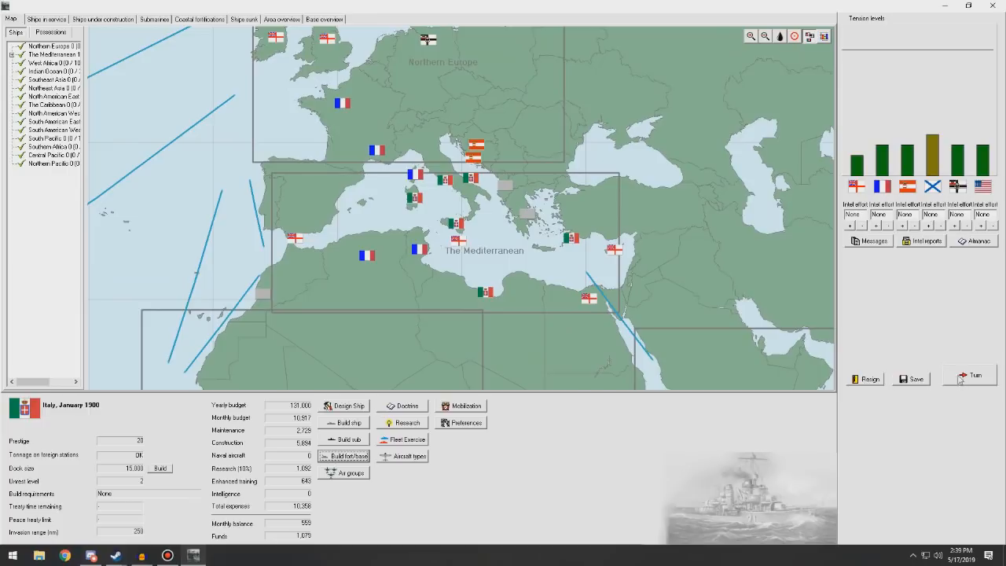
# Raise intel effort against Austria-Hungary to High and end the turn into February 1900
pyautogui.click(902, 226)
pyautogui.click(902, 225)
pyautogui.click(902, 225)
pyautogui.click(965, 374)
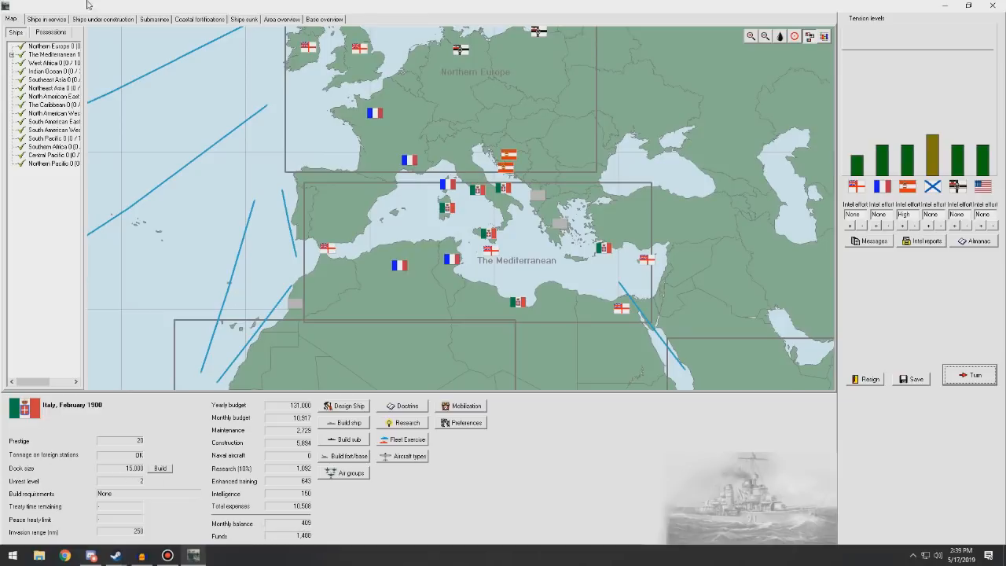
# Check ships in service and under construction, review the Almanac nation comparison, and advance the turn
pyautogui.click(58, 22)
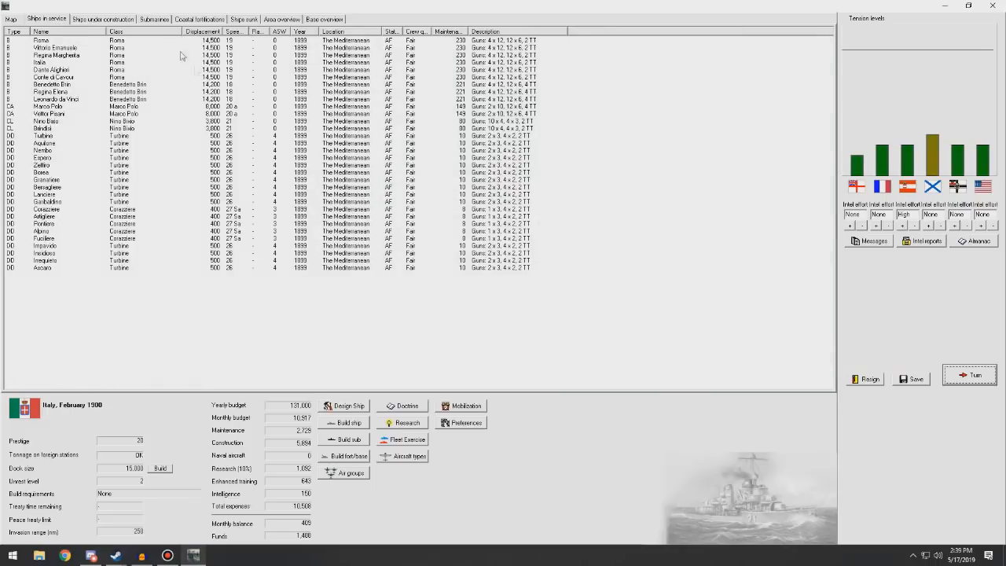
pyautogui.click(126, 19)
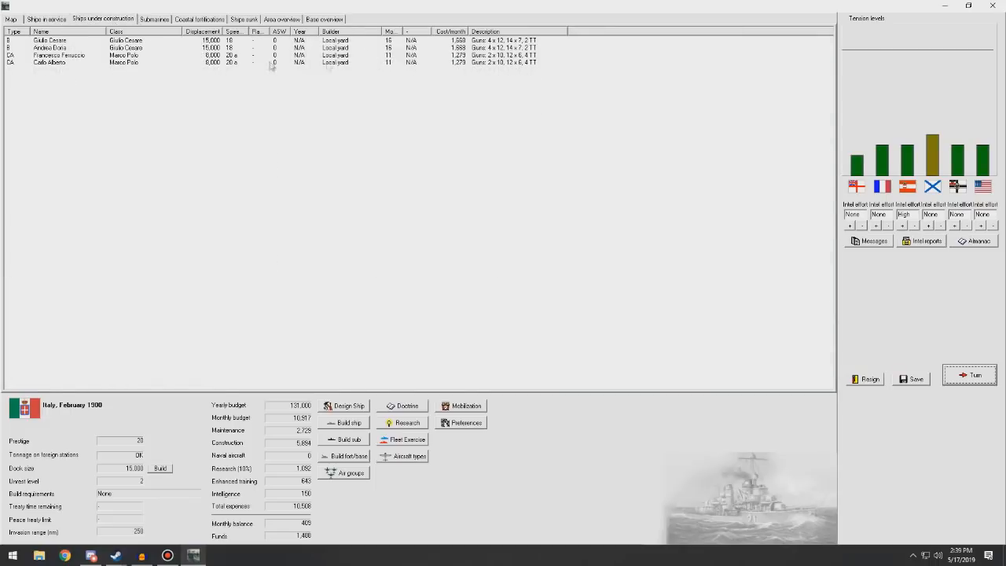
pyautogui.click(972, 243)
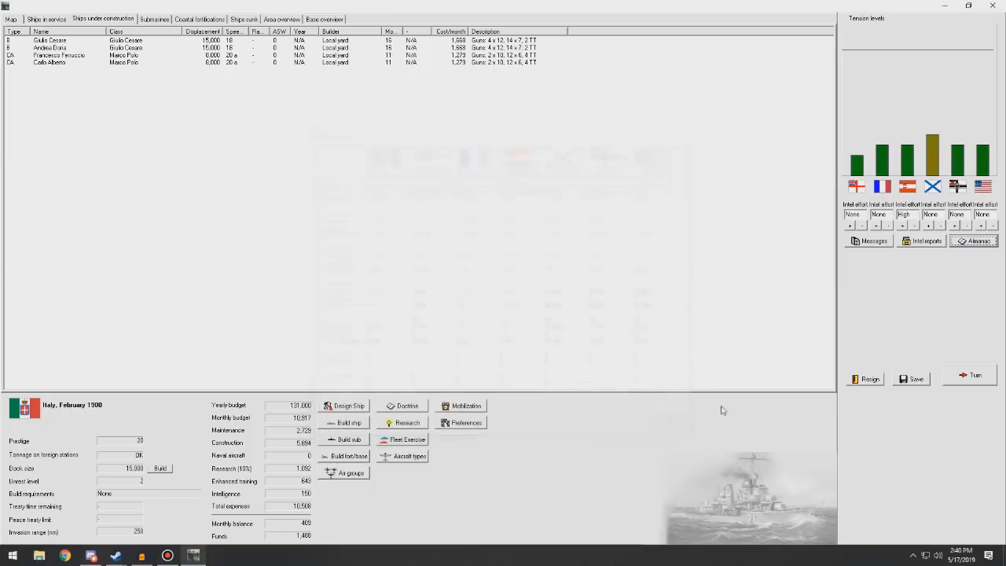
pyautogui.click(681, 431)
pyautogui.click(966, 373)
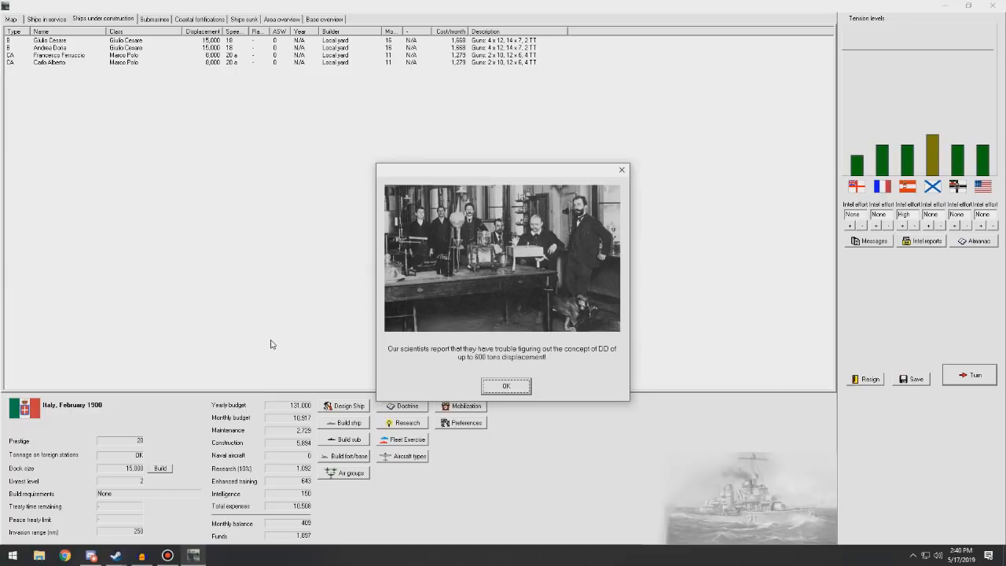
# Dismiss the research report and turn messages so the destroyer-demand event appears
pyautogui.click(516, 389)
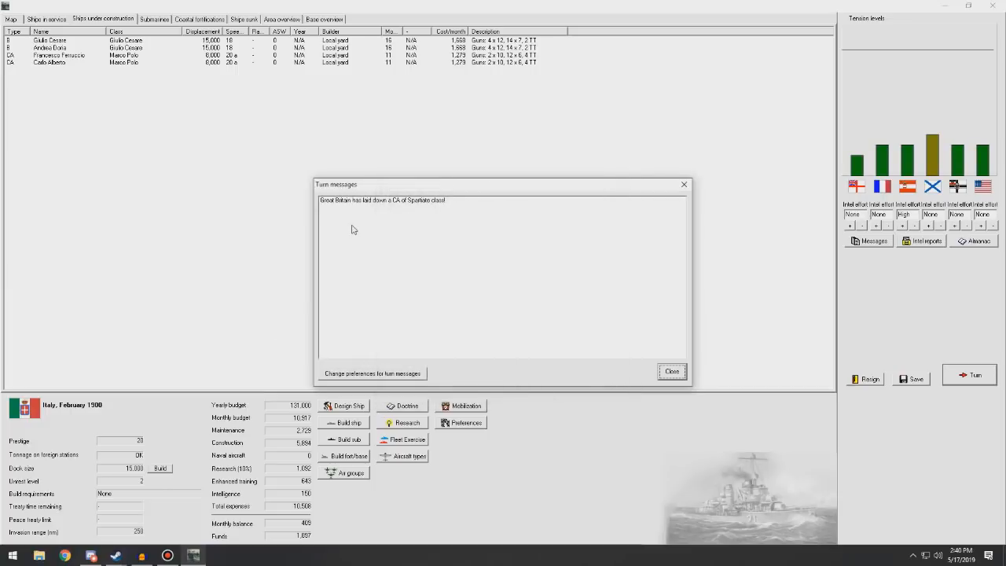
pyautogui.click(672, 371)
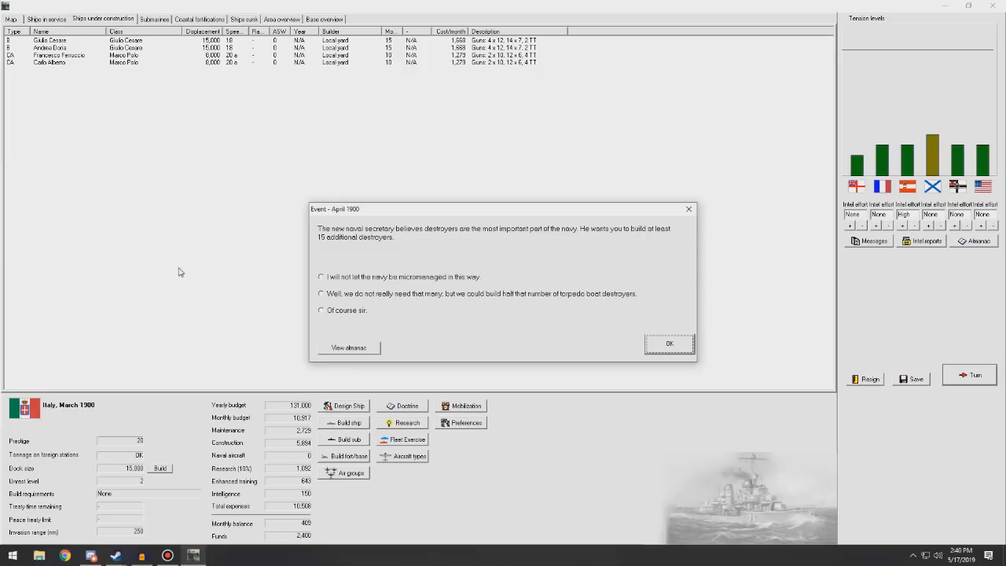
# Check the almanac comparison, then answer 'Of course sir.' to build 15 more destroyers
pyautogui.click(334, 347)
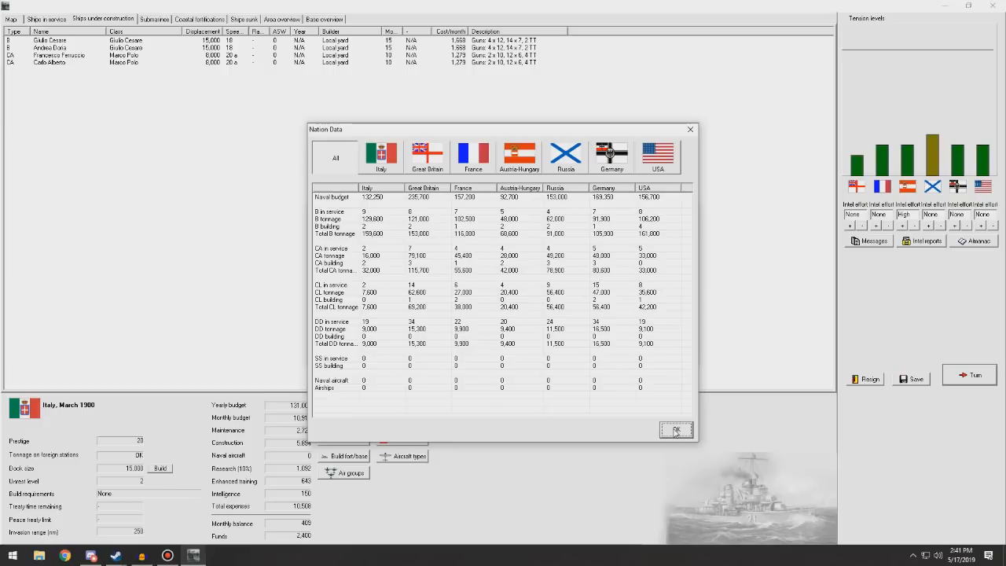
pyautogui.click(676, 430)
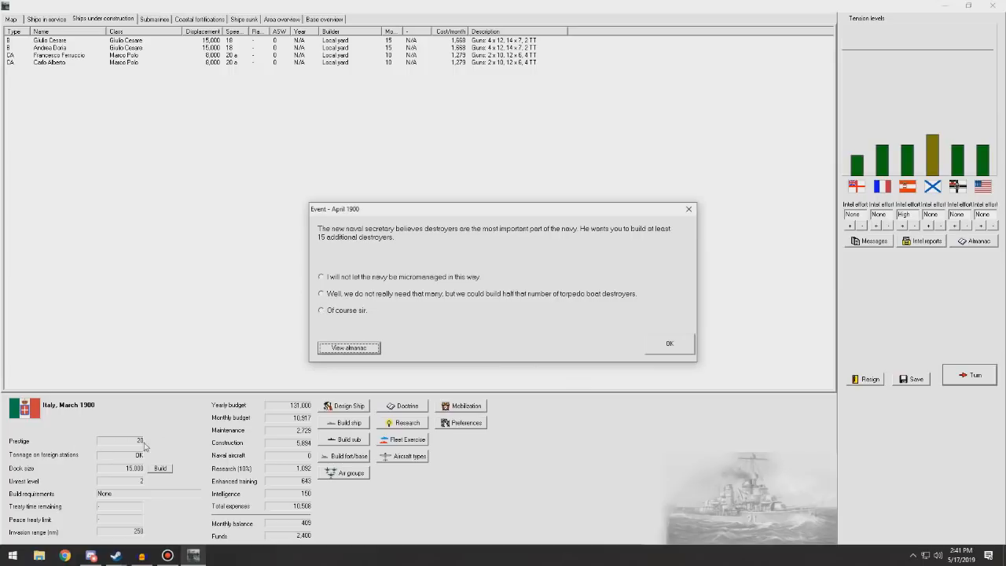
pyautogui.click(322, 311)
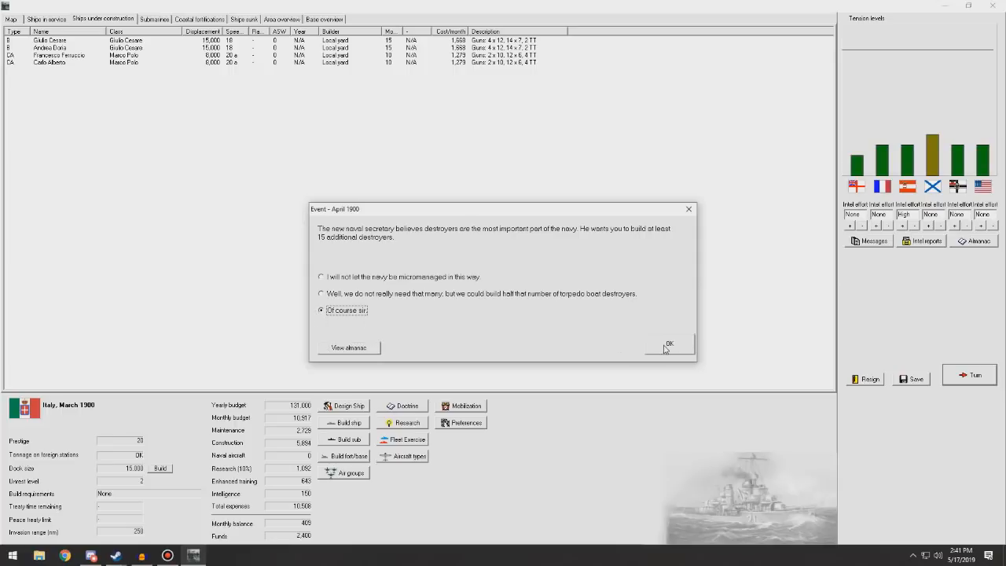
pyautogui.click(667, 346)
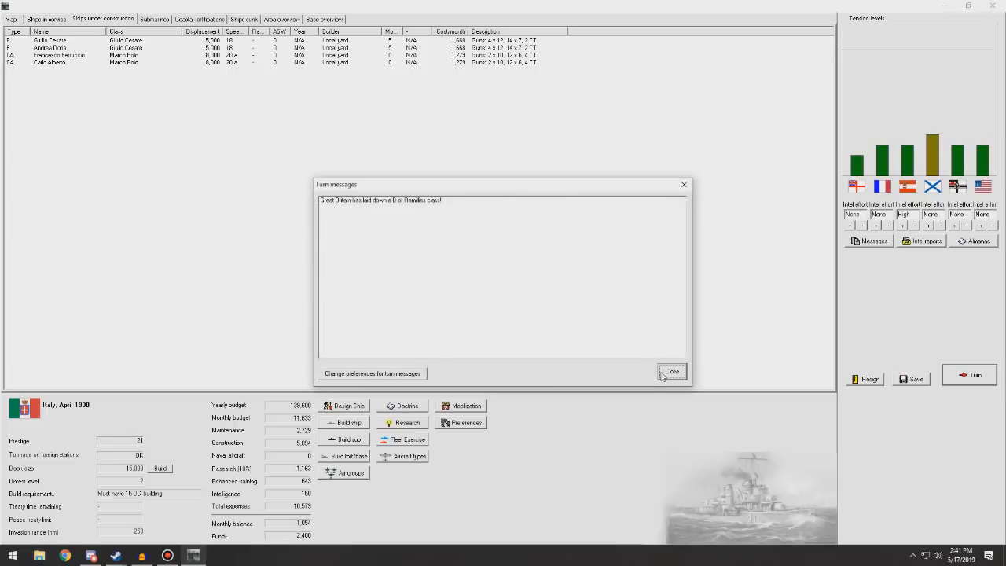
# Order 12 Turbine-class destroyers from the Build ship window
pyautogui.click(662, 376)
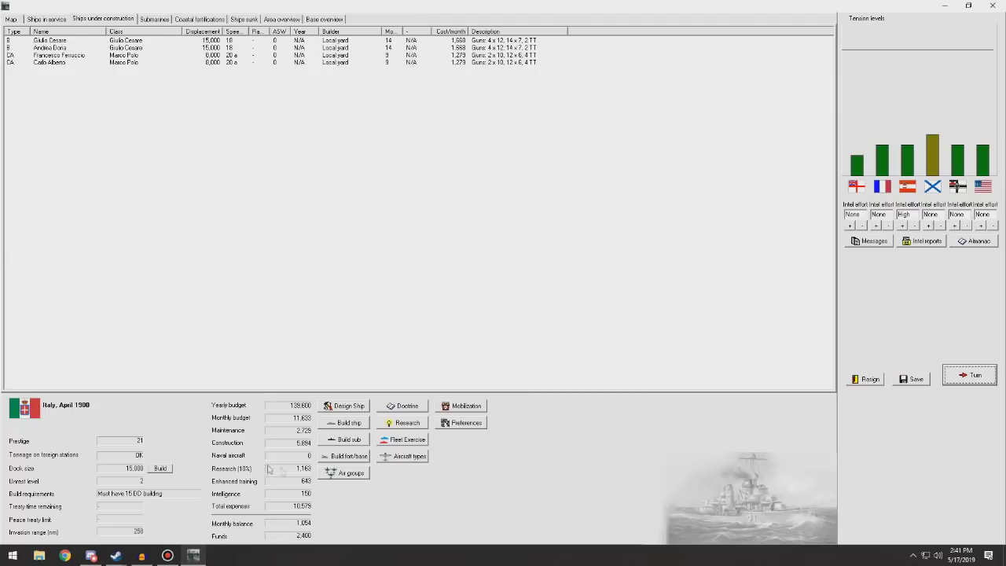
pyautogui.click(351, 424)
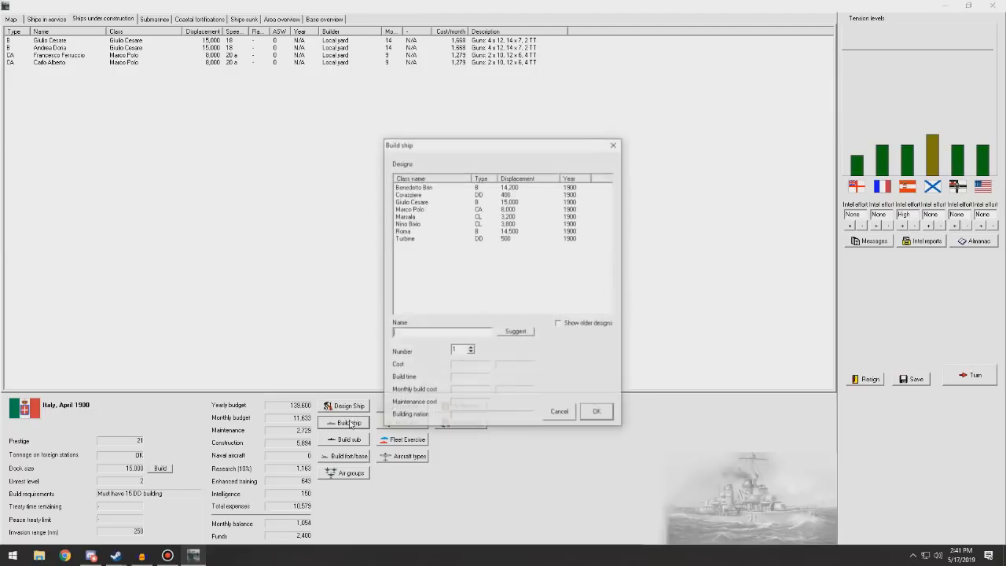
pyautogui.click(481, 238)
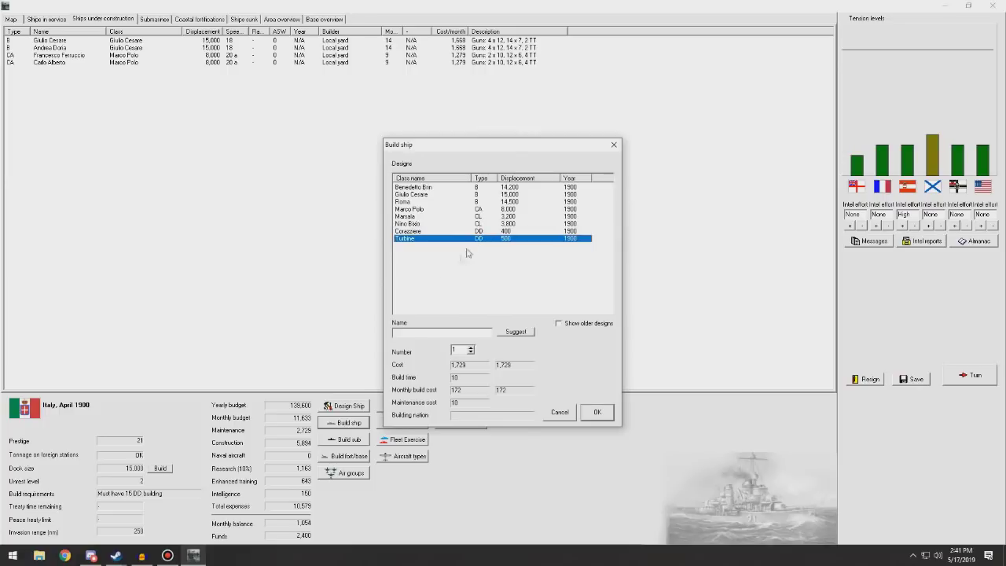
pyautogui.click(470, 348)
pyautogui.click(471, 348)
pyautogui.click(471, 348)
pyautogui.click(471, 347)
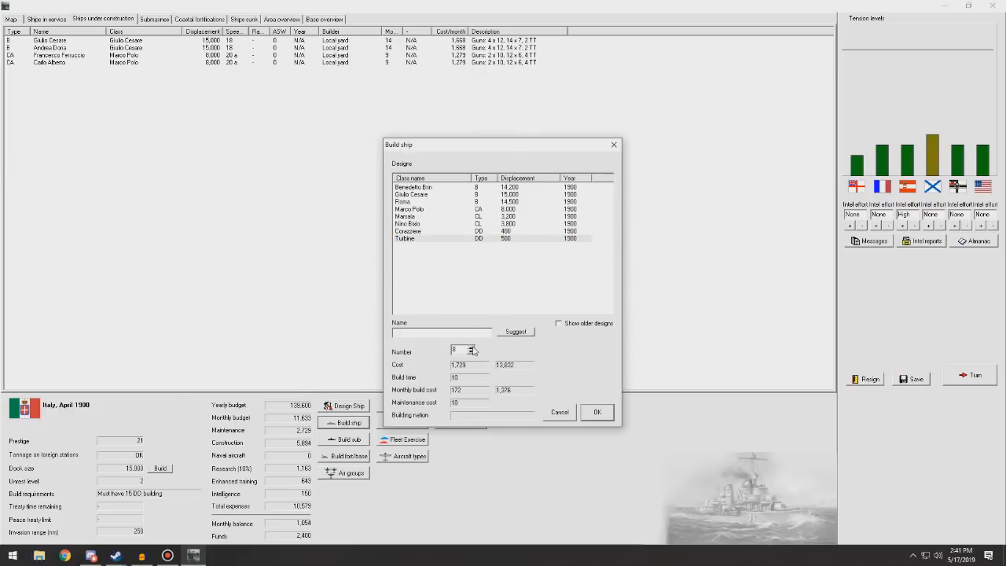
pyautogui.click(471, 348)
pyautogui.click(471, 349)
pyautogui.click(600, 412)
# Halt construction of the battleship Andrea Doria
pyautogui.click(207, 49)
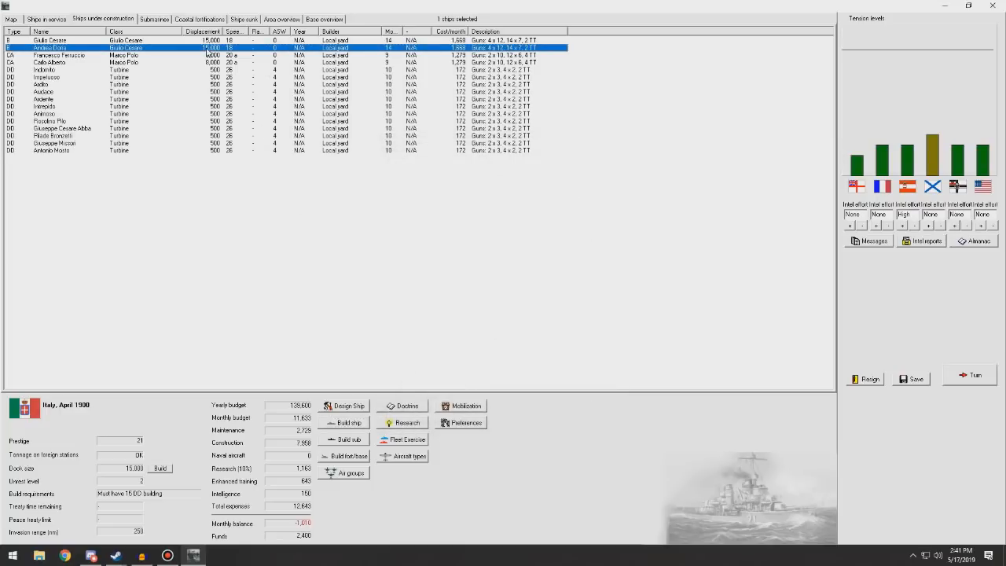
pyautogui.rightClick(207, 52)
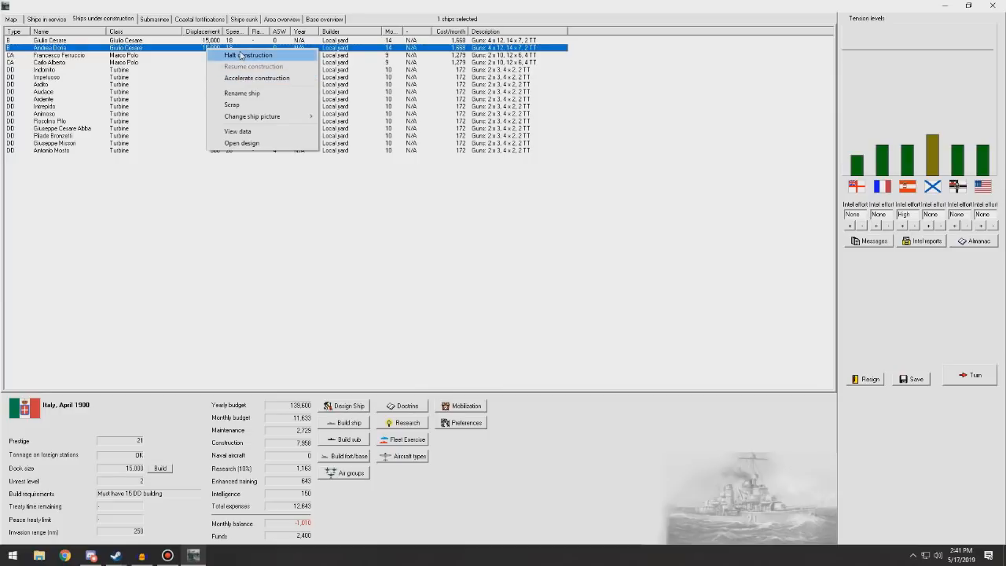
pyautogui.click(241, 56)
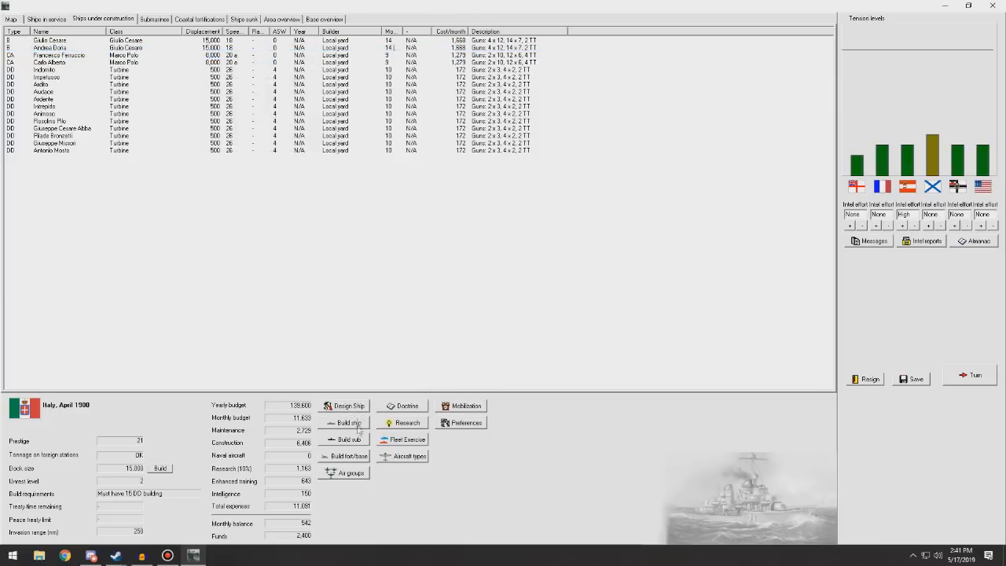
# Order 3 more Turbine destroyers, bringing the total to 15
pyautogui.click(349, 423)
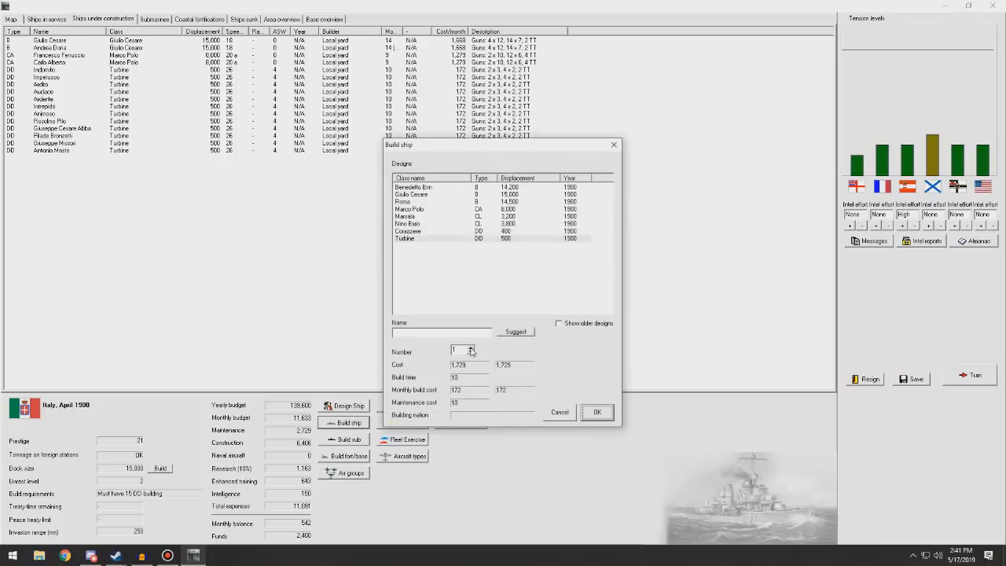
pyautogui.click(470, 347)
pyautogui.click(593, 416)
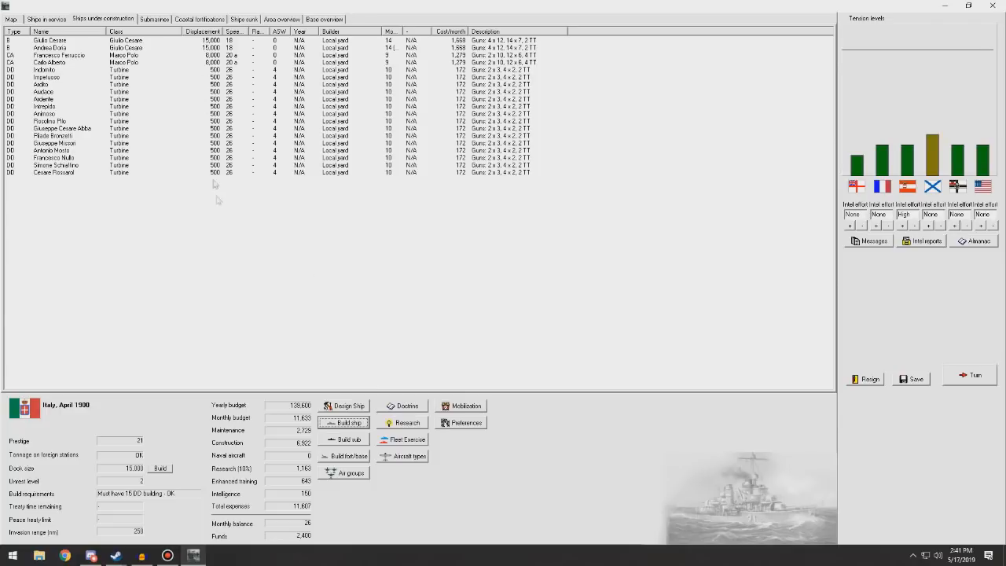
pyautogui.click(961, 241)
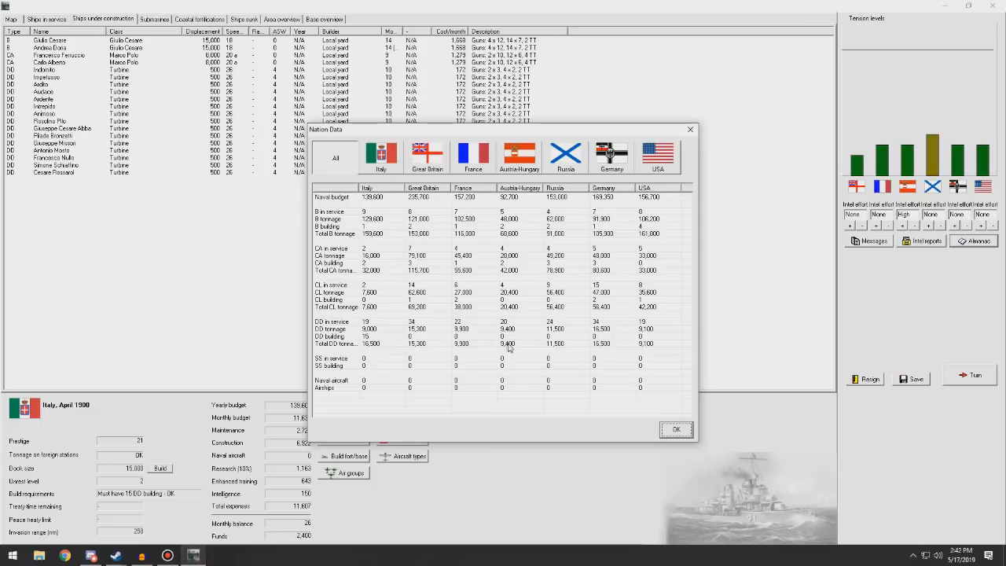
# Close the Nation Data comparison and return to the Mediterranean map
pyautogui.click(679, 437)
pyautogui.click(22, 23)
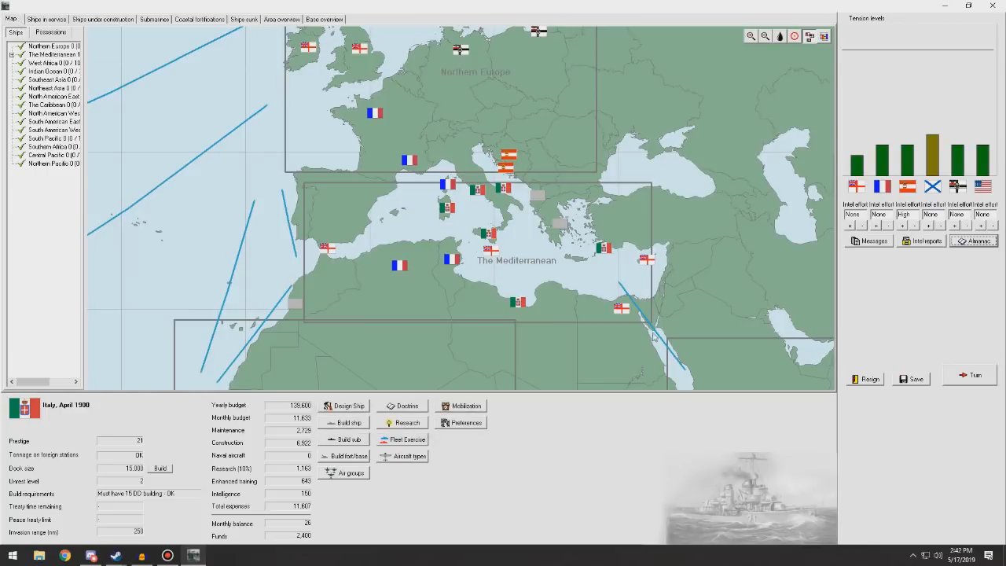
# Advance to May 1900, dismissing the parliament budget cut, and show the ships in service
pyautogui.click(956, 379)
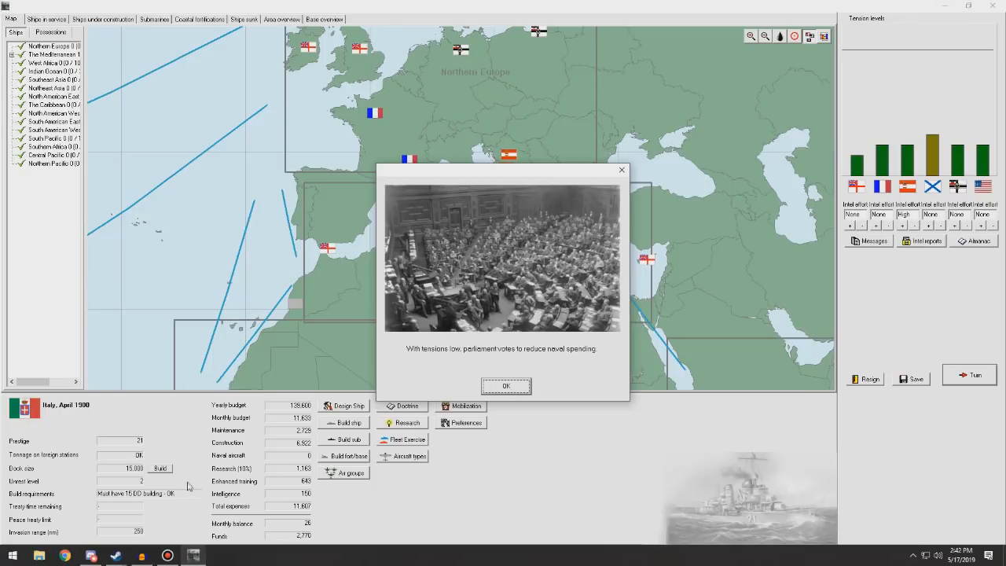
pyautogui.click(505, 388)
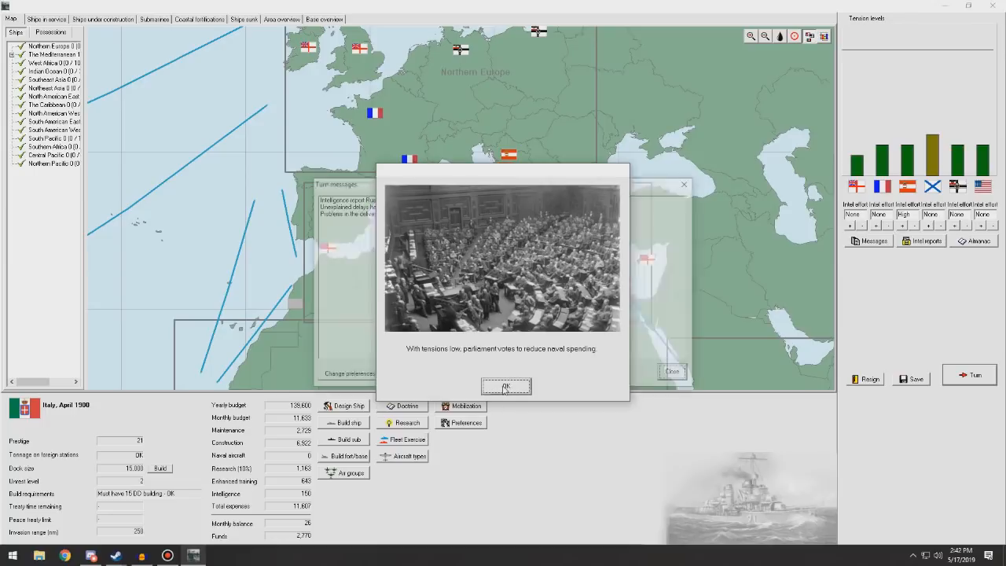
pyautogui.click(673, 373)
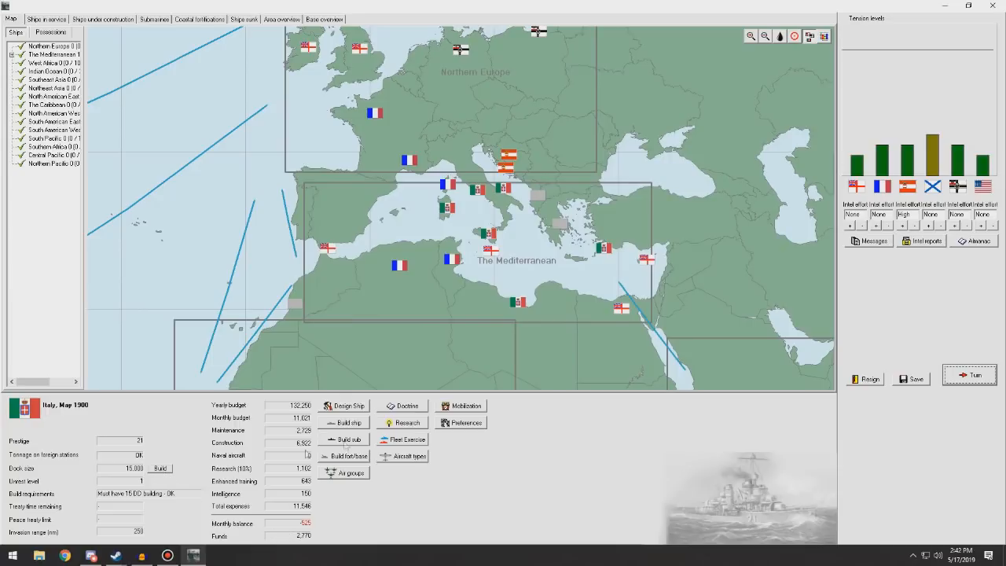
pyautogui.click(39, 20)
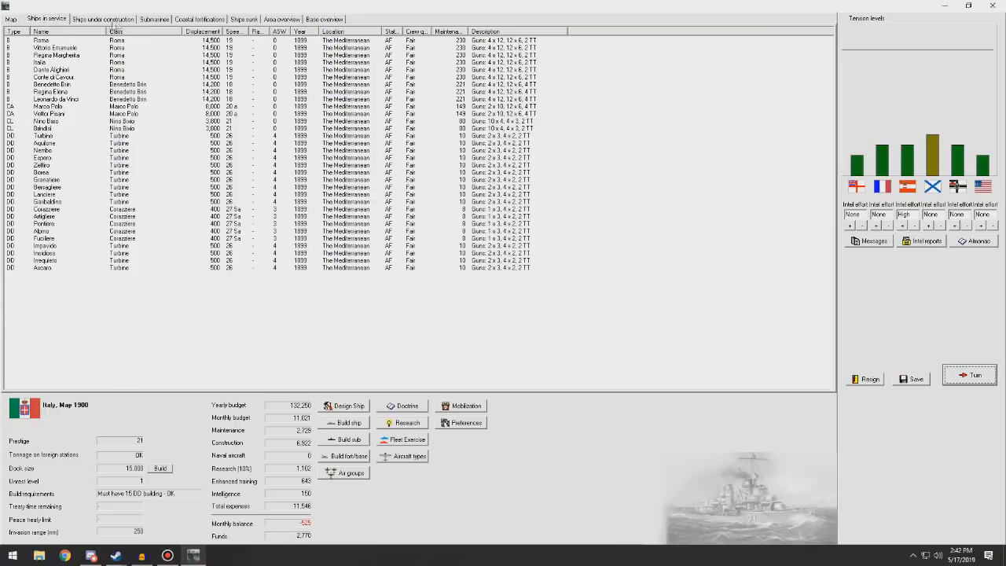
# Halt construction of the cruiser Carlo Alberto in the under-construction list
pyautogui.click(115, 20)
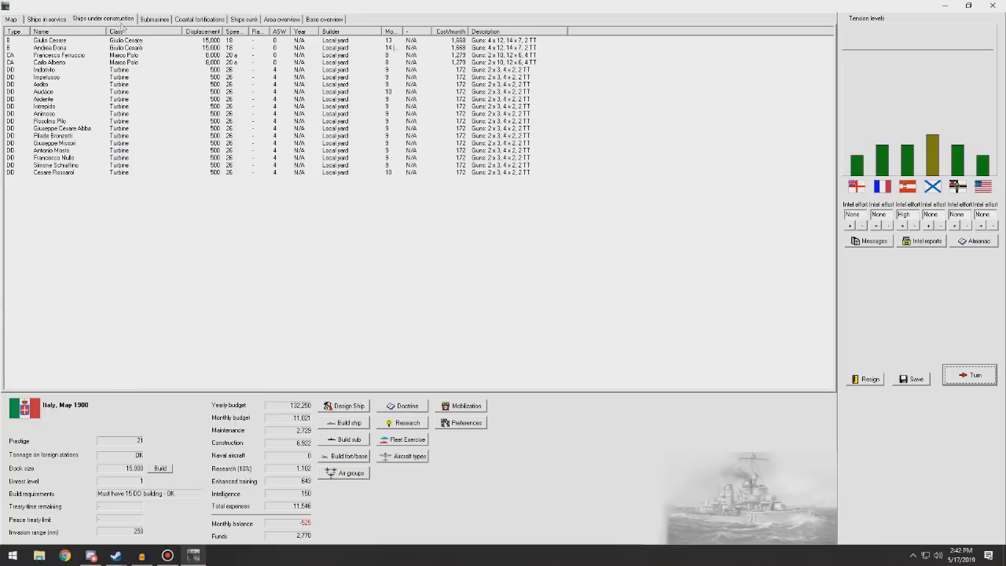
pyautogui.click(217, 65)
pyautogui.rightClick(217, 67)
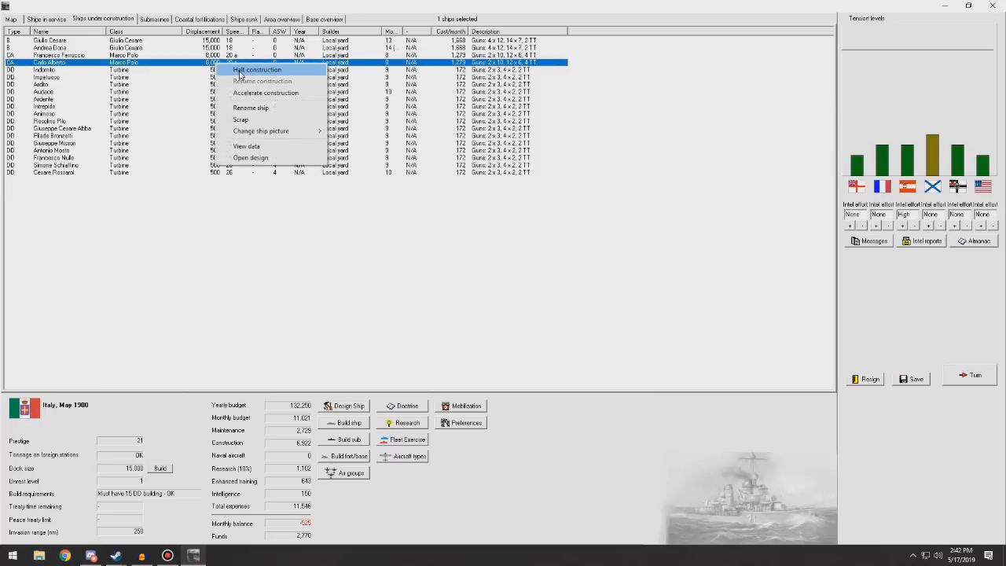
pyautogui.click(238, 73)
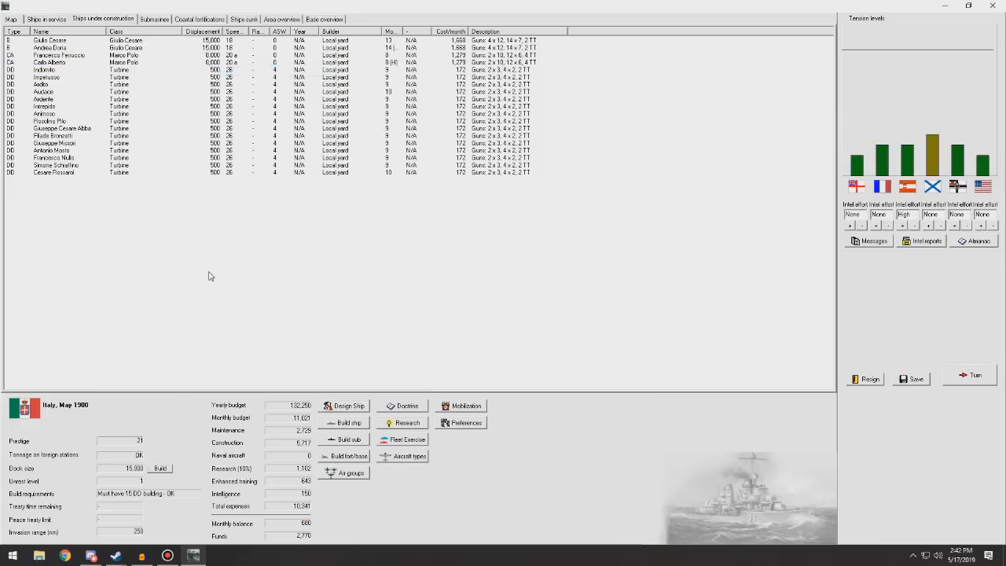
# Start building larger docks from the map, then advance to the next turn
pyautogui.click(13, 19)
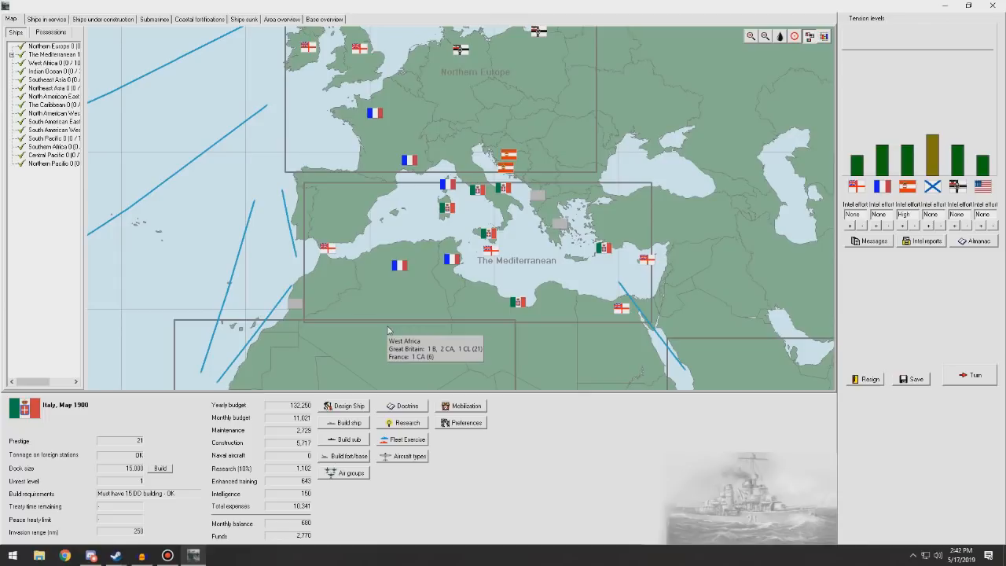
pyautogui.click(161, 468)
pyautogui.click(481, 301)
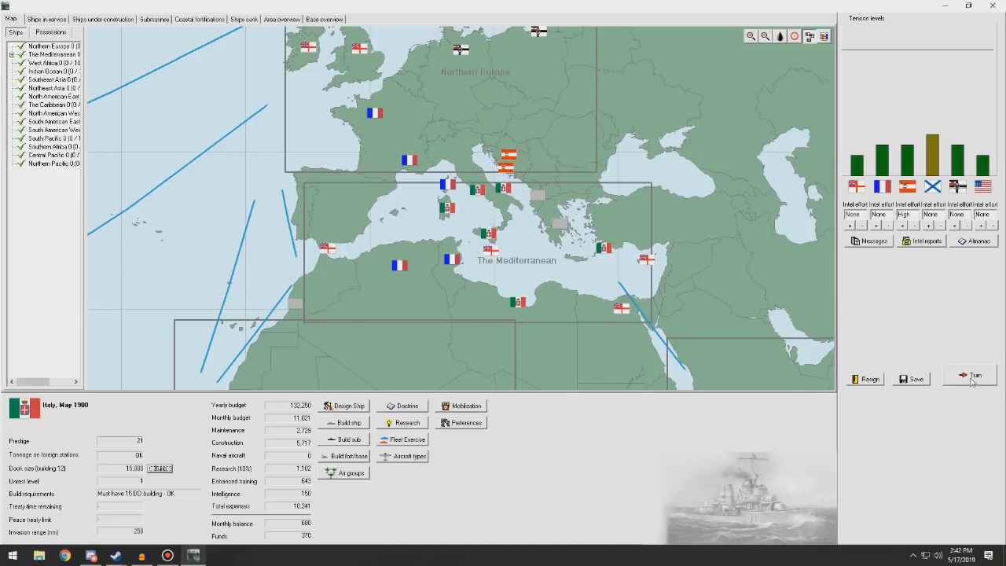
pyautogui.click(971, 378)
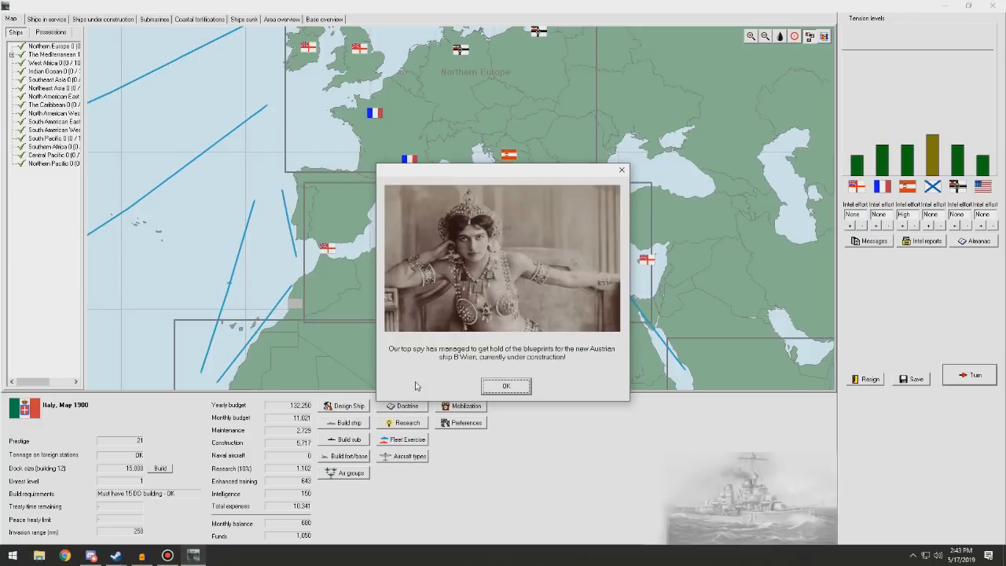
# Dismiss the Wien spy report, Fleet tactics research and turn messages to reach June 1900
pyautogui.click(522, 387)
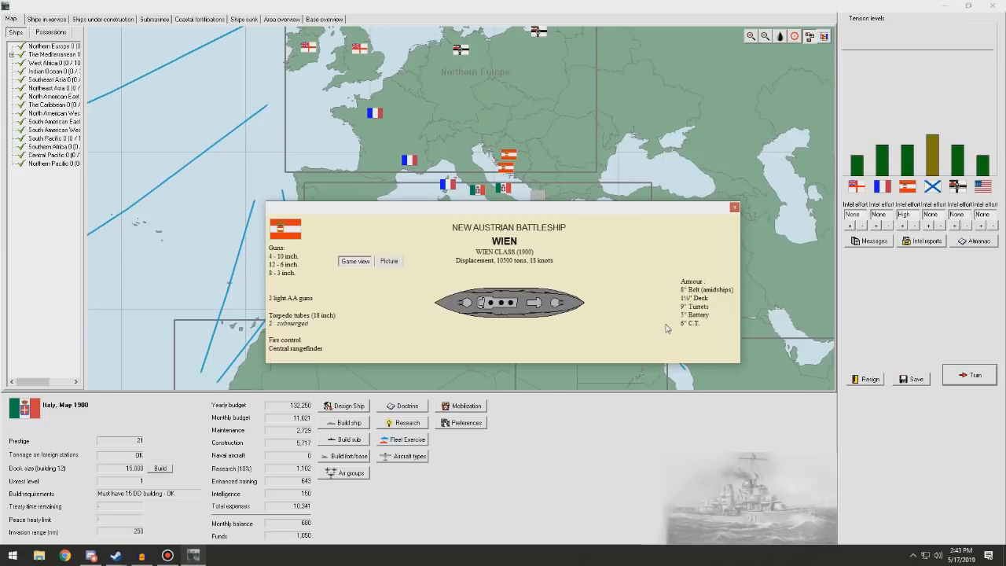
pyautogui.click(735, 208)
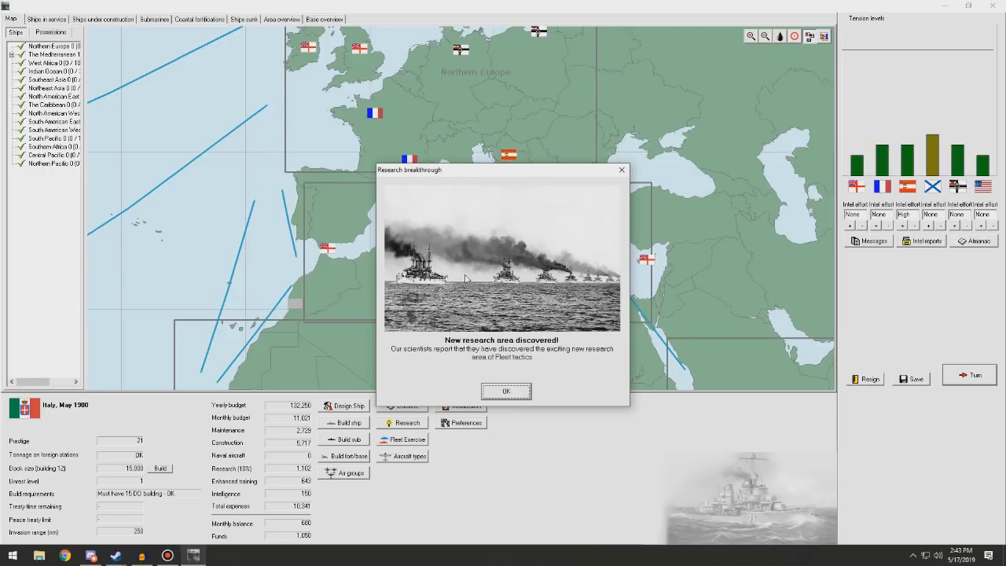
pyautogui.click(504, 392)
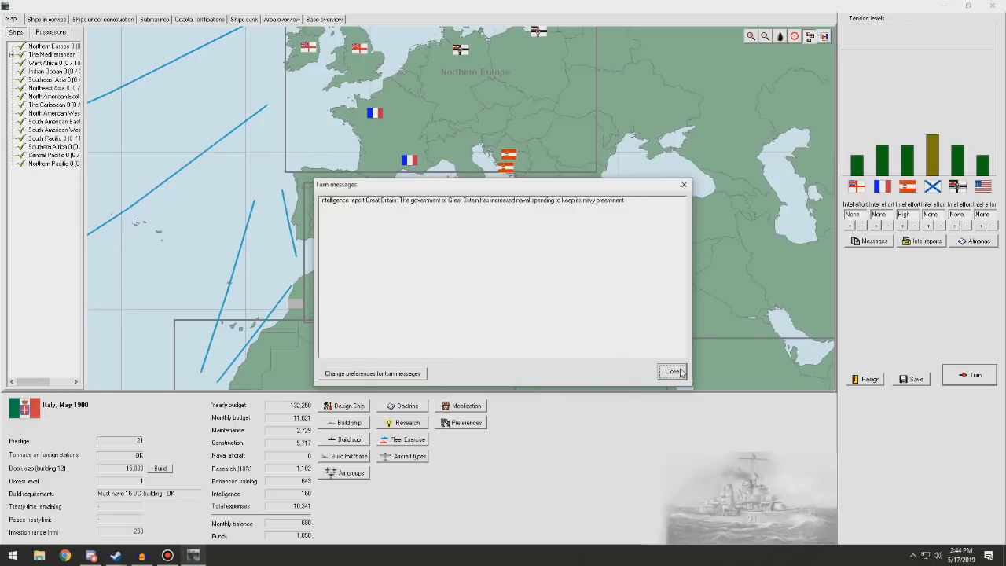
pyautogui.click(680, 372)
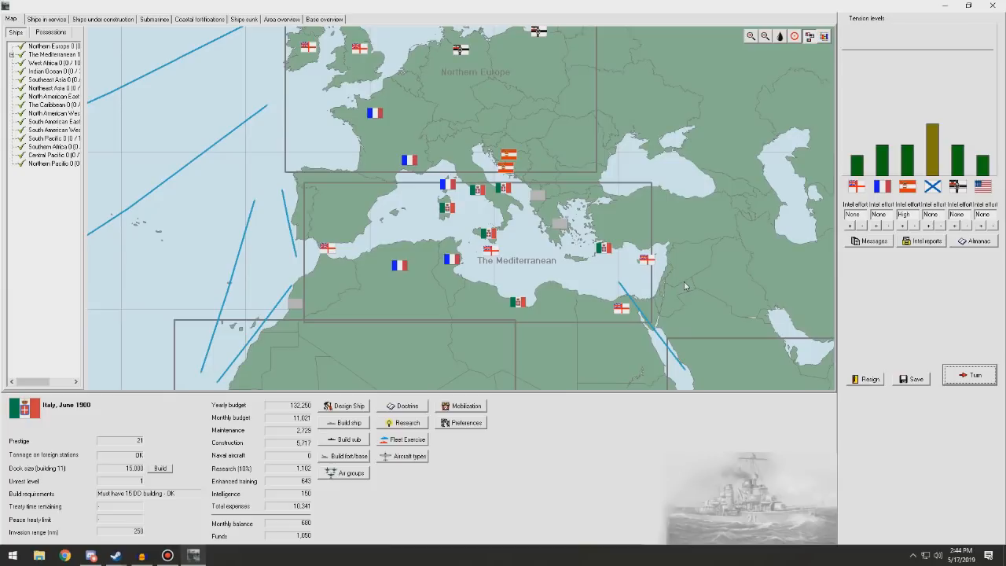
# Show the ships under construction list with the fifteen Turbine destroyers
pyautogui.click(114, 19)
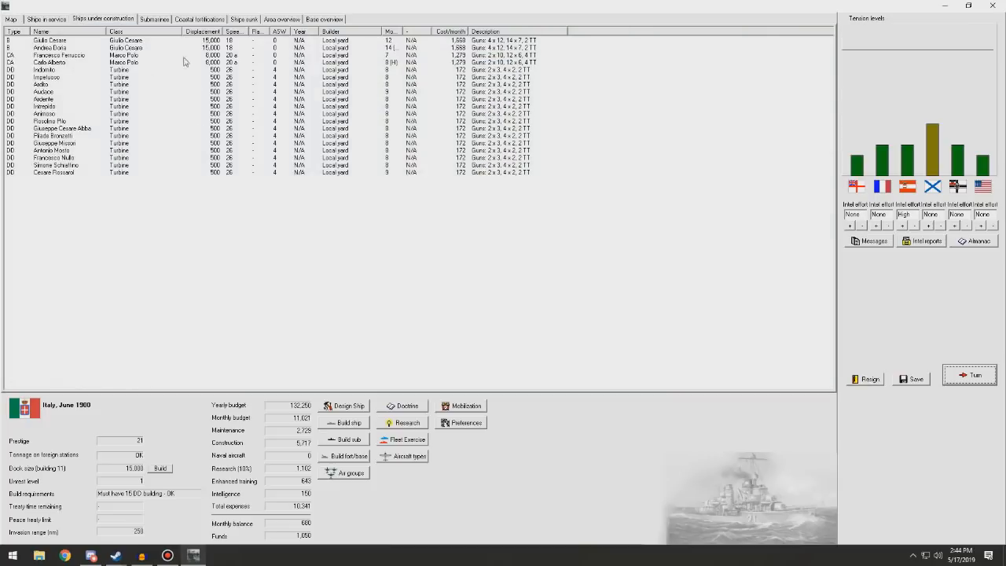